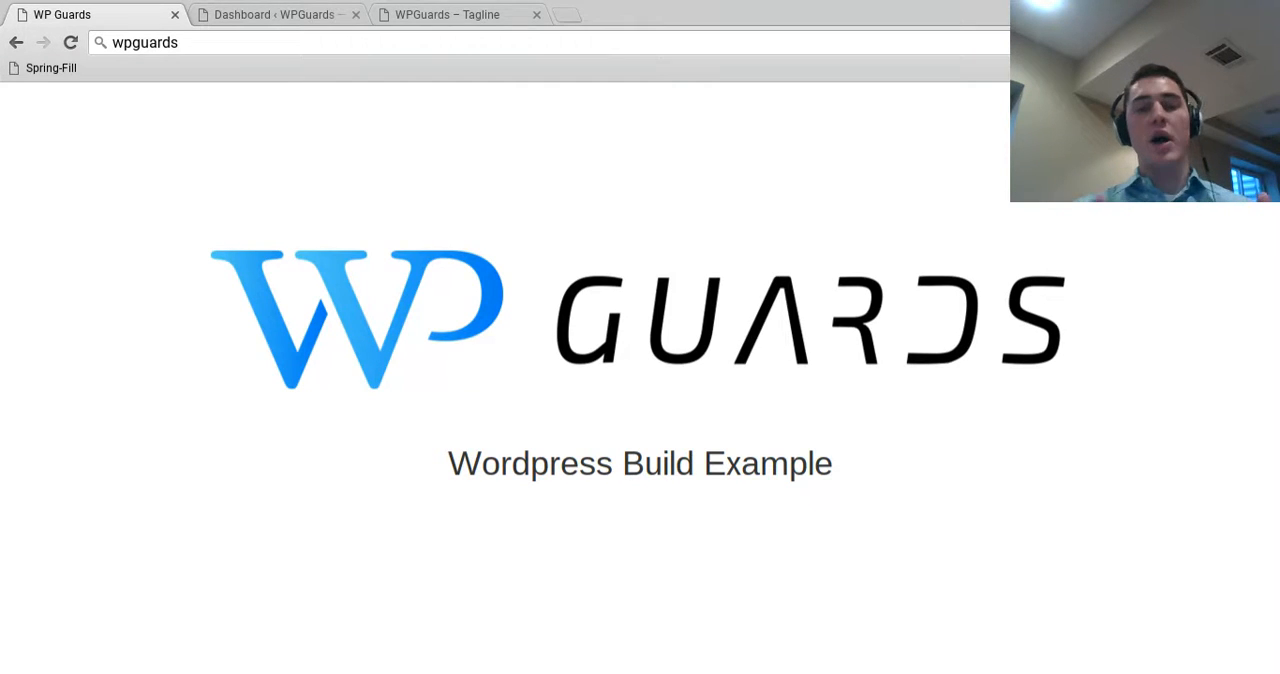
Examine the live home page, from its header and image slider through the Popular Places section to the sample page and sidebar widgets
click(431, 20)
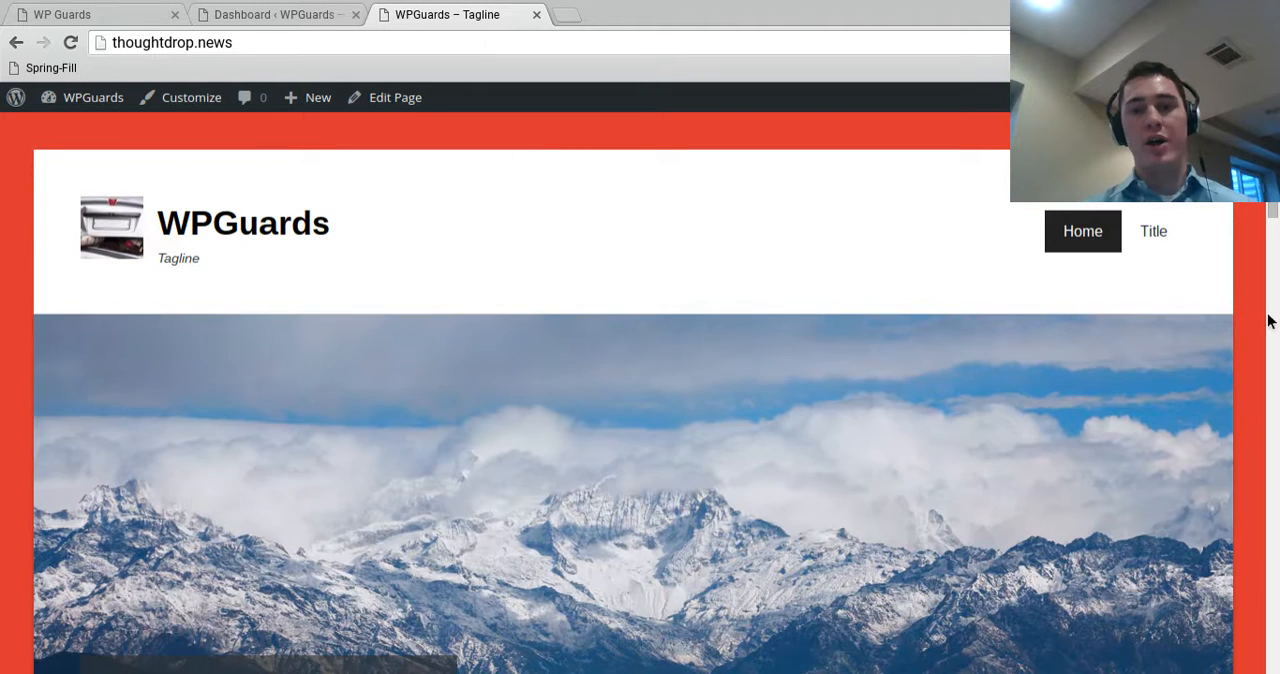
scroll(1220, 410, down, 1)
scroll(1220, 417, down, 15)
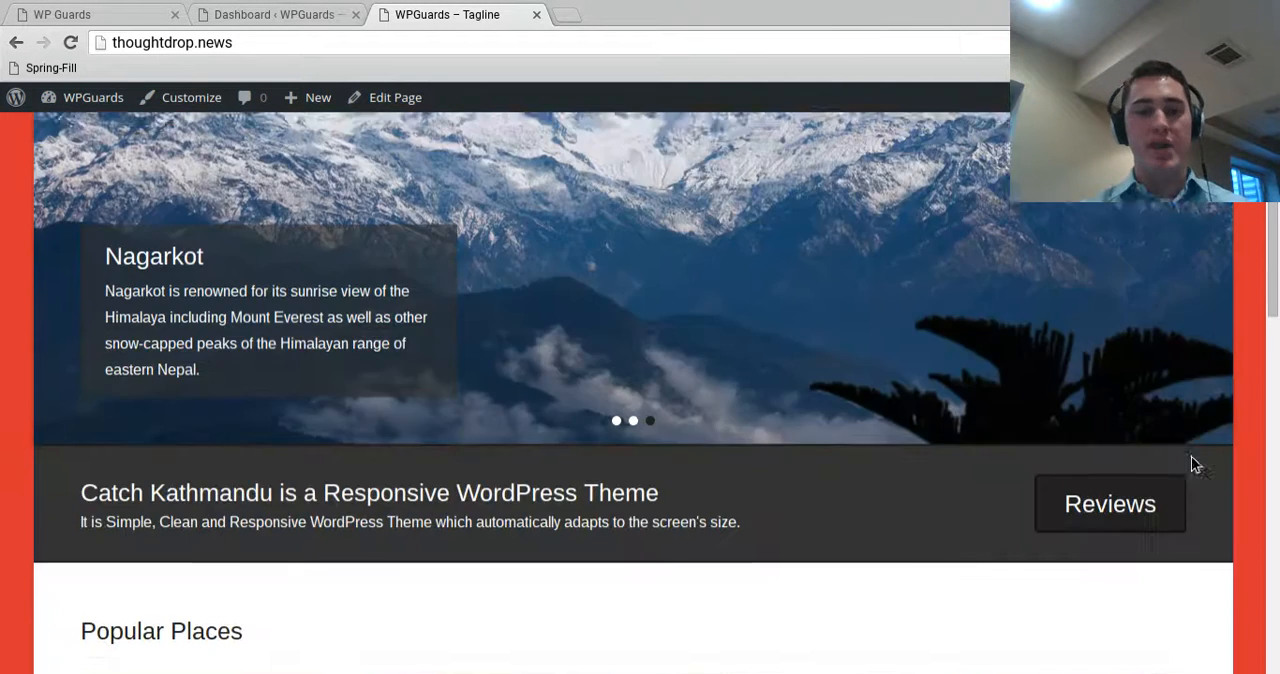
scroll(1184, 478, up, 15)
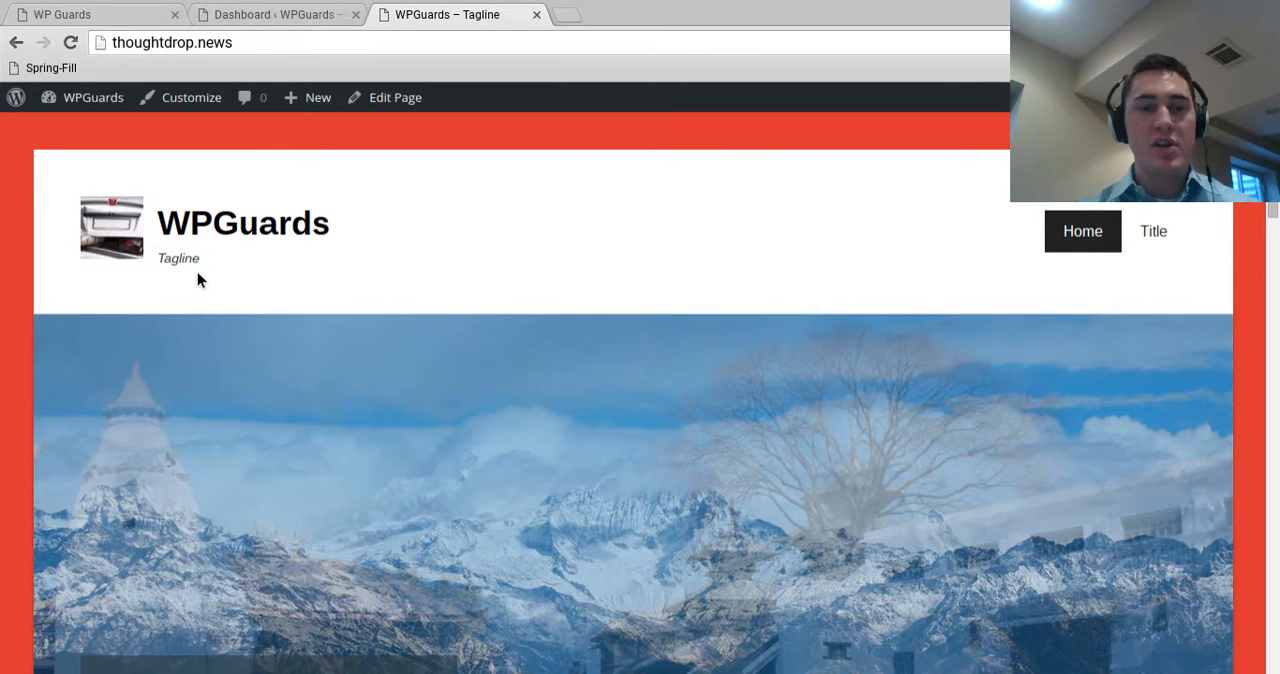
scroll(1123, 414, down, 15)
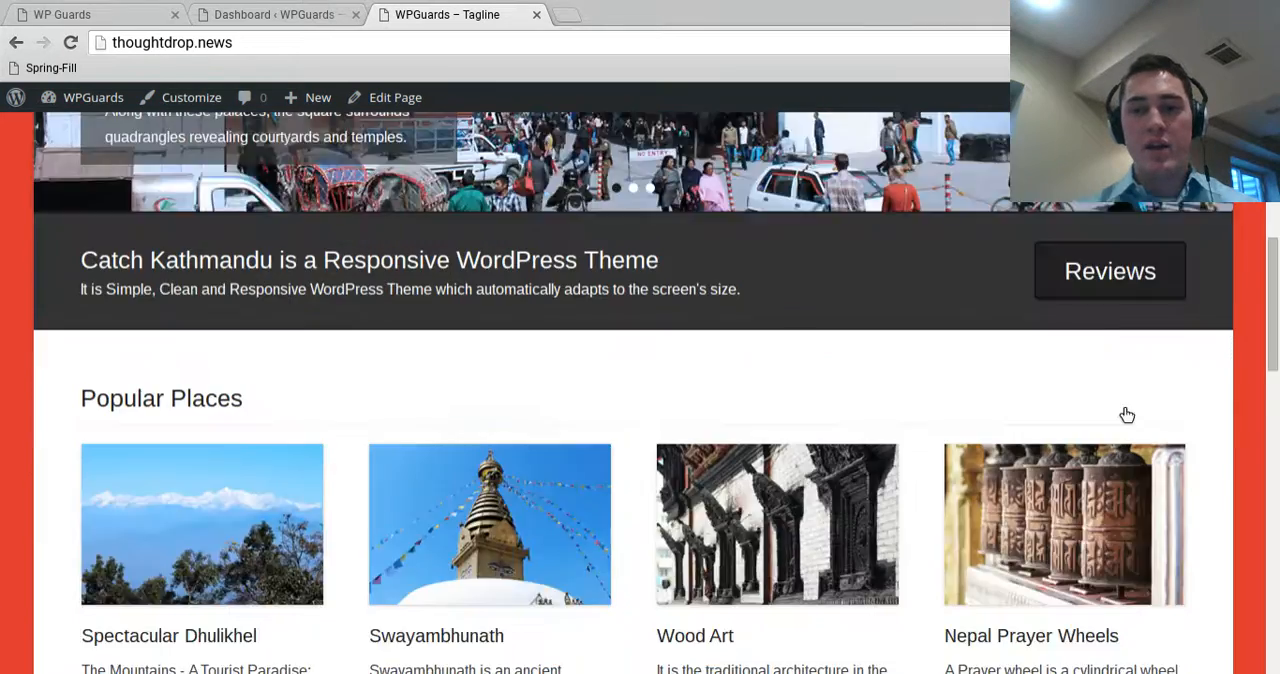
scroll(1100, 485, up, 15)
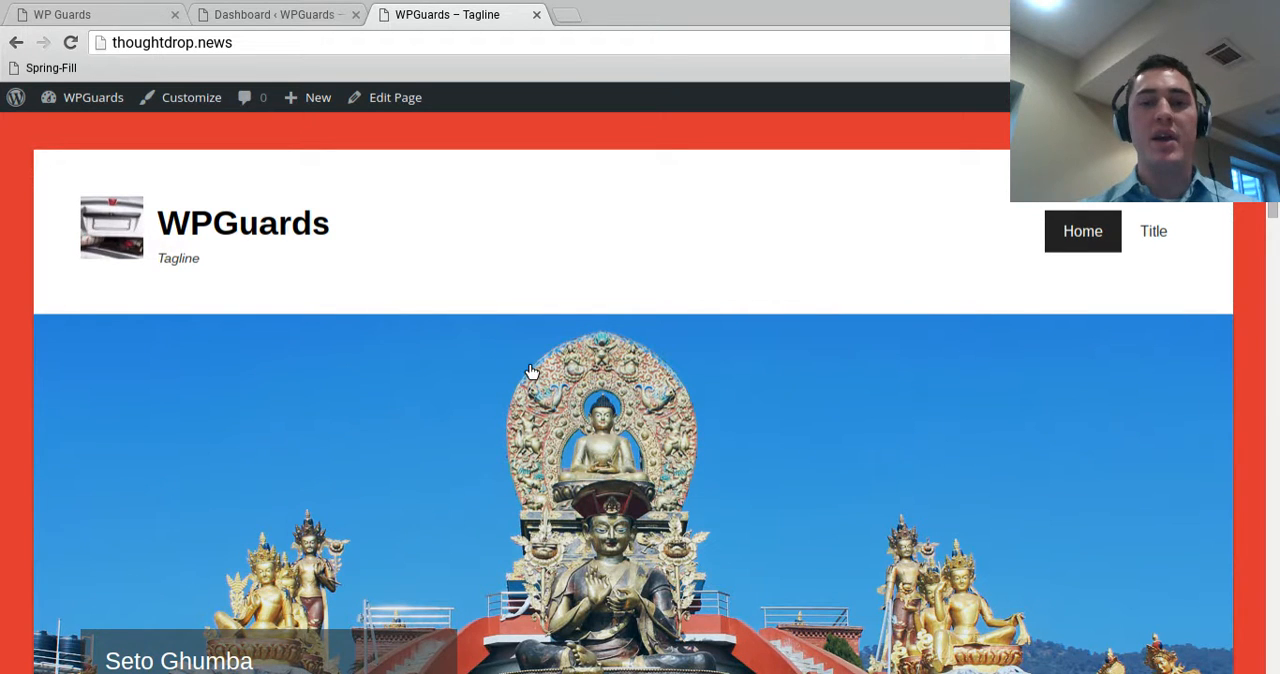
scroll(729, 477, down, 10)
scroll(838, 311, up, 5)
scroll(838, 320, up, 5)
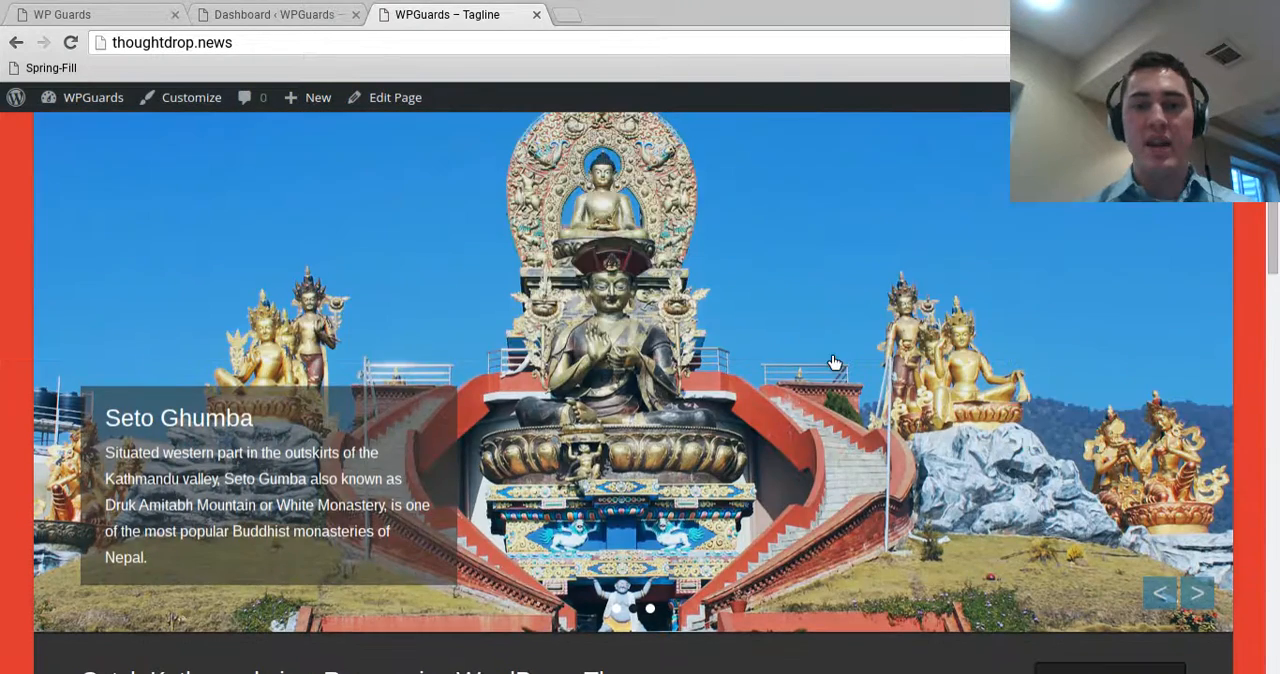
scroll(539, 427, down, 10)
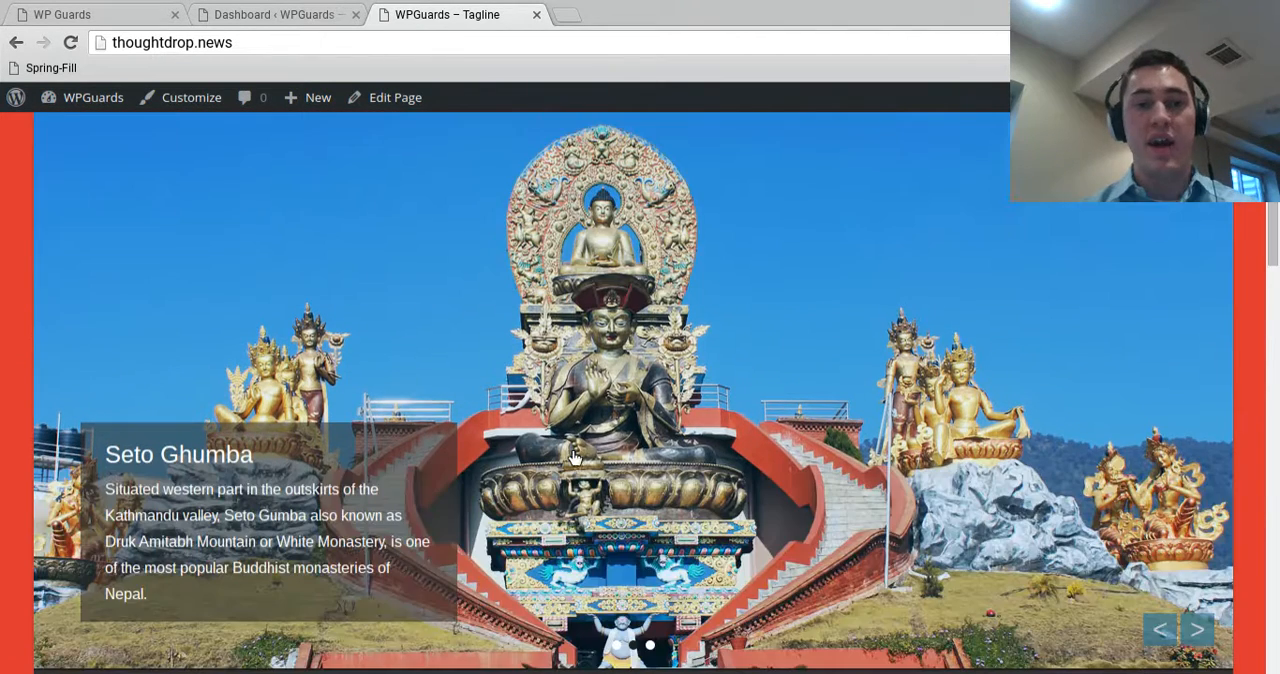
scroll(195, 383, down, 1)
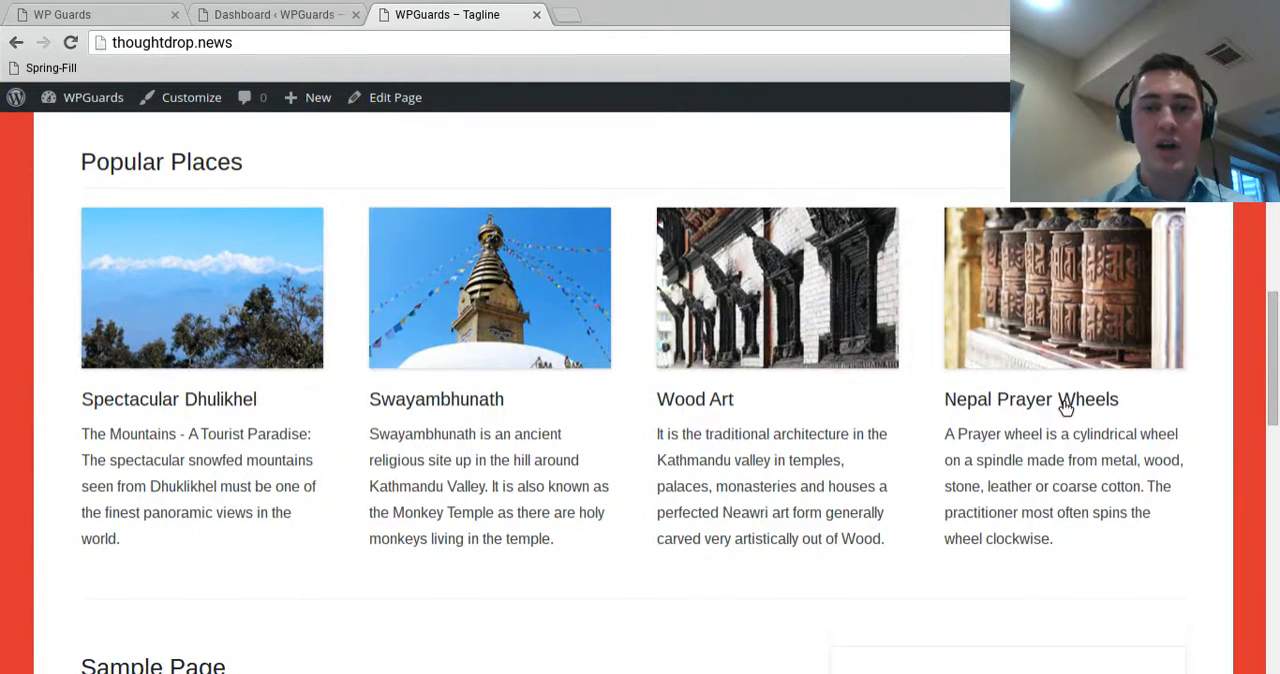
scroll(471, 277, down, 3)
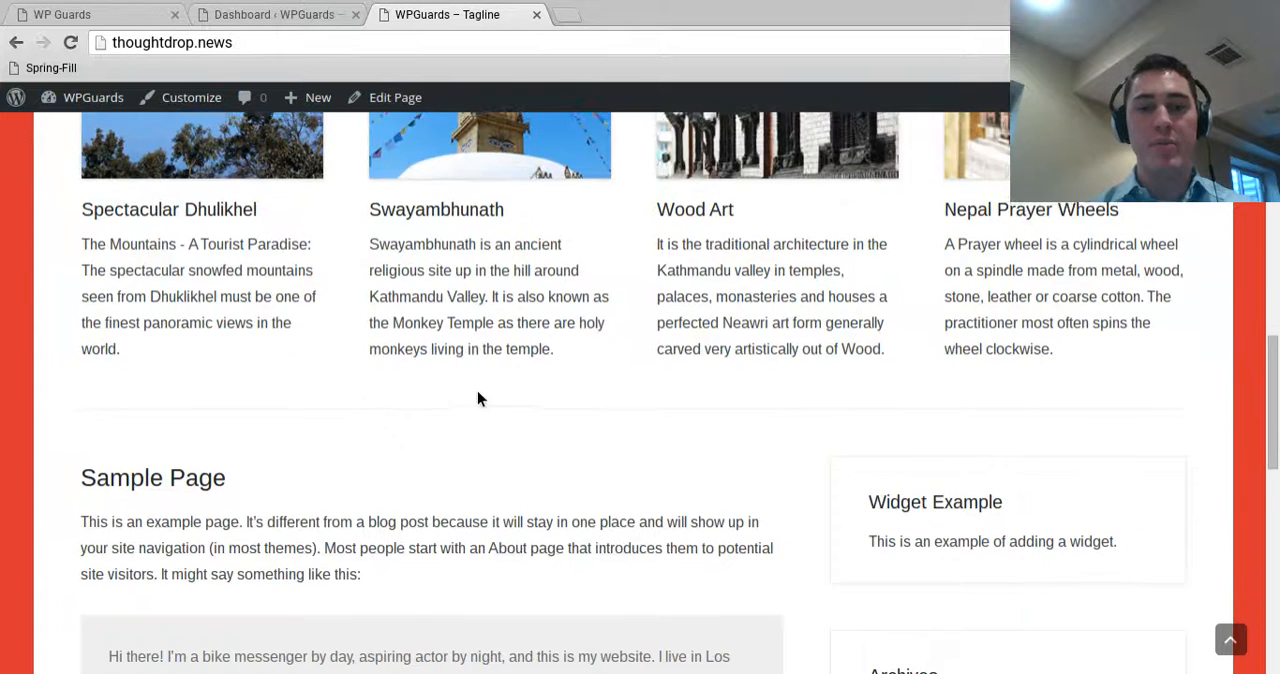
scroll(786, 457, down, 5)
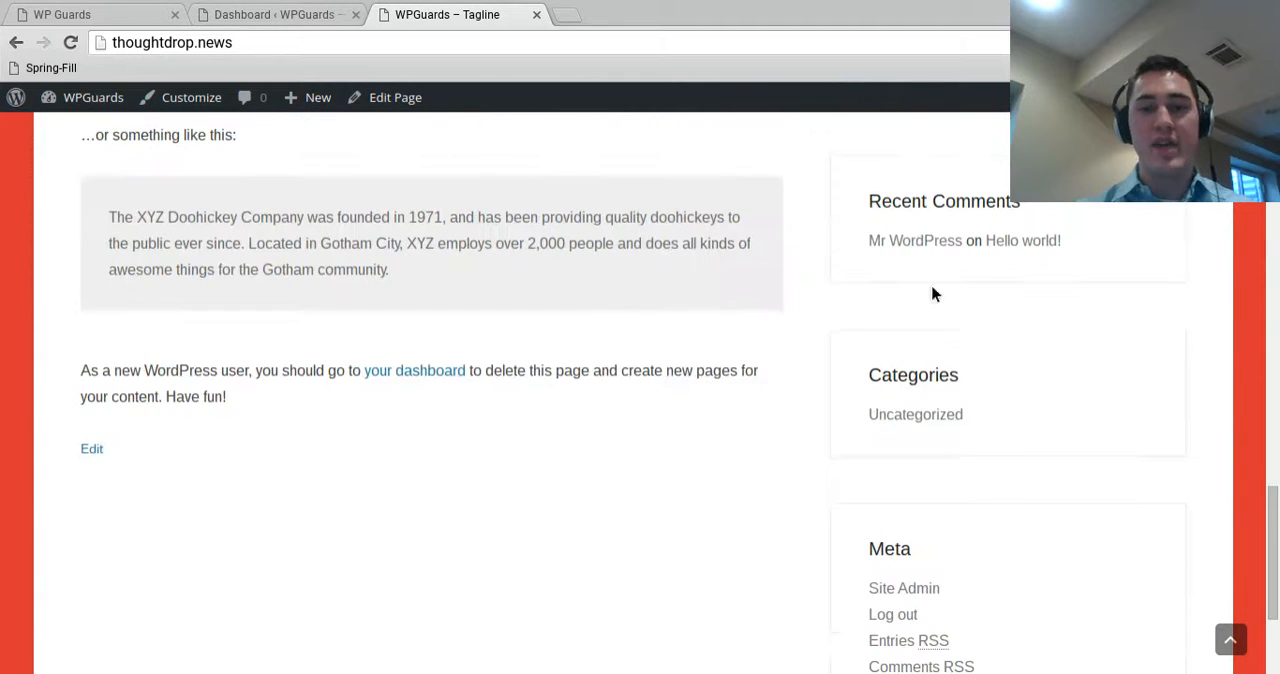
key(Home)
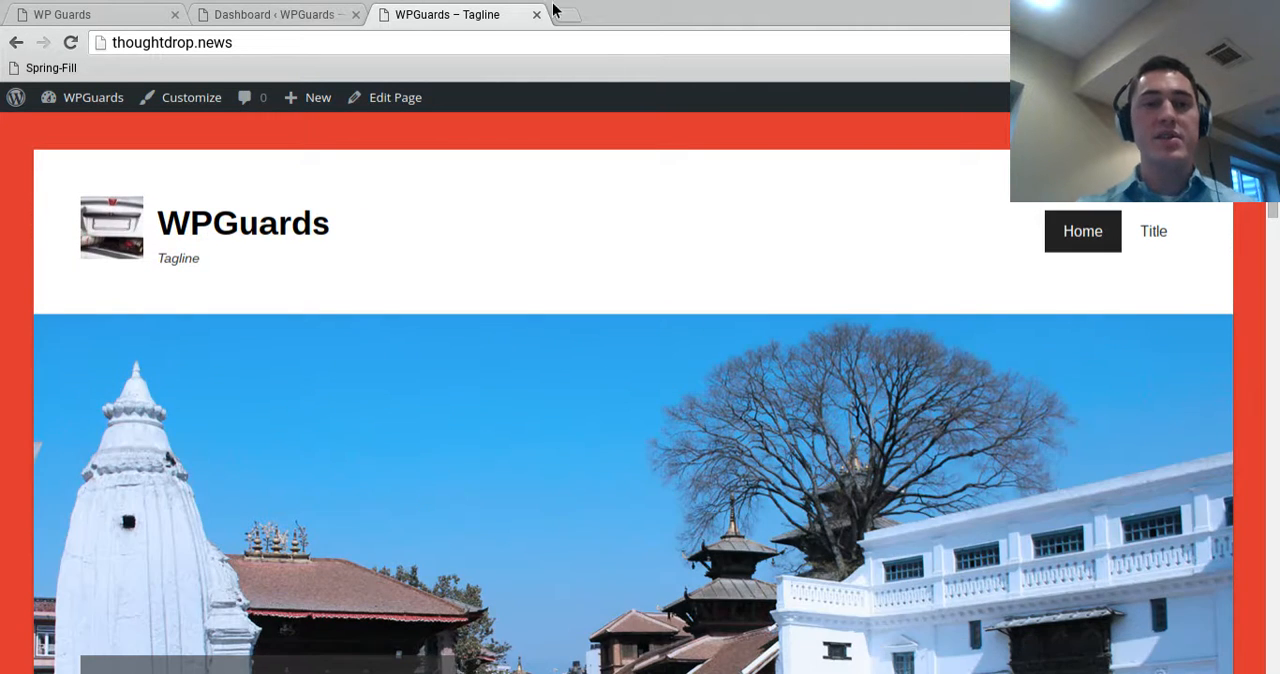
Open the theme customizer from the WordPress dashboard and set the site title to "ThoughtDrop News"
click(306, 12)
mouse_move(118, 383)
click(218, 418)
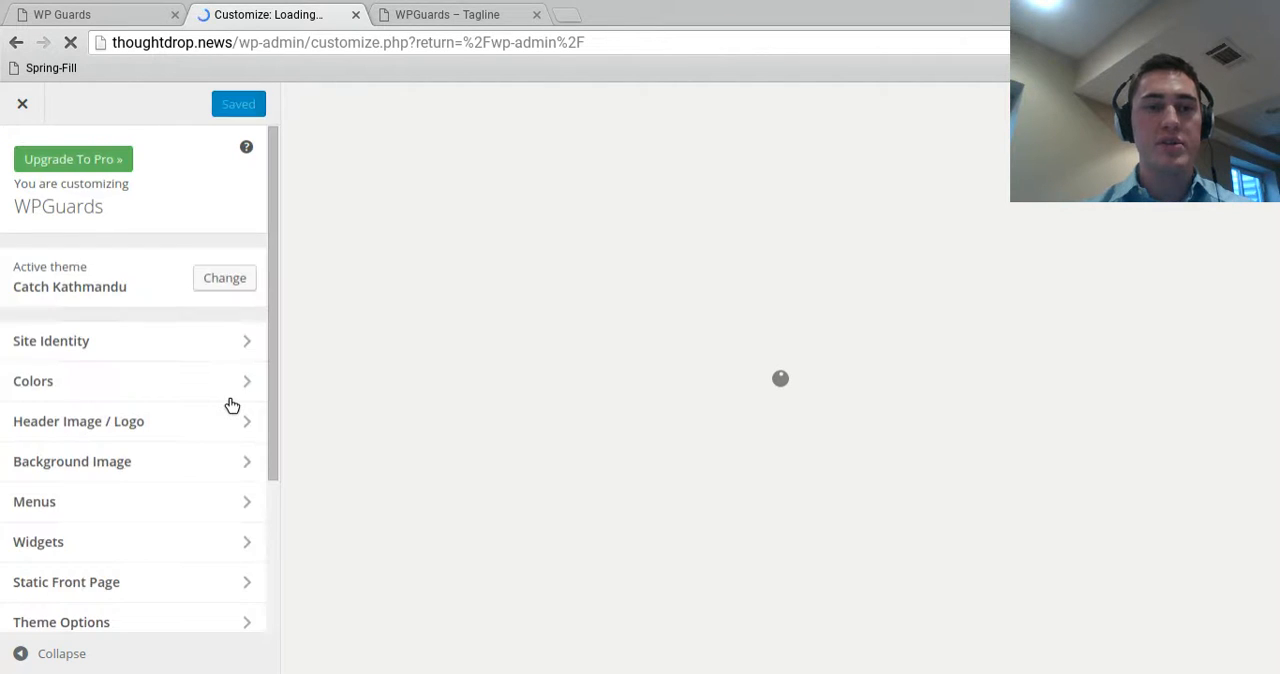
click(148, 343)
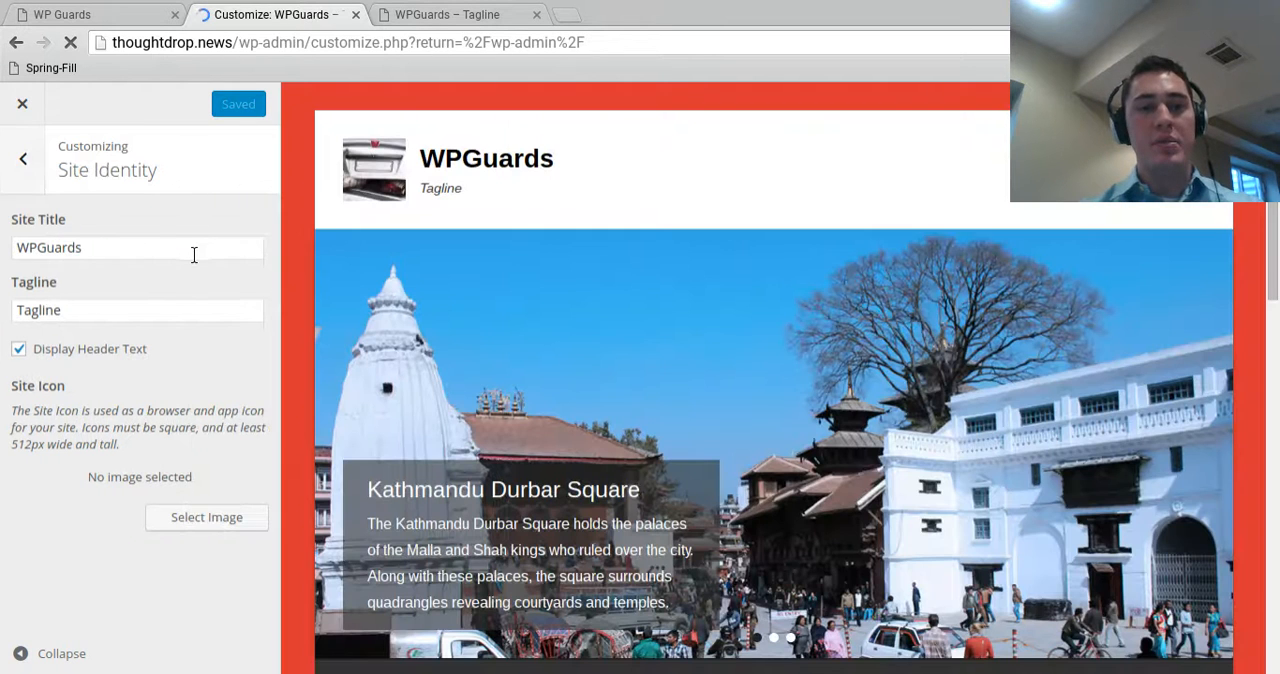
click(194, 254)
double_click(194, 254)
text(Thou)
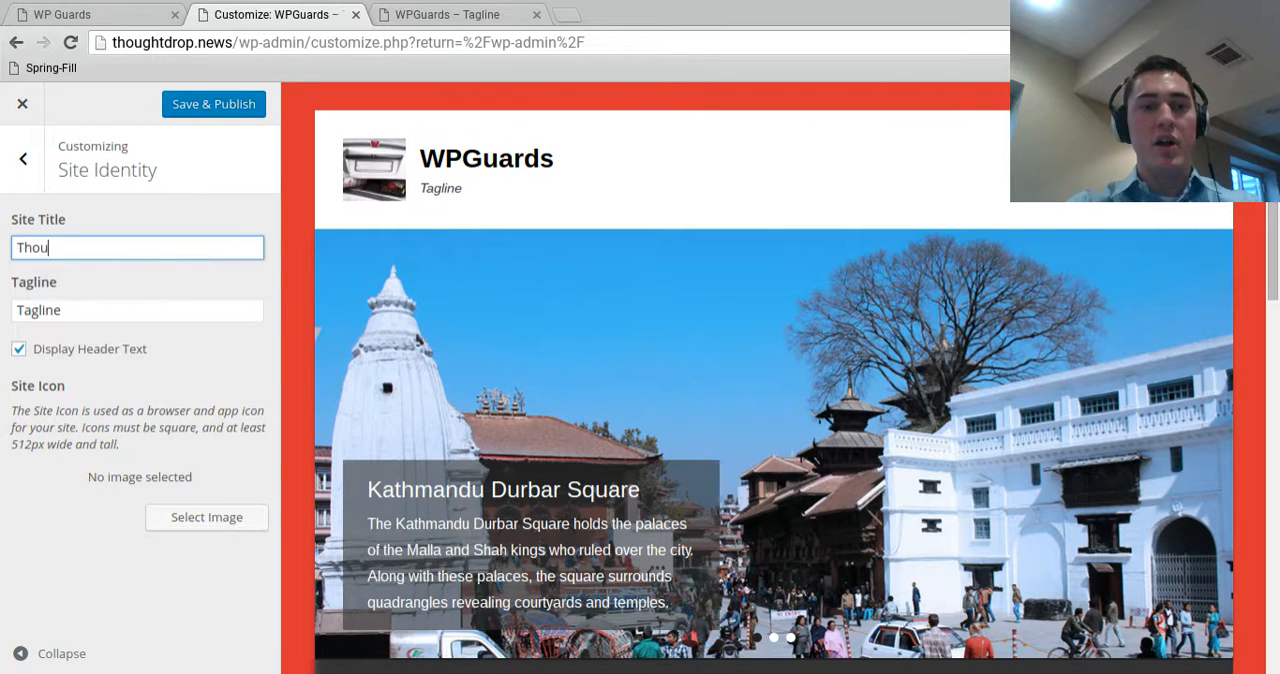
text(ghtDrop News)
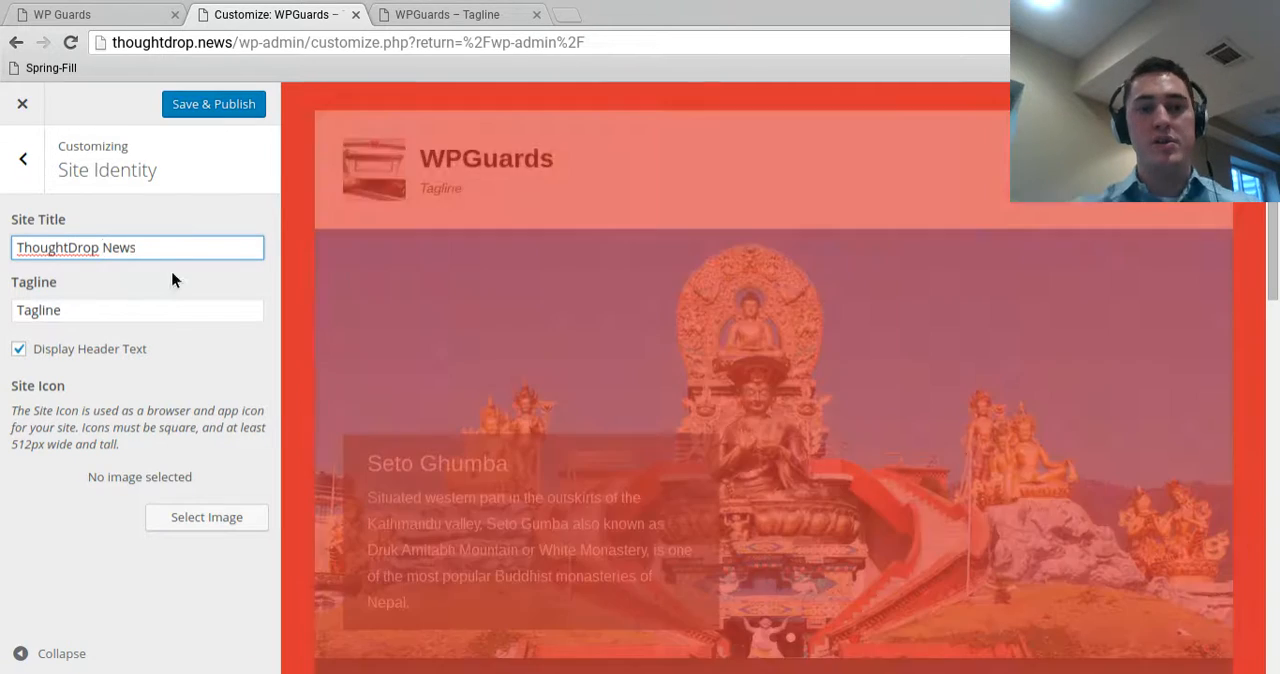
Replace the site's tagline with "World News" and leave the site identity settings
click(196, 318)
key(BackSpace)
key(BackSpace)
key(BackSpace)
key(BackSpace)
key(BackSpace)
key(BackSpace)
key(BackSpace)
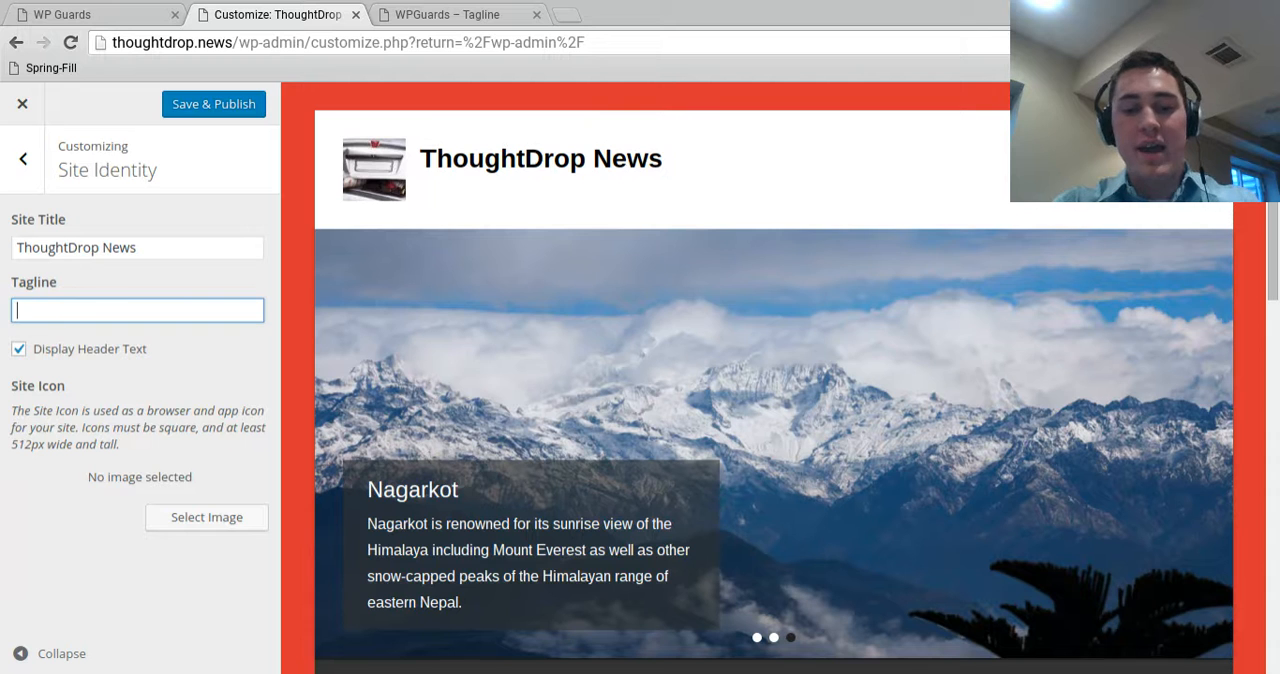
text(Wor)
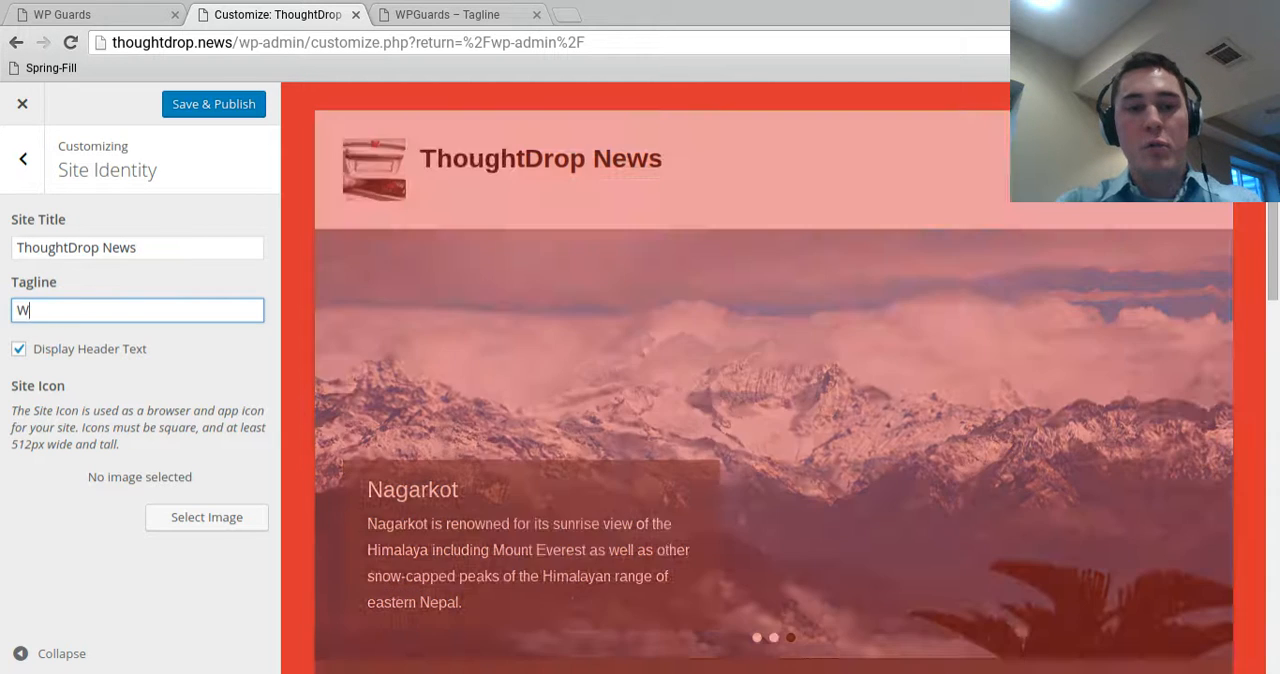
text(ld News)
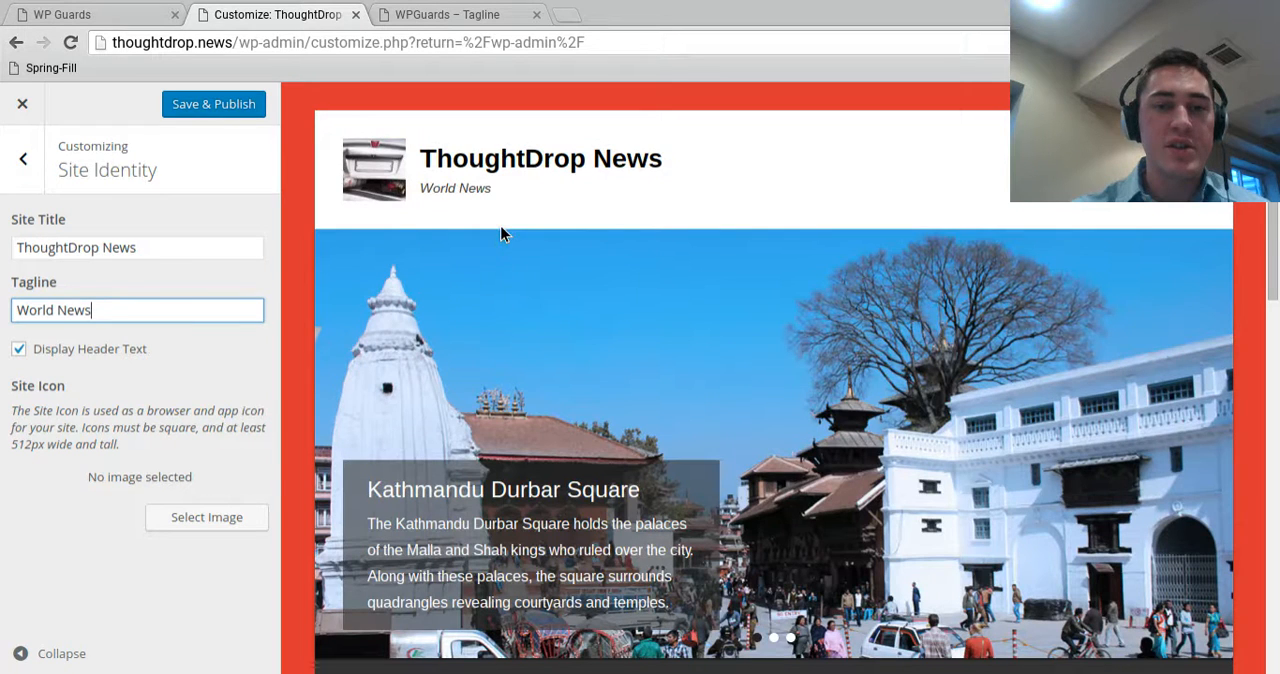
click(24, 163)
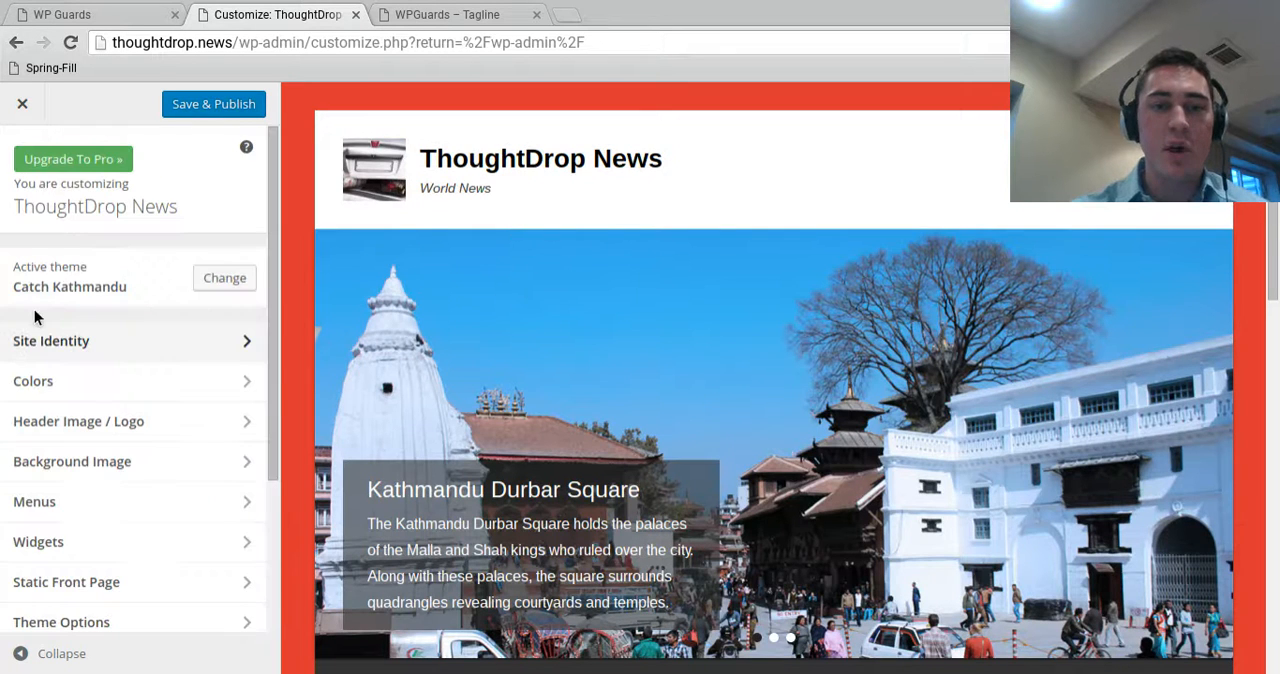
Look over the theme's colour settings and remove the logo image from the site header
click(157, 381)
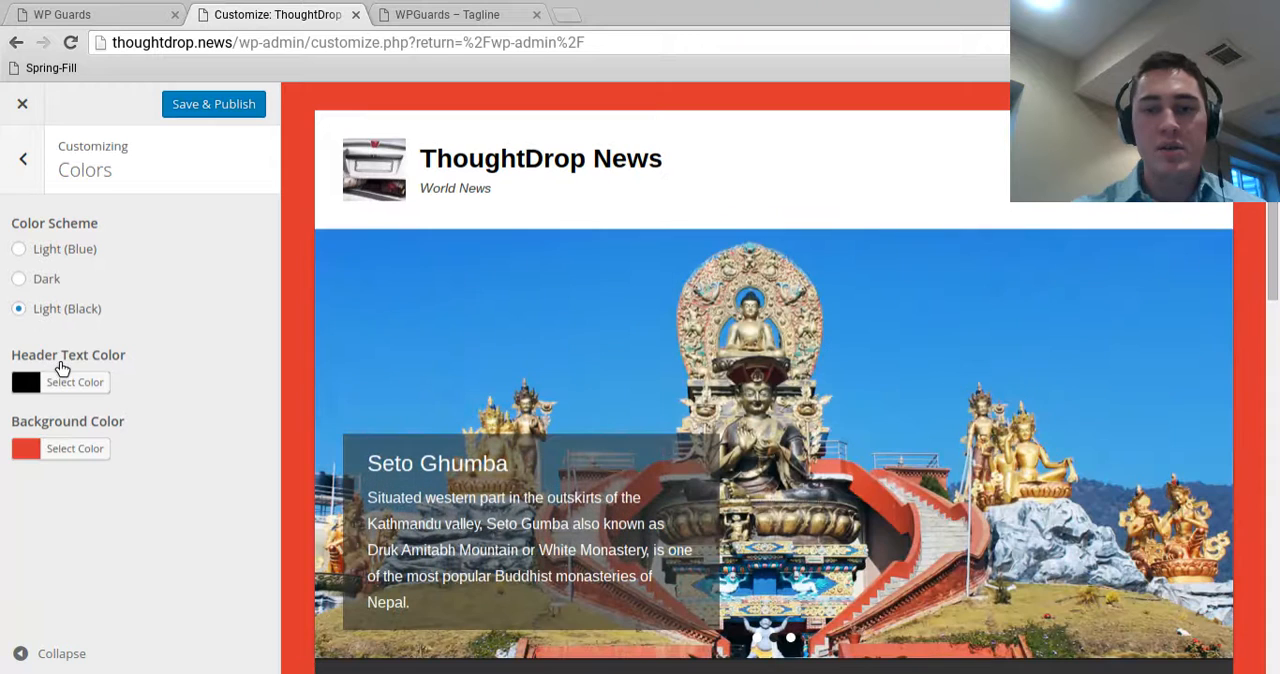
click(36, 166)
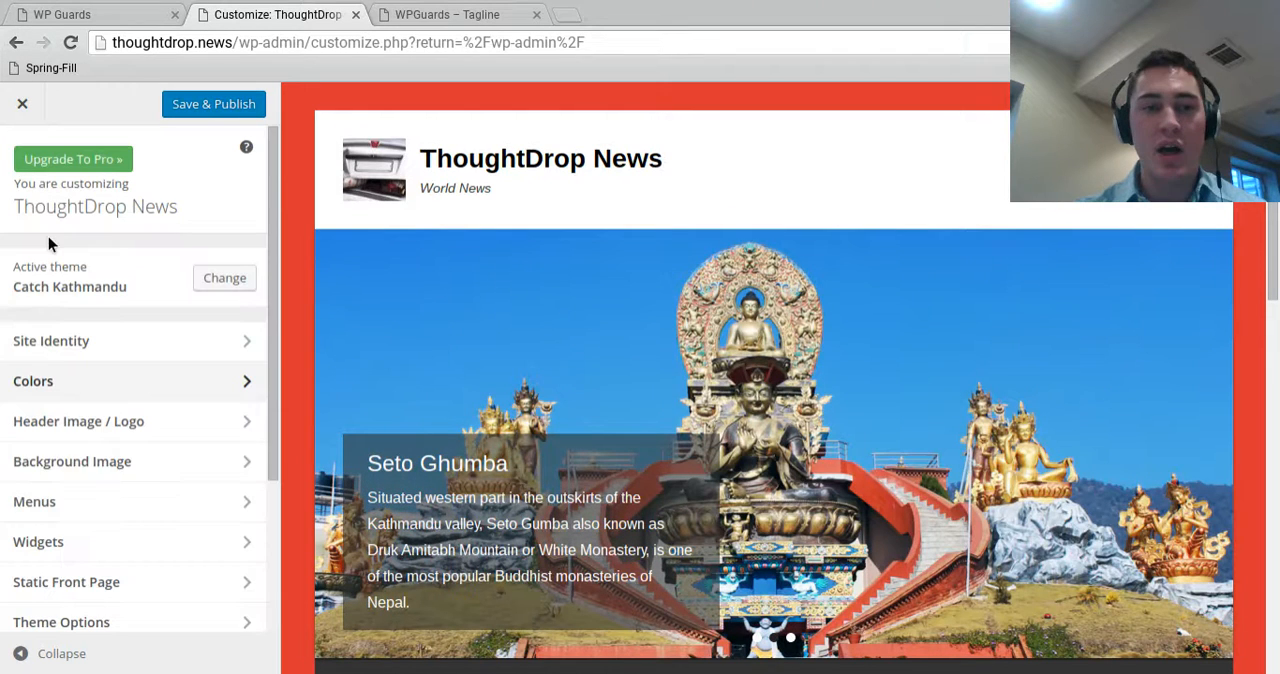
click(145, 438)
click(69, 596)
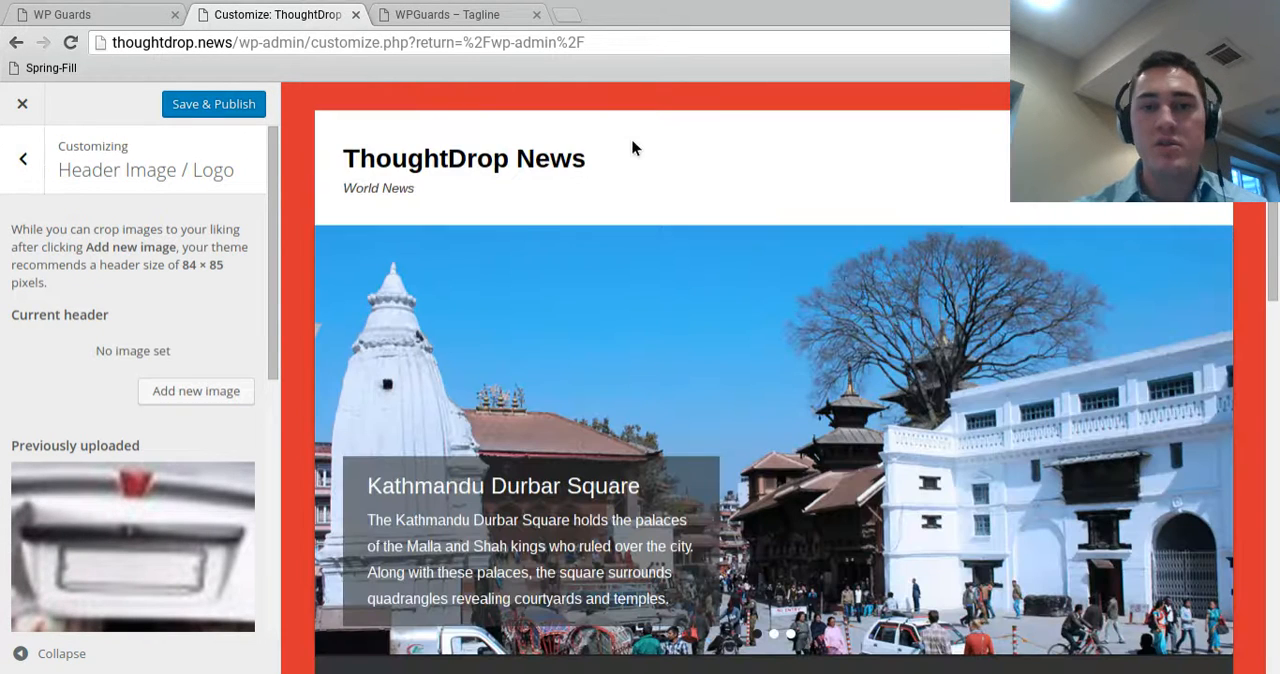
click(26, 178)
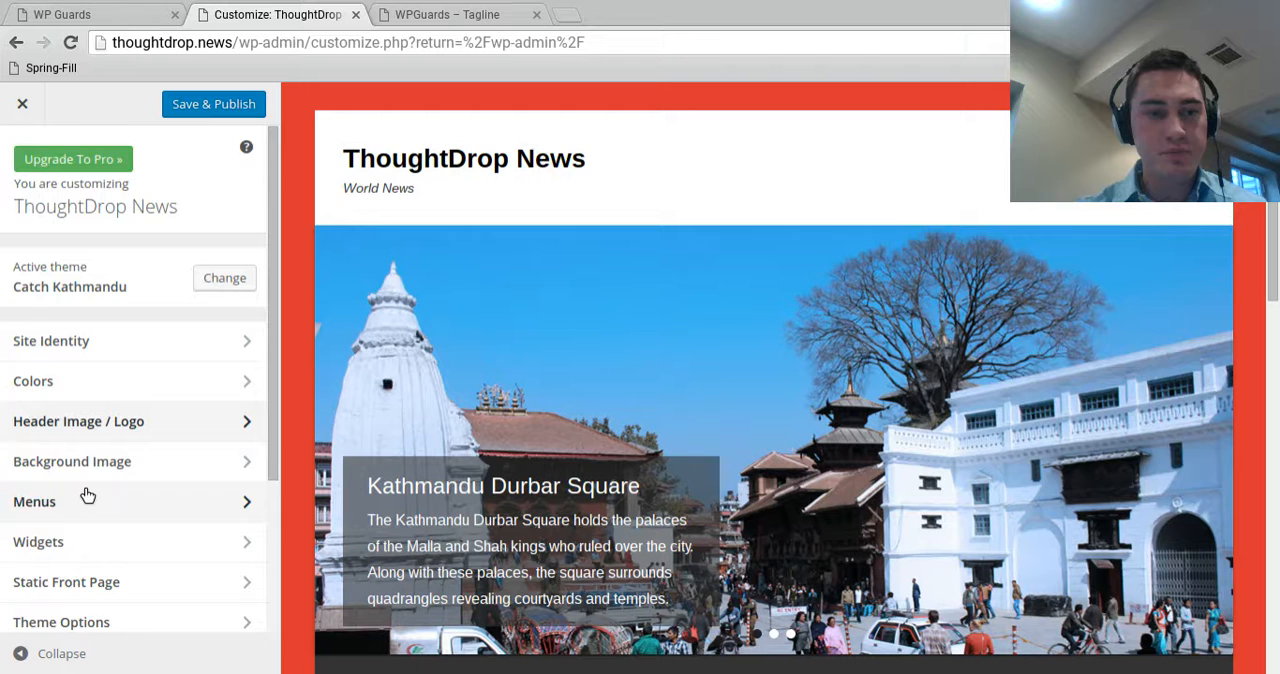
Examine the remaining customizer sections and the previewed home page, including the sample page text and the sidebar widgets
scroll(86, 440, down, 1)
scroll(119, 465, down, 5)
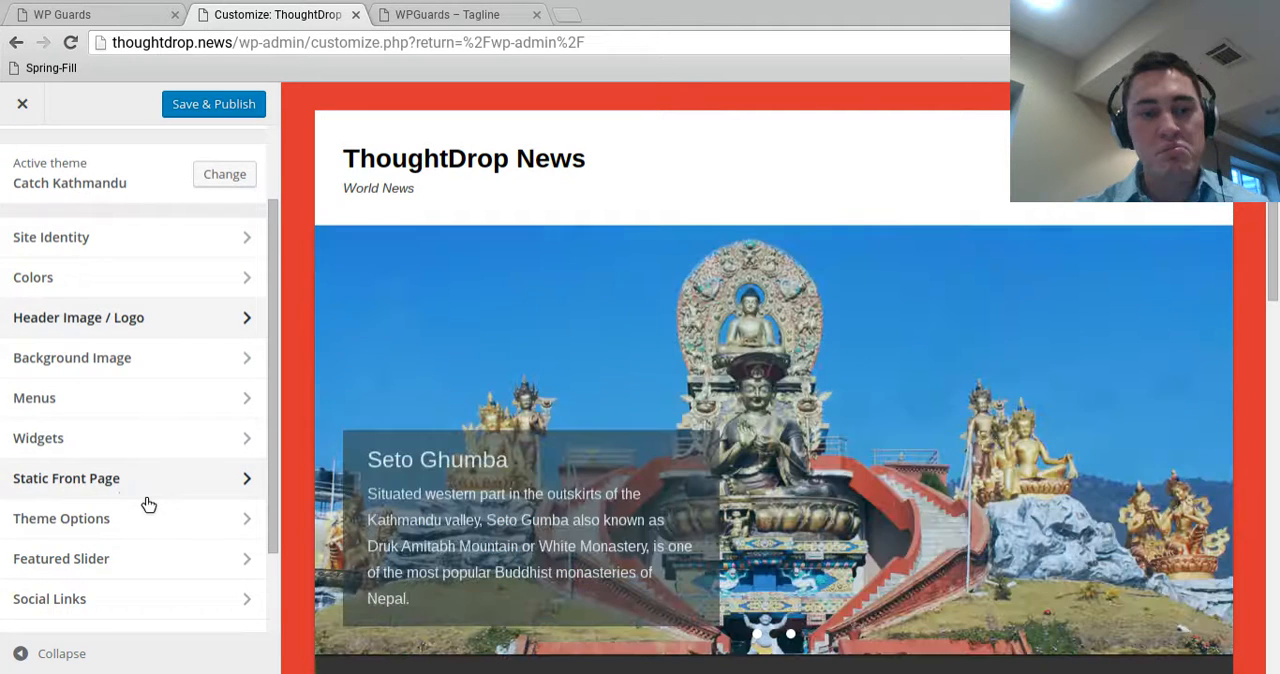
scroll(165, 480, up, 1)
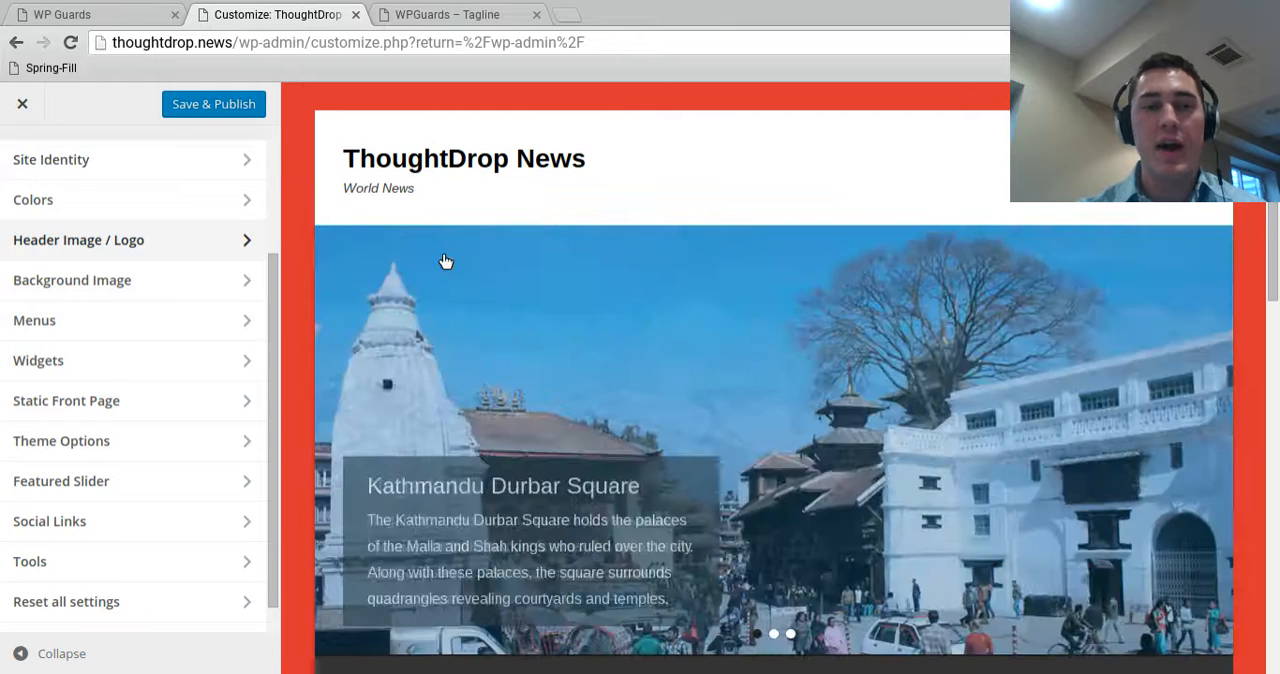
scroll(430, 387, down, 6)
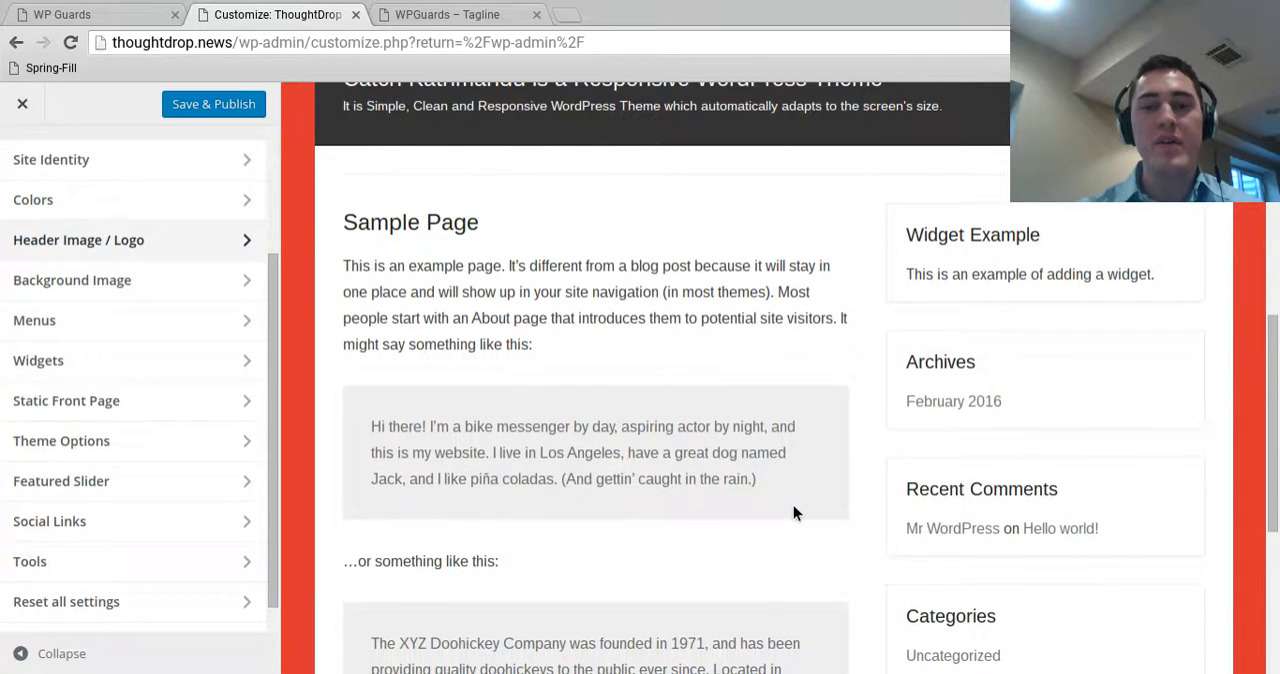
scroll(793, 513, down, 1)
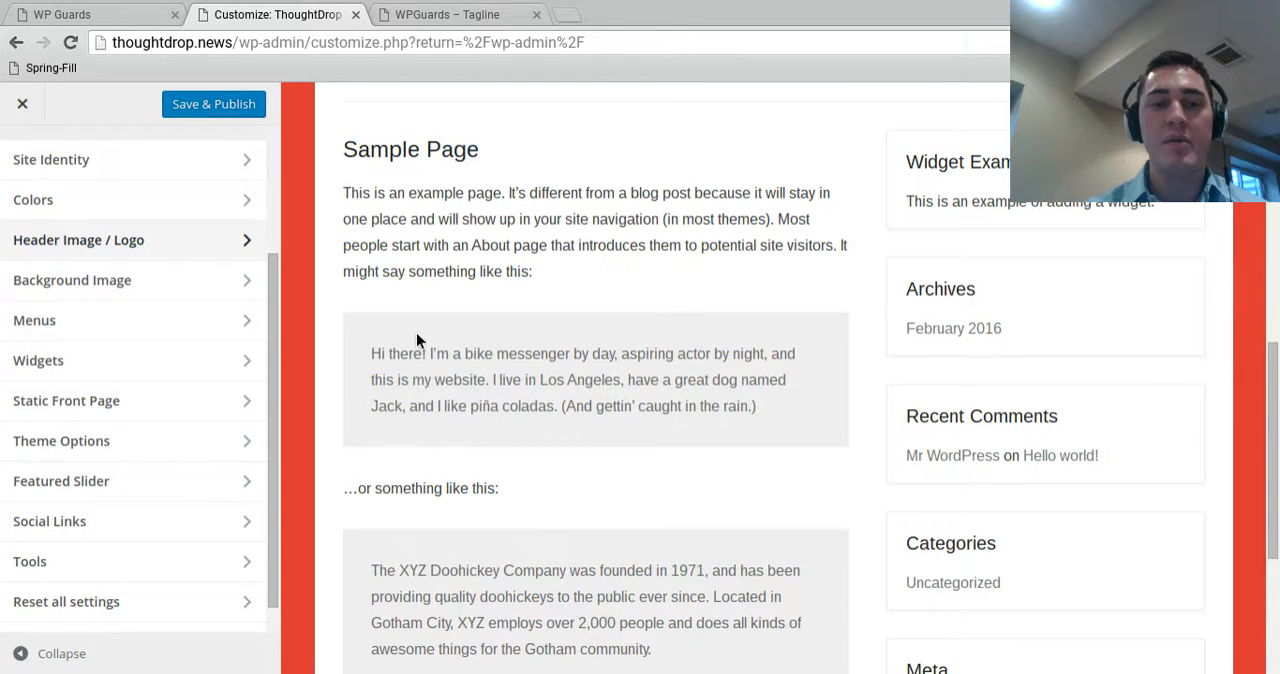
scroll(444, 481, down, 3)
scroll(445, 518, up, 10)
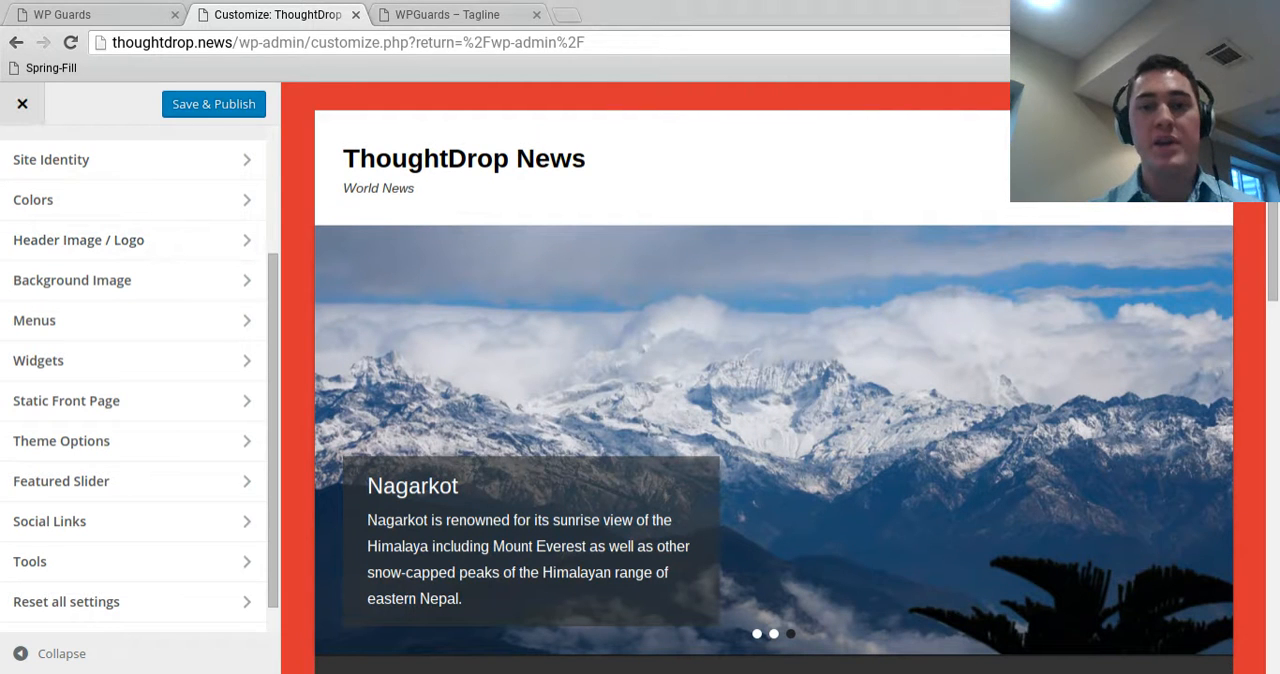
scroll(151, 331, up, 3)
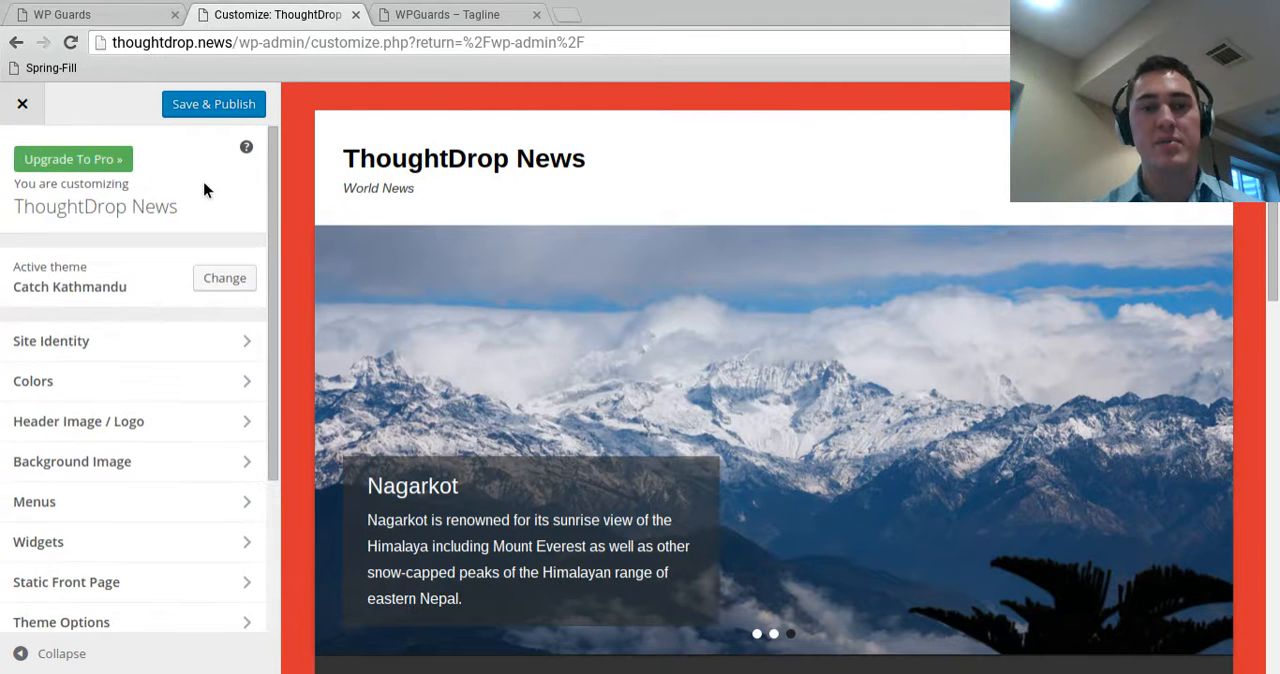
Save and publish the site customizations, then exit to the dashboard and open the list of all pages
click(243, 112)
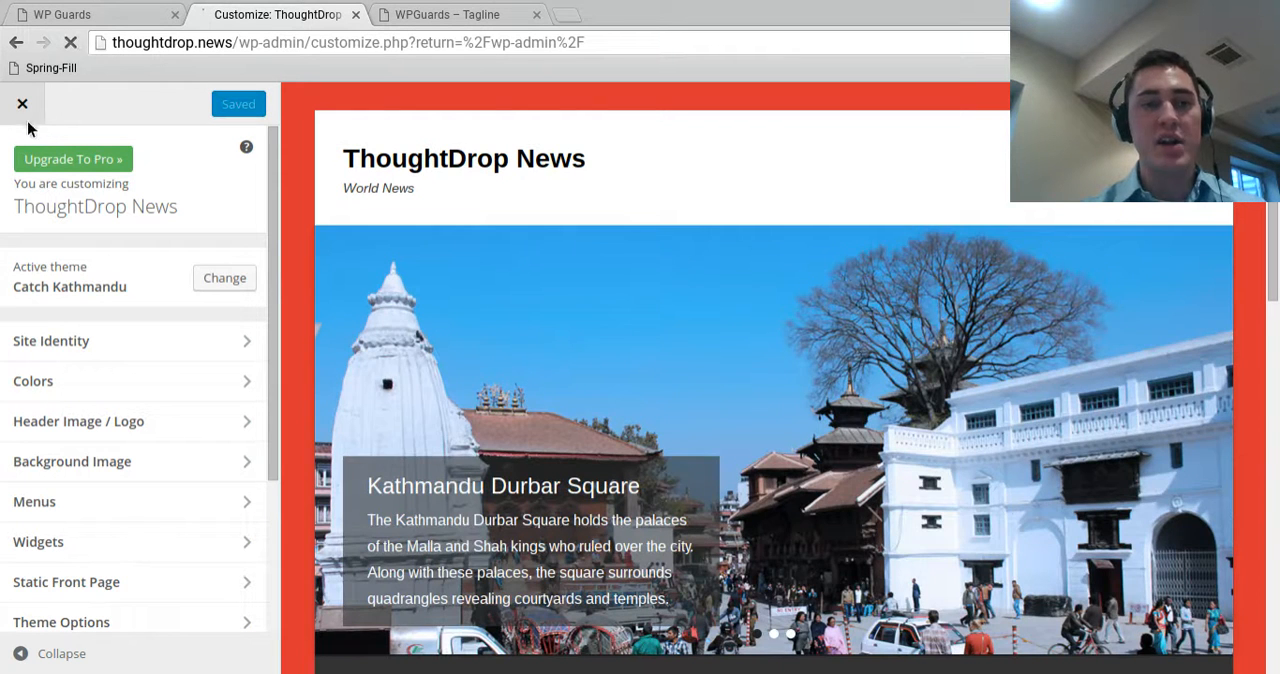
click(22, 106)
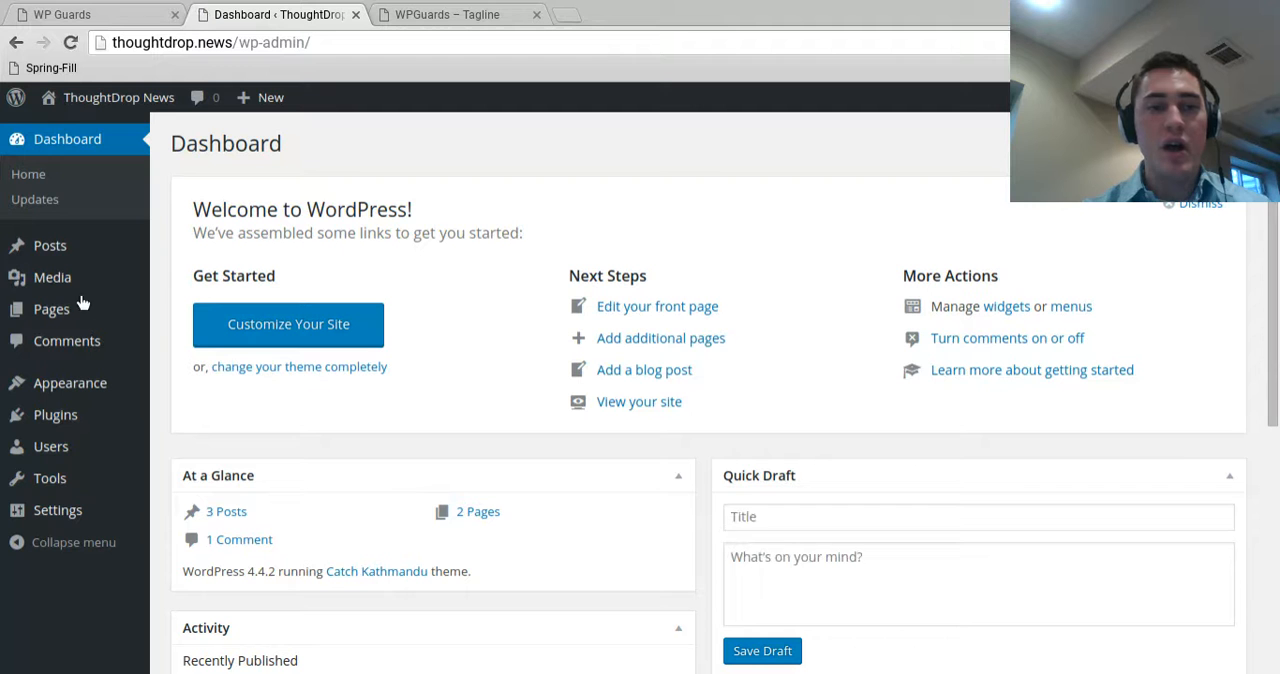
click(81, 313)
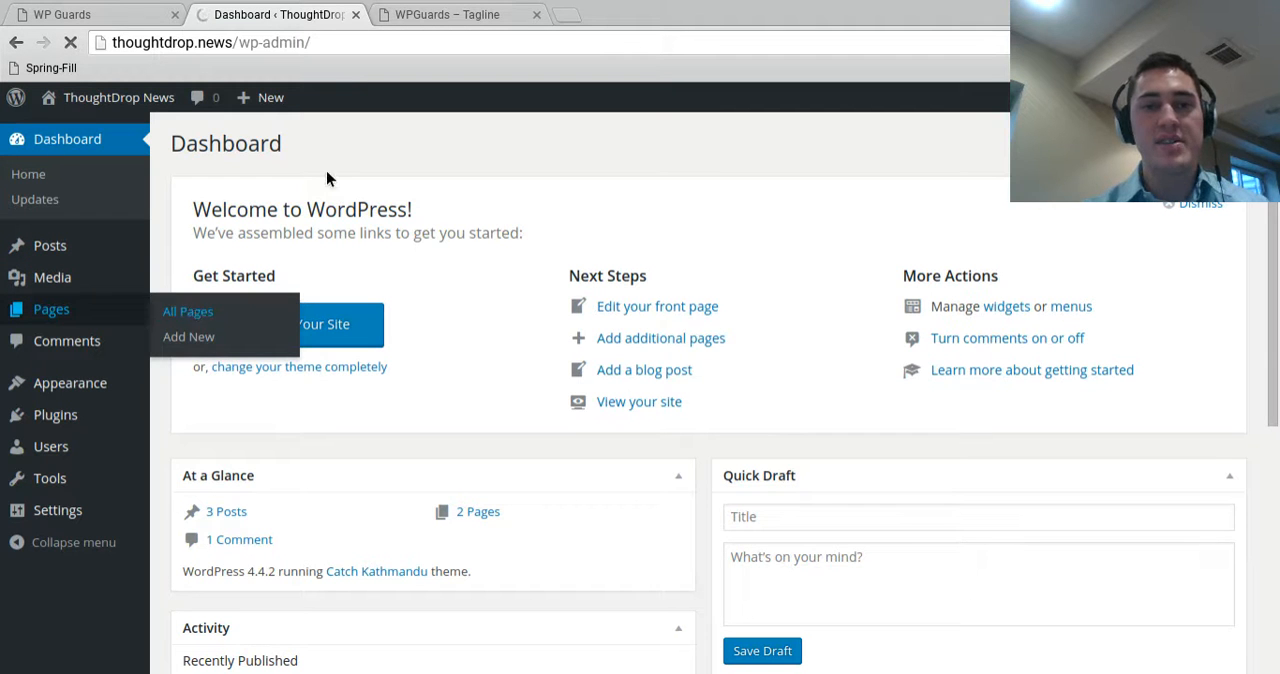
Reload the live site and review its home page from the header down to the sidebar widgets
click(447, 14)
key(F5)
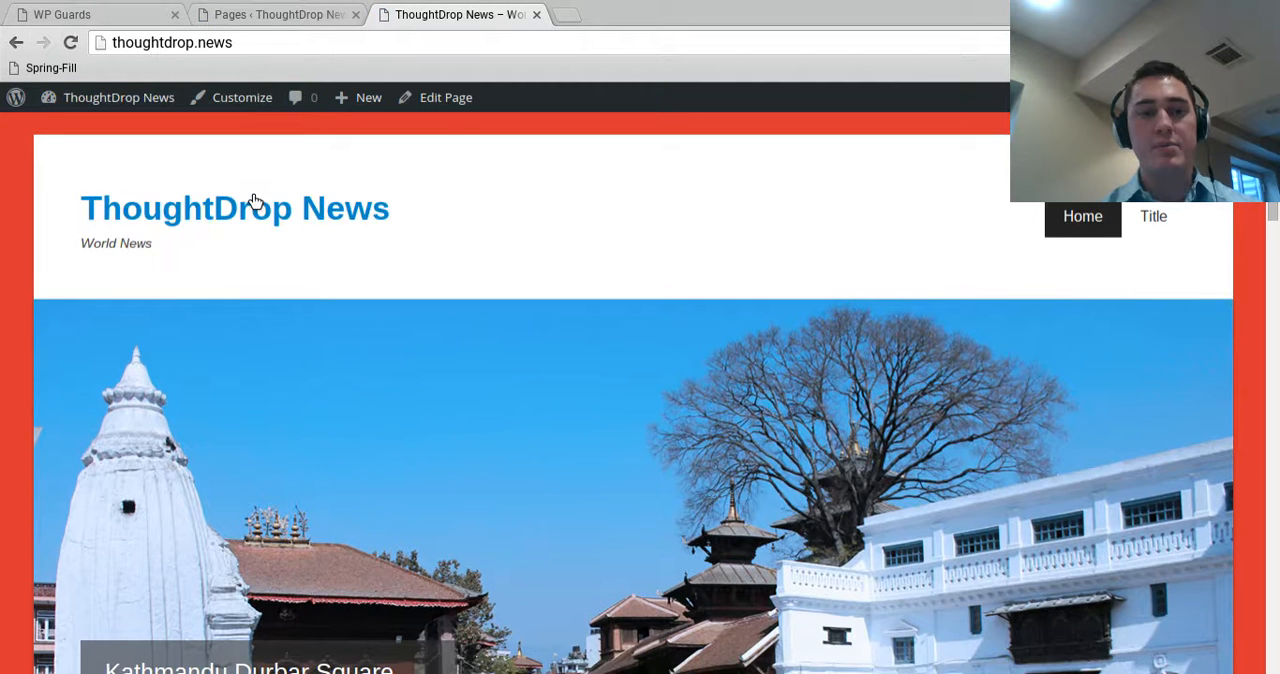
scroll(470, 370, down, 5)
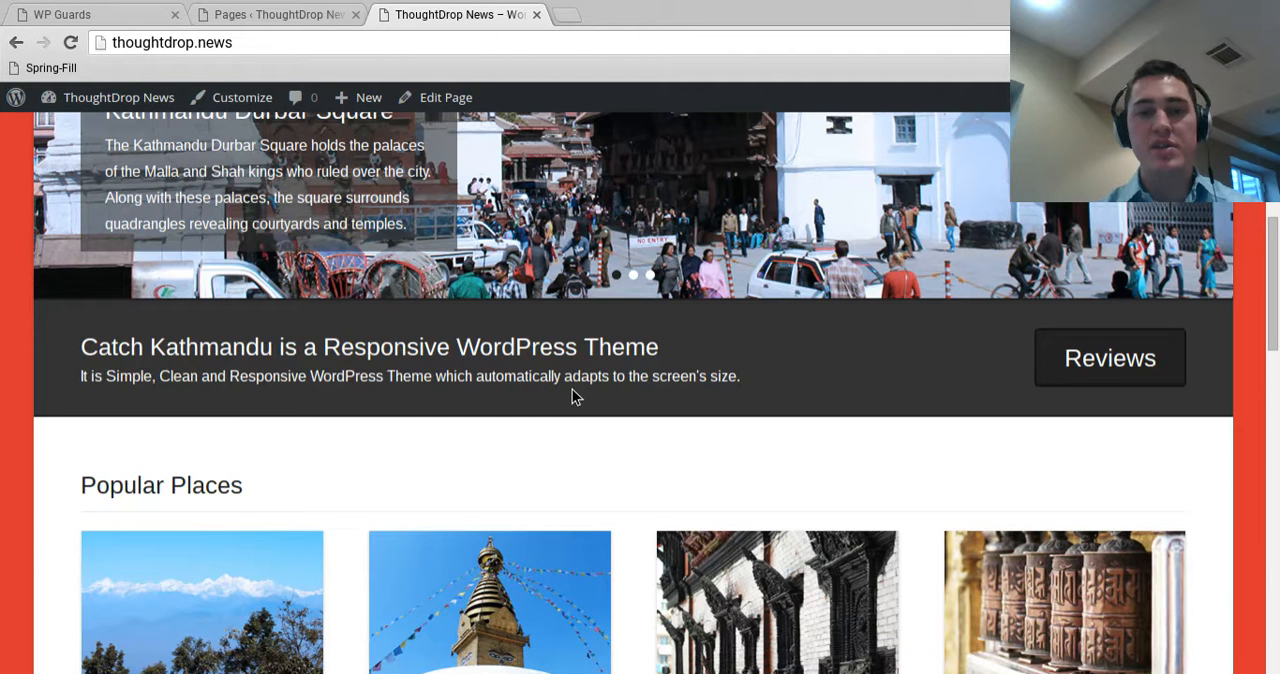
scroll(572, 396, down, 10)
scroll(443, 651, down, 5)
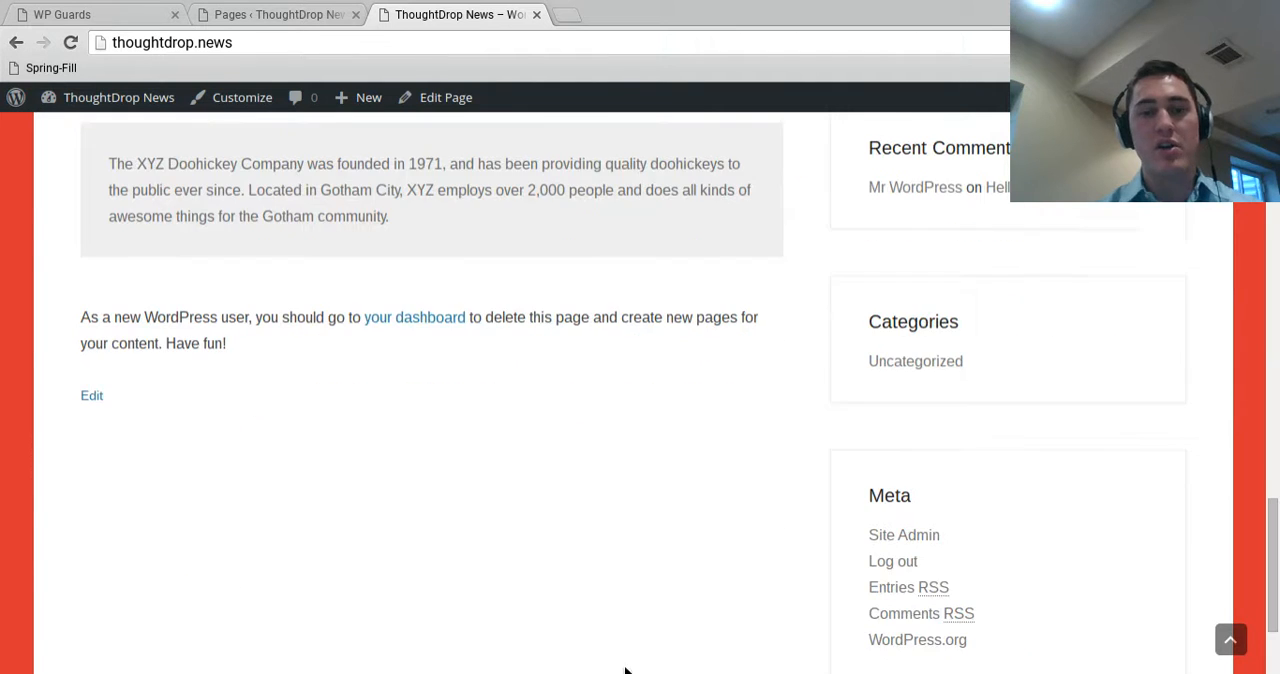
Edit the Sample Page, retitling it "About ThoughtDrop" and replacing its text with "ThoughtDrop is a fake world news business to show how to build simple Wordpress site!"
scroll(318, 410, up, 15)
click(265, 14)
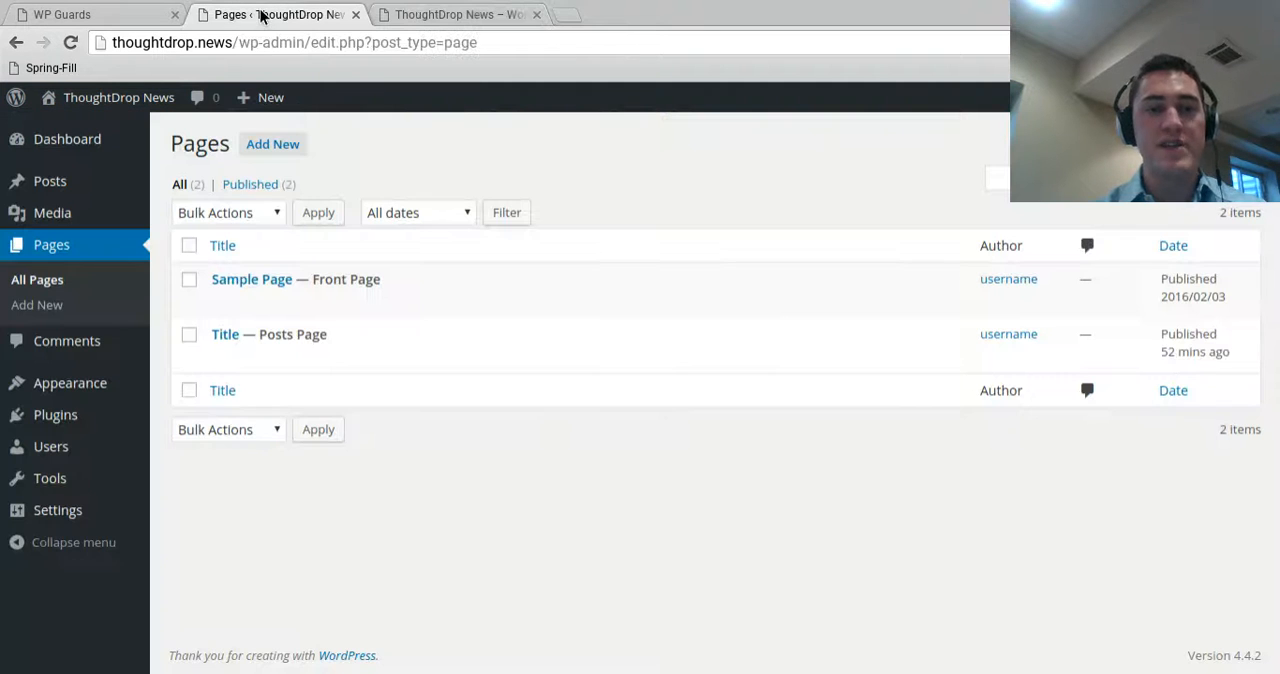
mouse_move(310, 274)
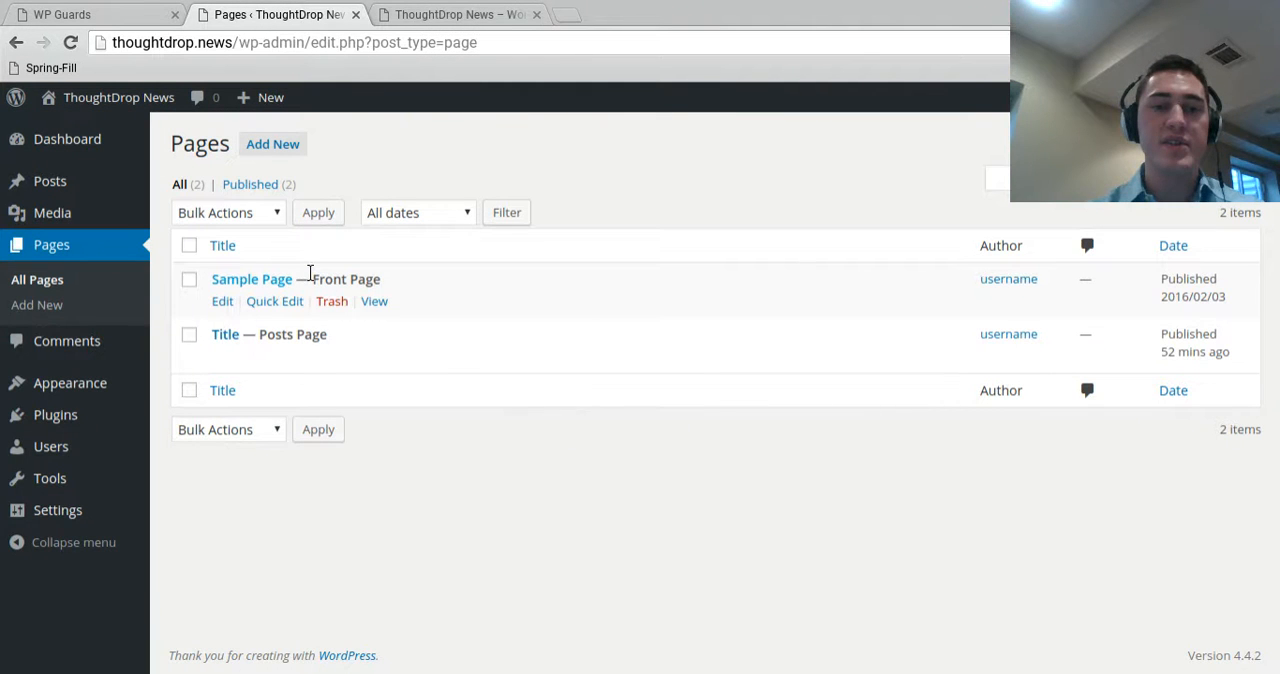
click(222, 301)
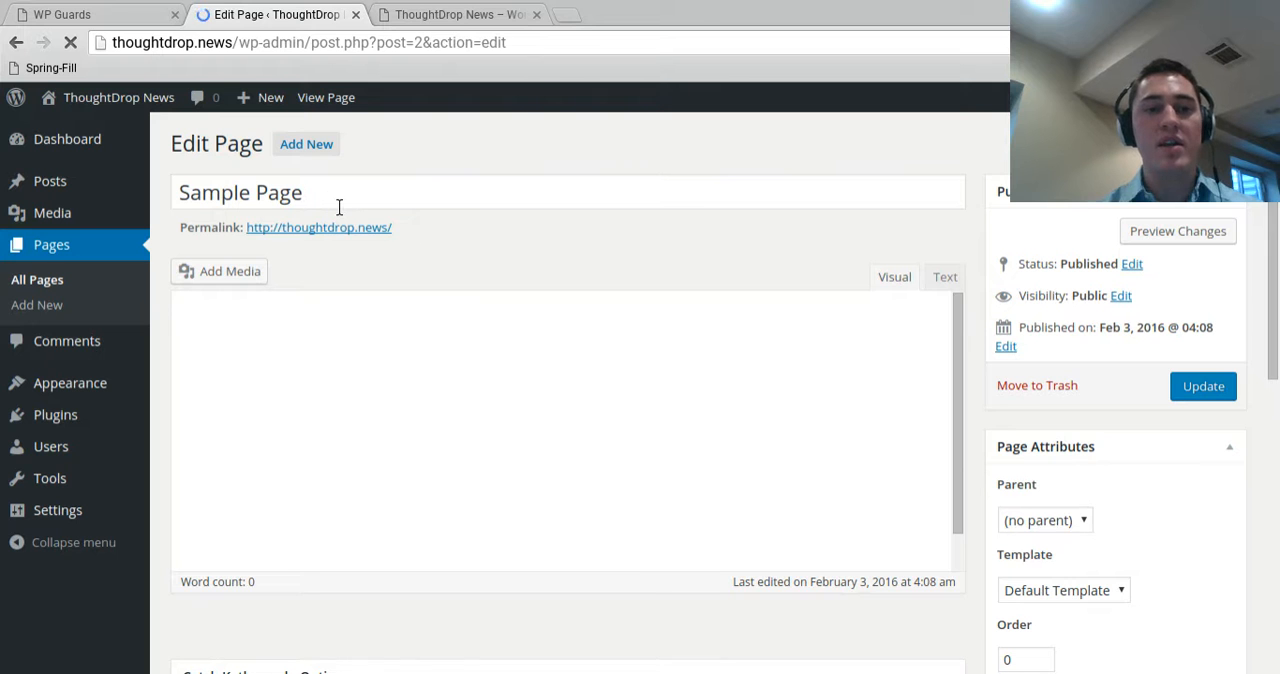
triple_click(192, 205)
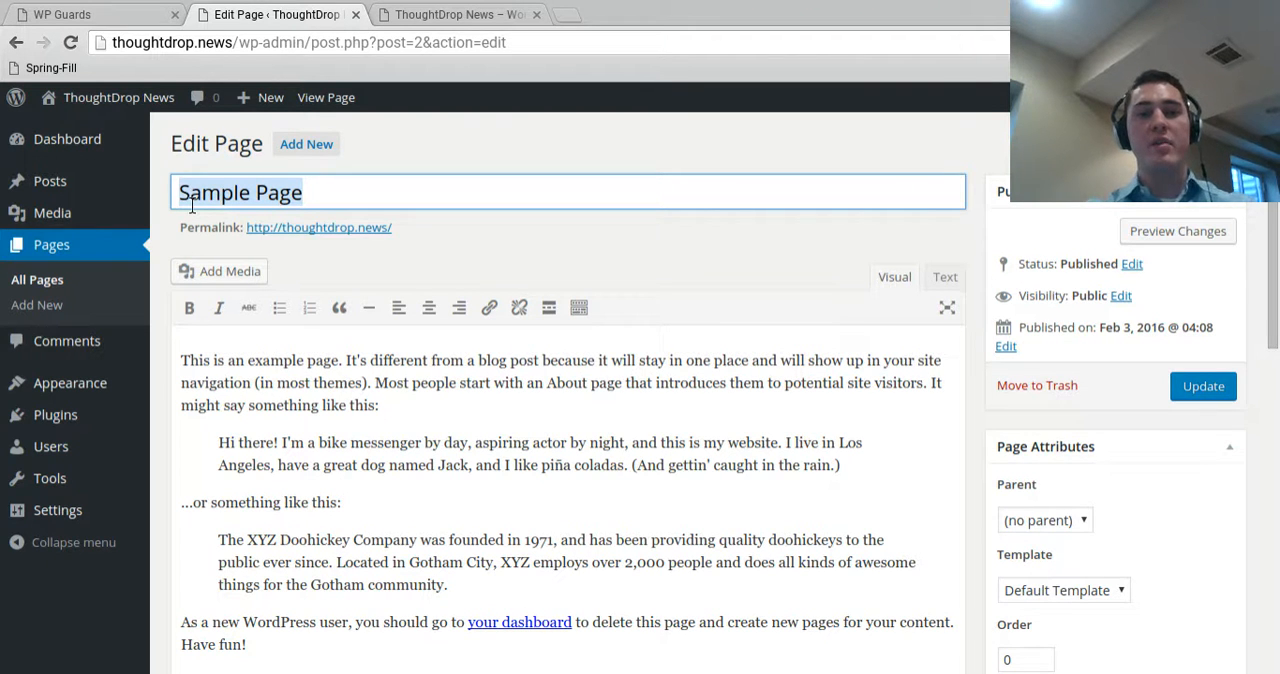
text(About ThoughtDrop)
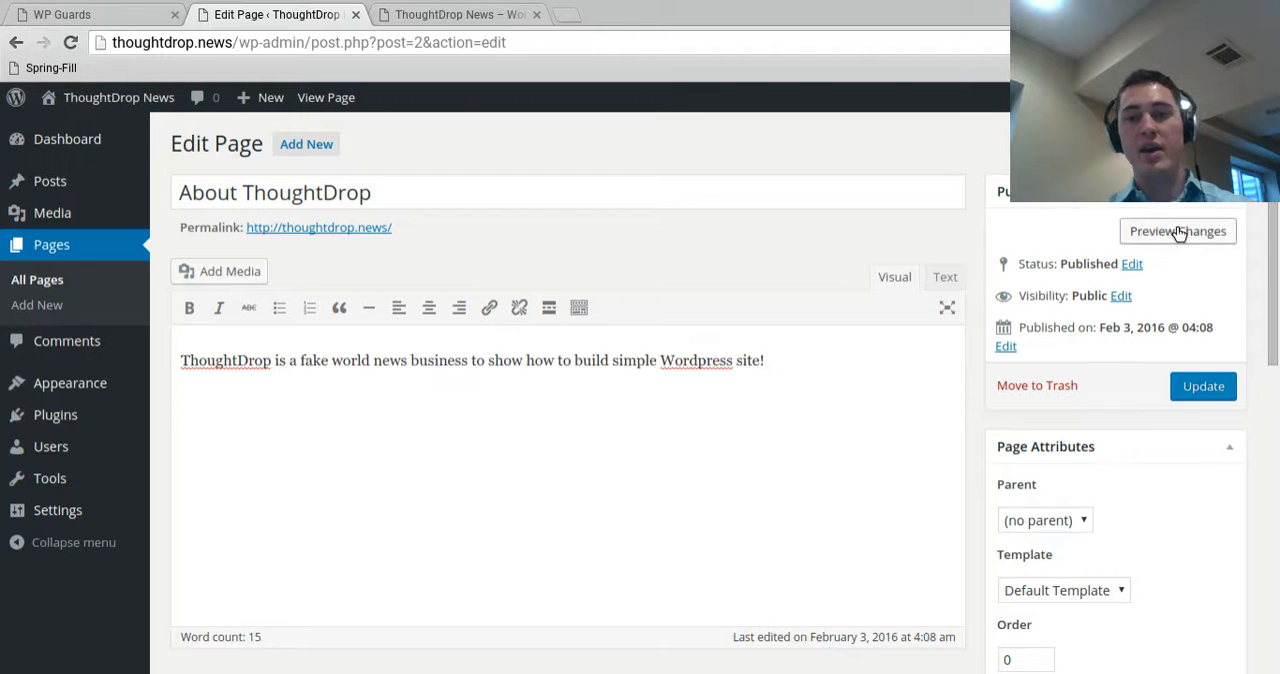
Preview the edited front page and check its About ThoughtDrop section and sidebar widgets
click(1179, 232)
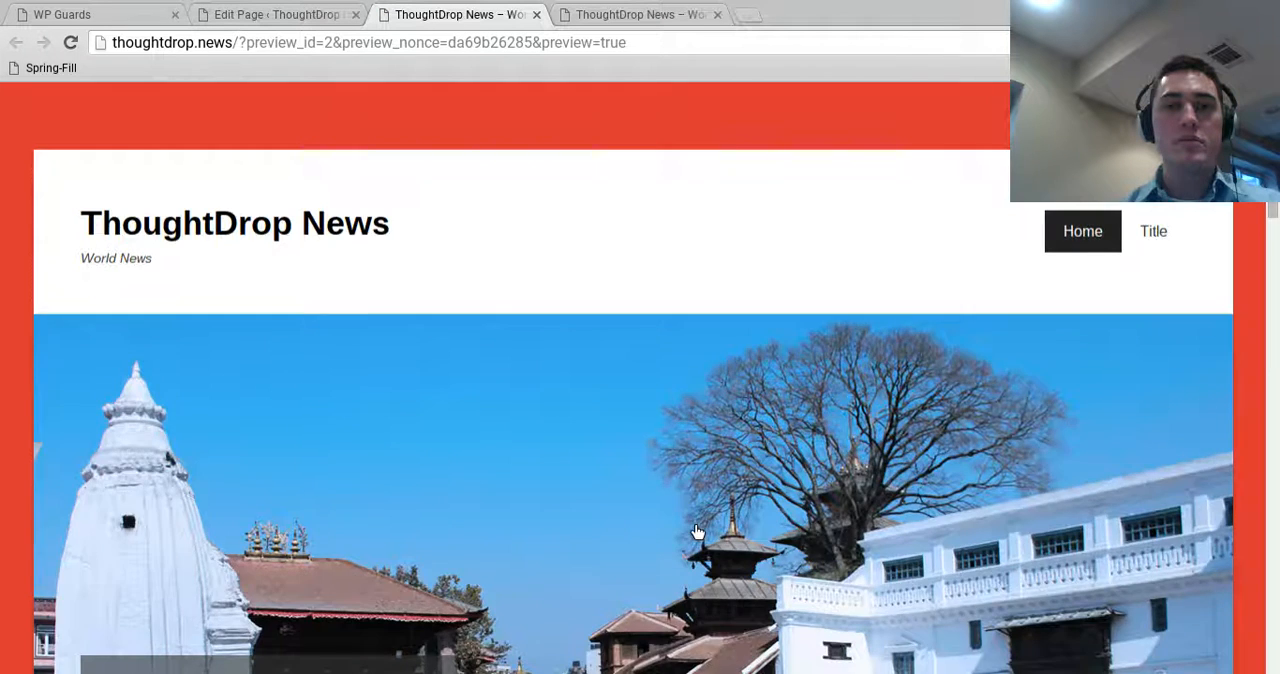
scroll(697, 531, down, 8)
scroll(600, 410, down, 1)
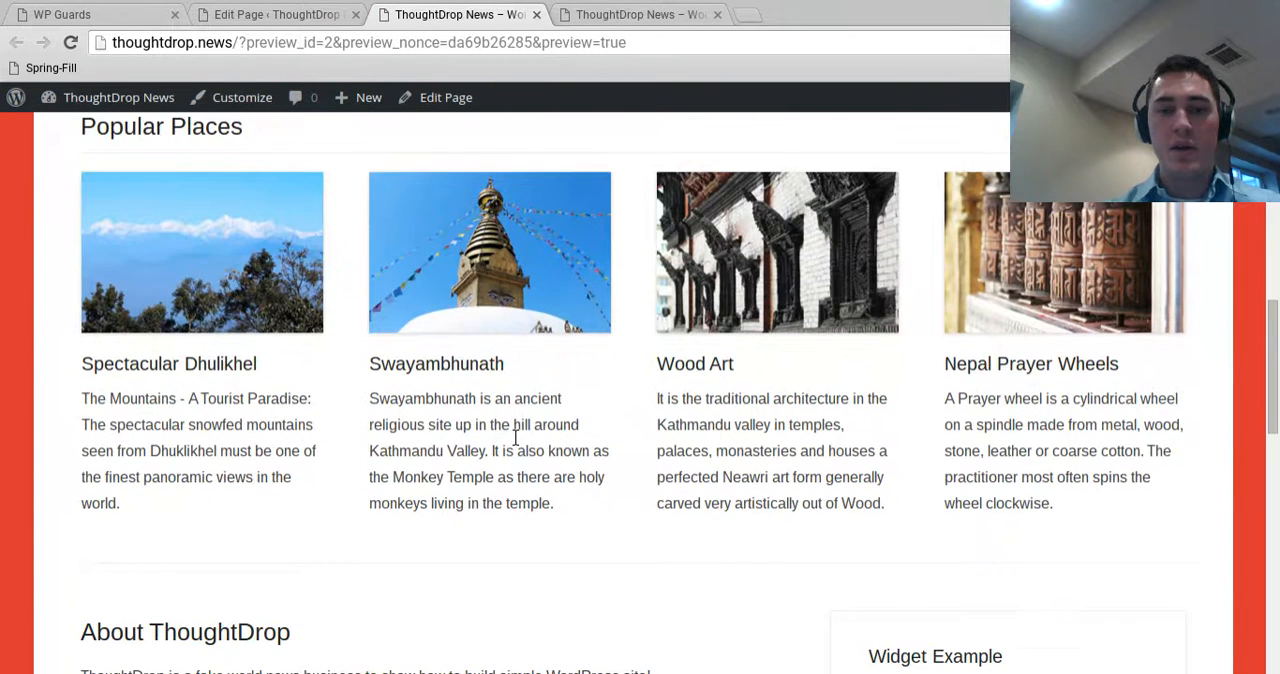
scroll(515, 438, down, 3)
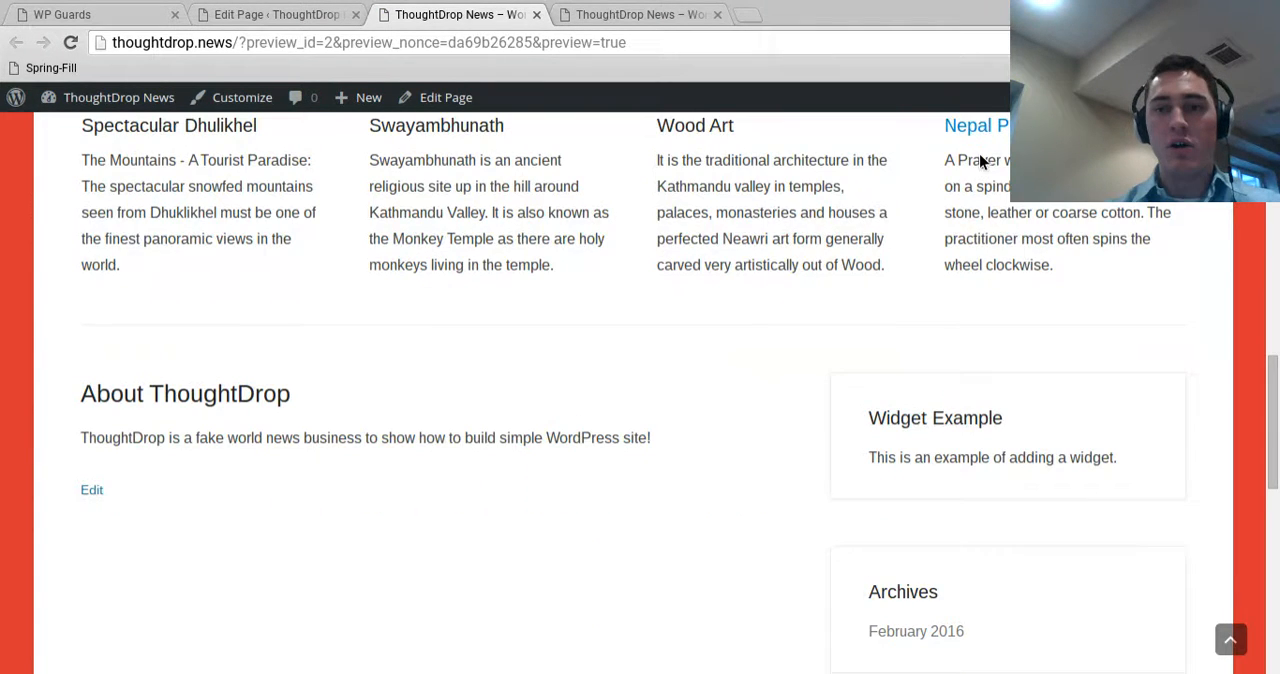
scroll(71, 409, down, 1)
scroll(281, 511, down, 4)
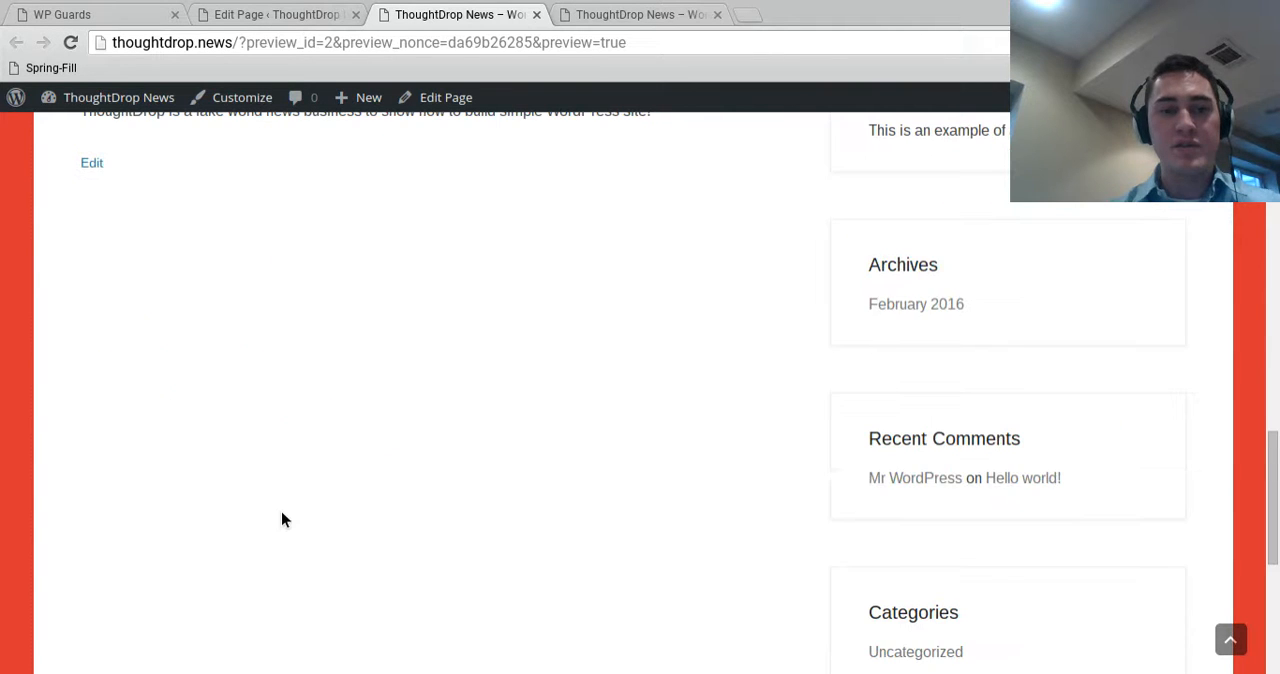
Review the preview's image slider, Popular Places section and sidebar widgets, advancing the slider to the following slide
scroll(281, 511, up, 7)
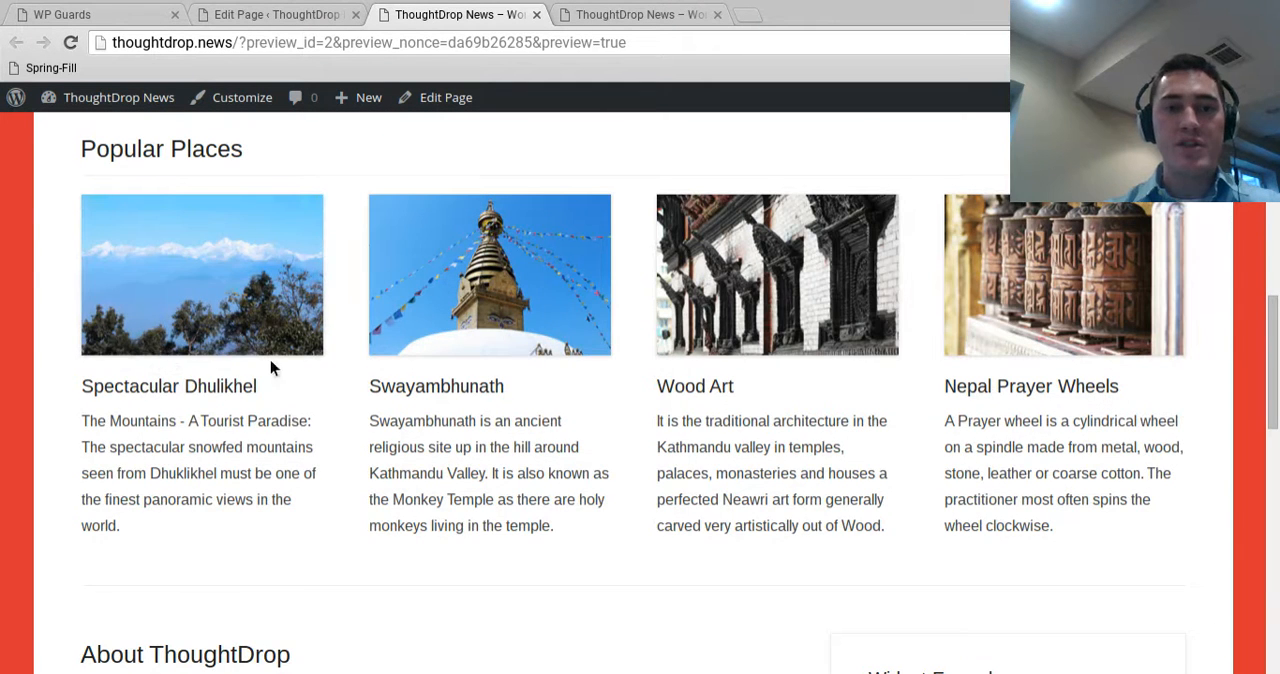
scroll(270, 360, up, 4)
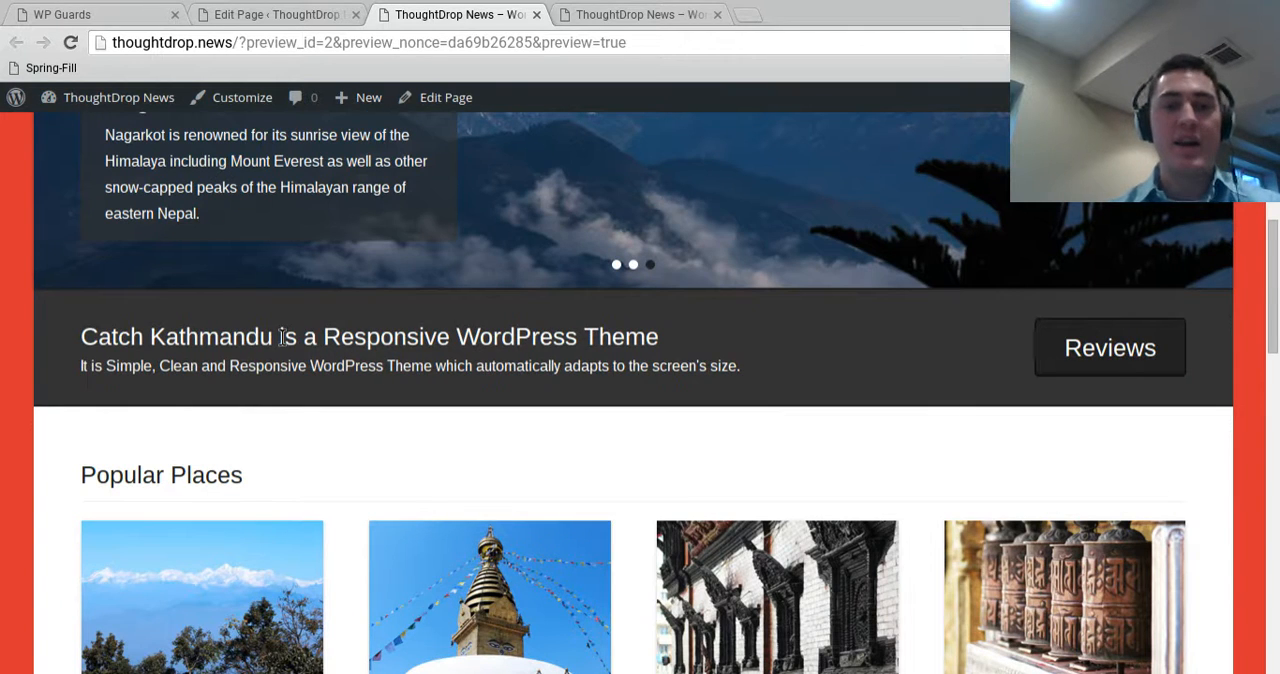
scroll(281, 337, up, 6)
scroll(290, 496, down, 3)
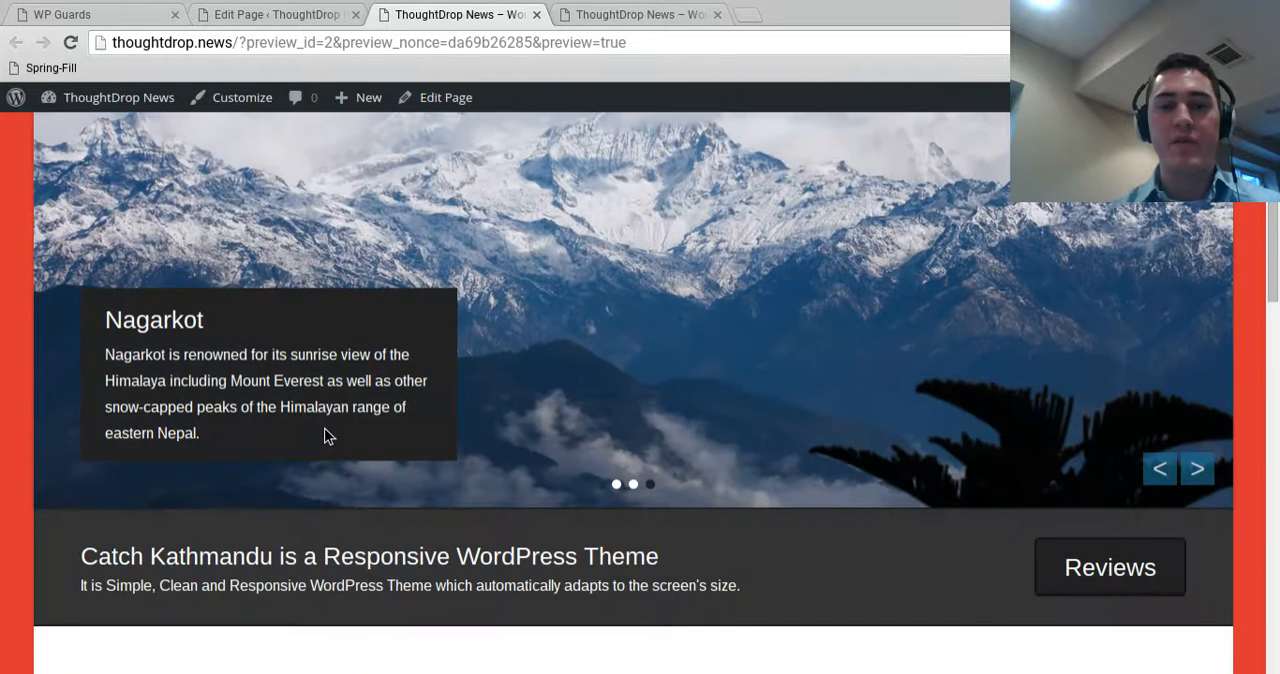
scroll(1234, 446, down, 1)
click(1197, 453)
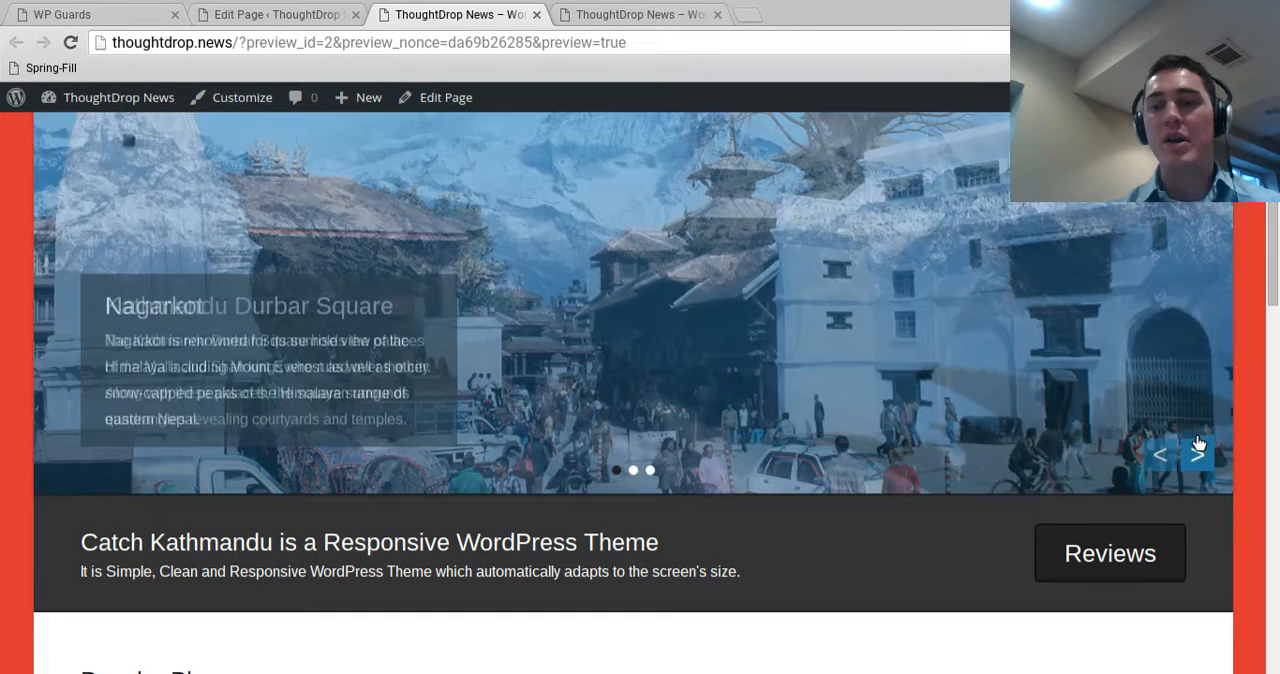
scroll(1172, 447, down, 5)
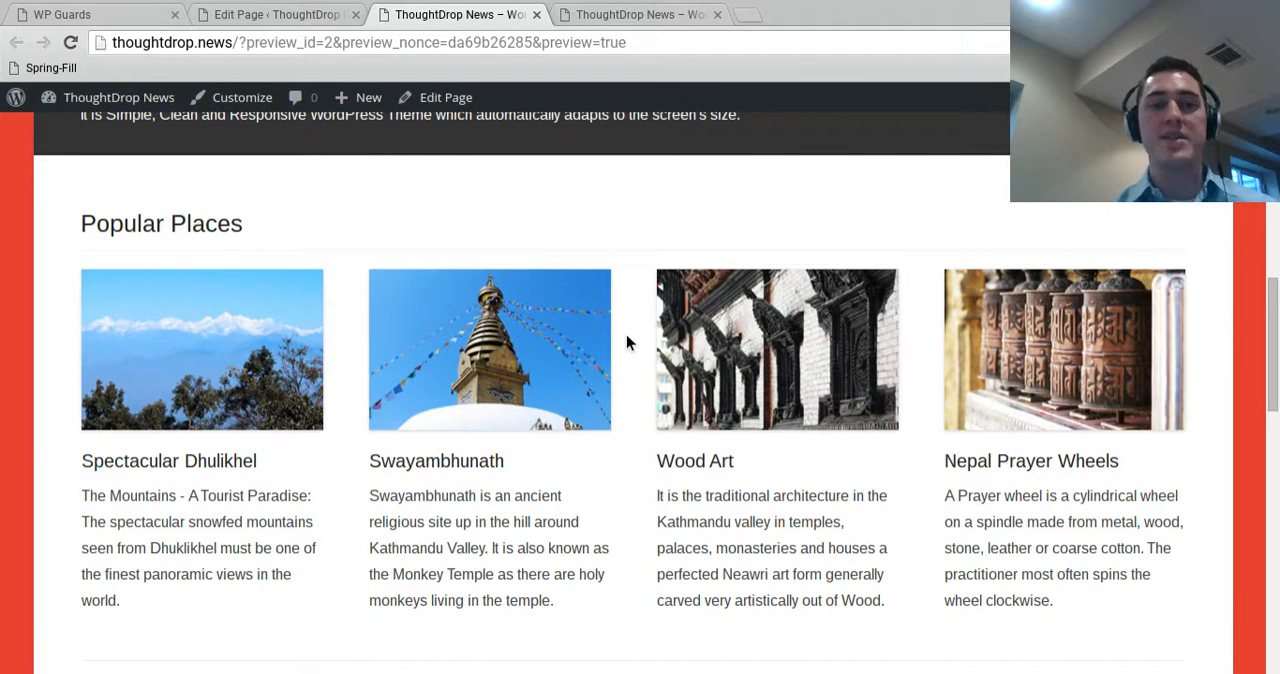
scroll(89, 344, down, 5)
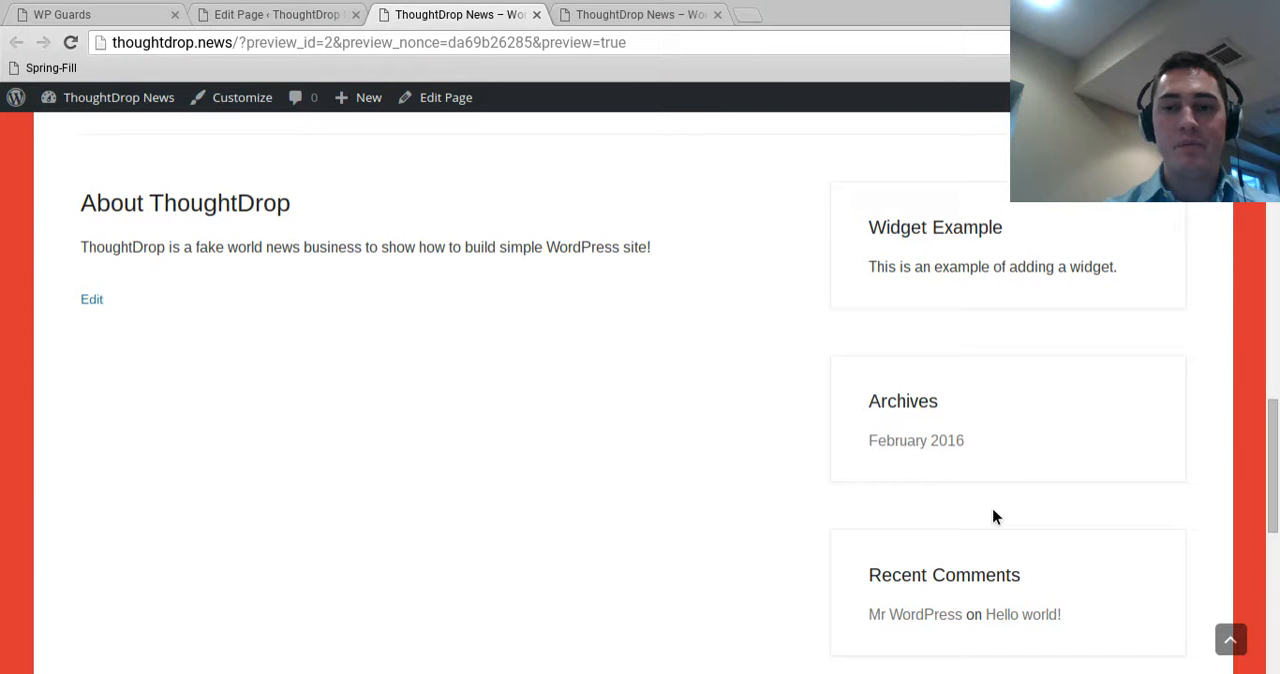
scroll(1037, 438, up, 5)
scroll(1000, 370, down, 5)
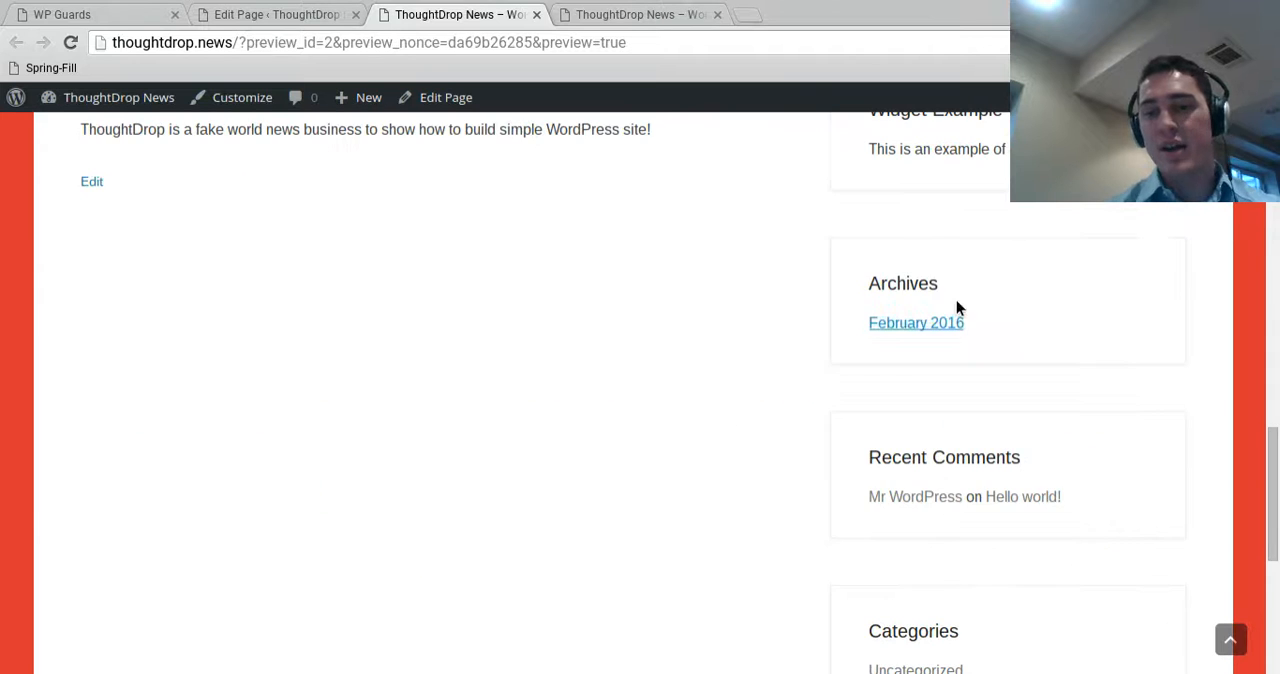
Return to the About ThoughtDrop page editor and update the published page
click(245, 15)
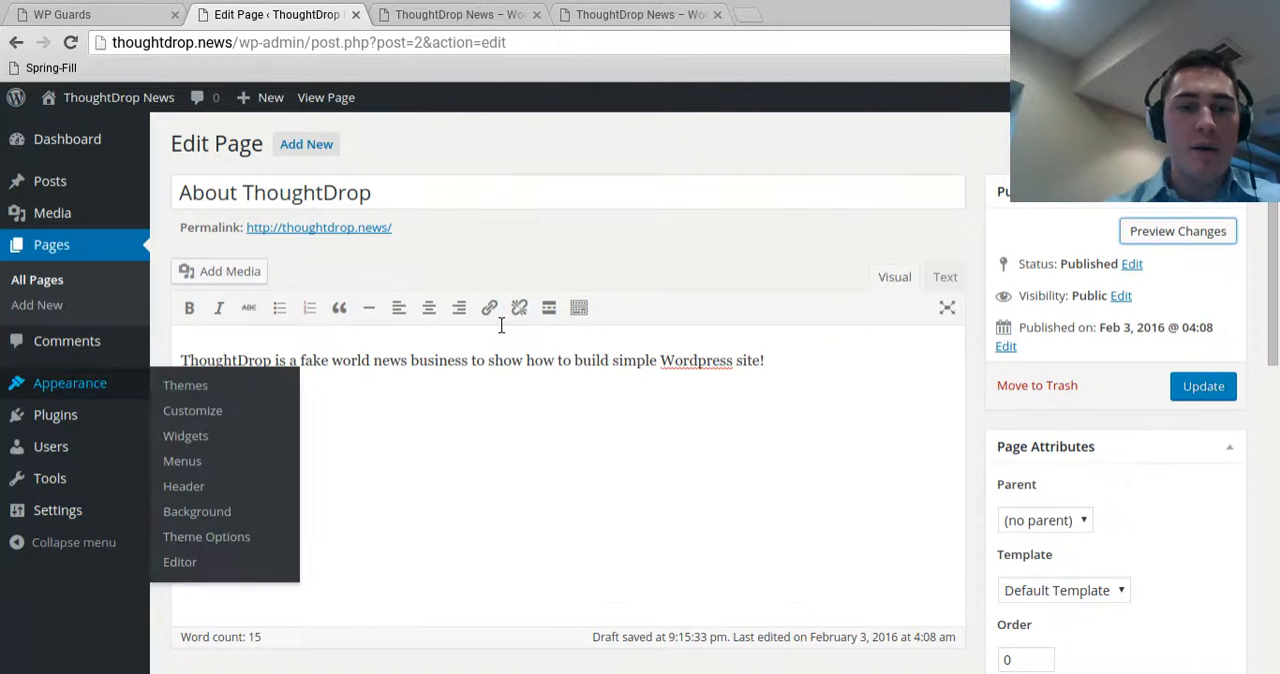
click(1203, 390)
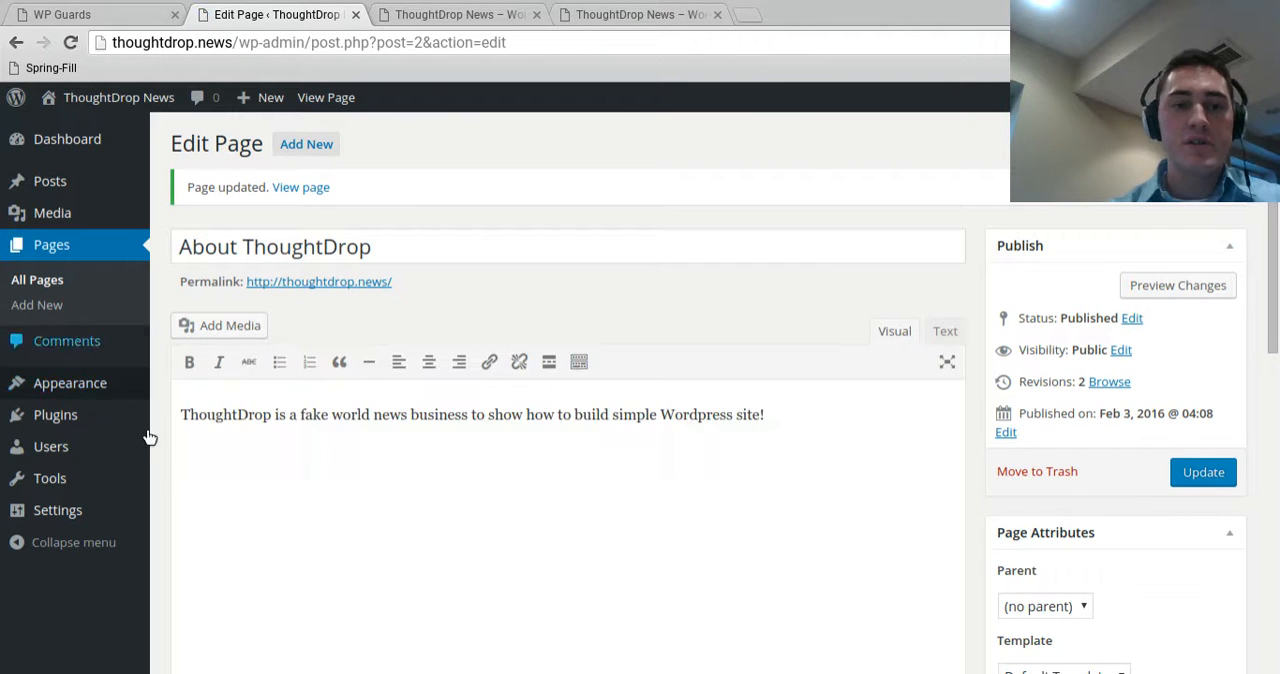
Open the site's widget management and remove all widgets from the Main Sidebar, including Categories and Meta
click(196, 440)
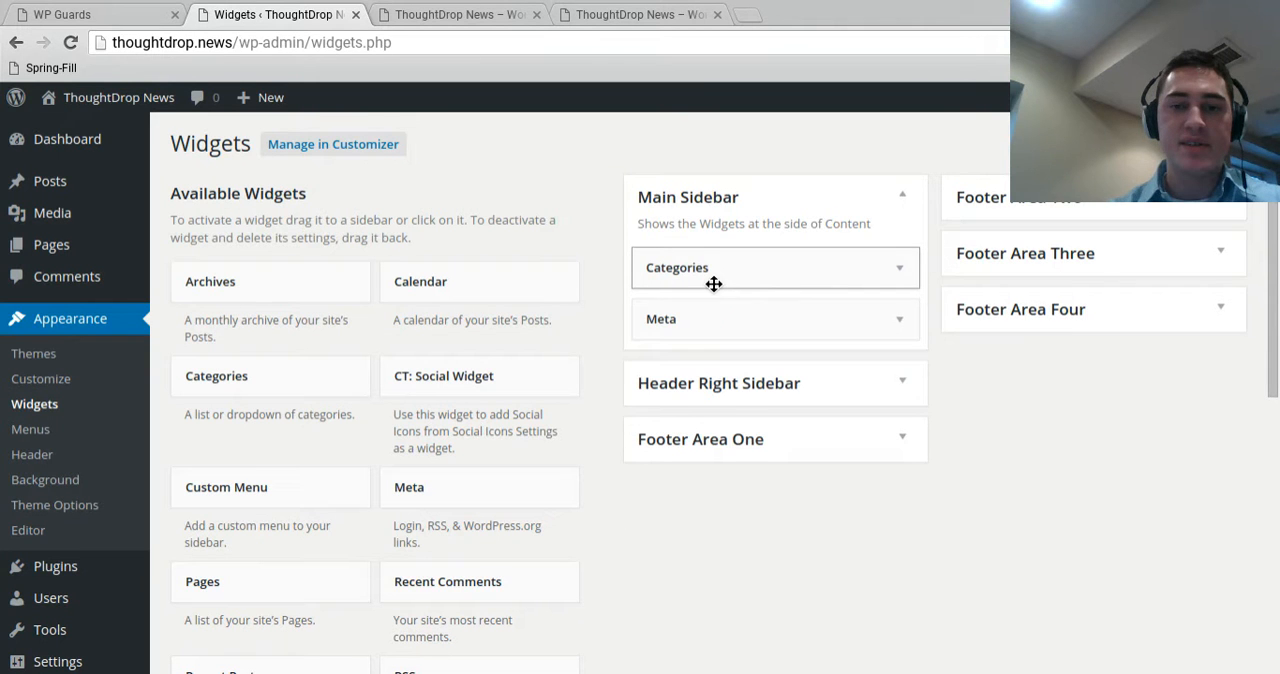
drag(714, 284, 300, 300)
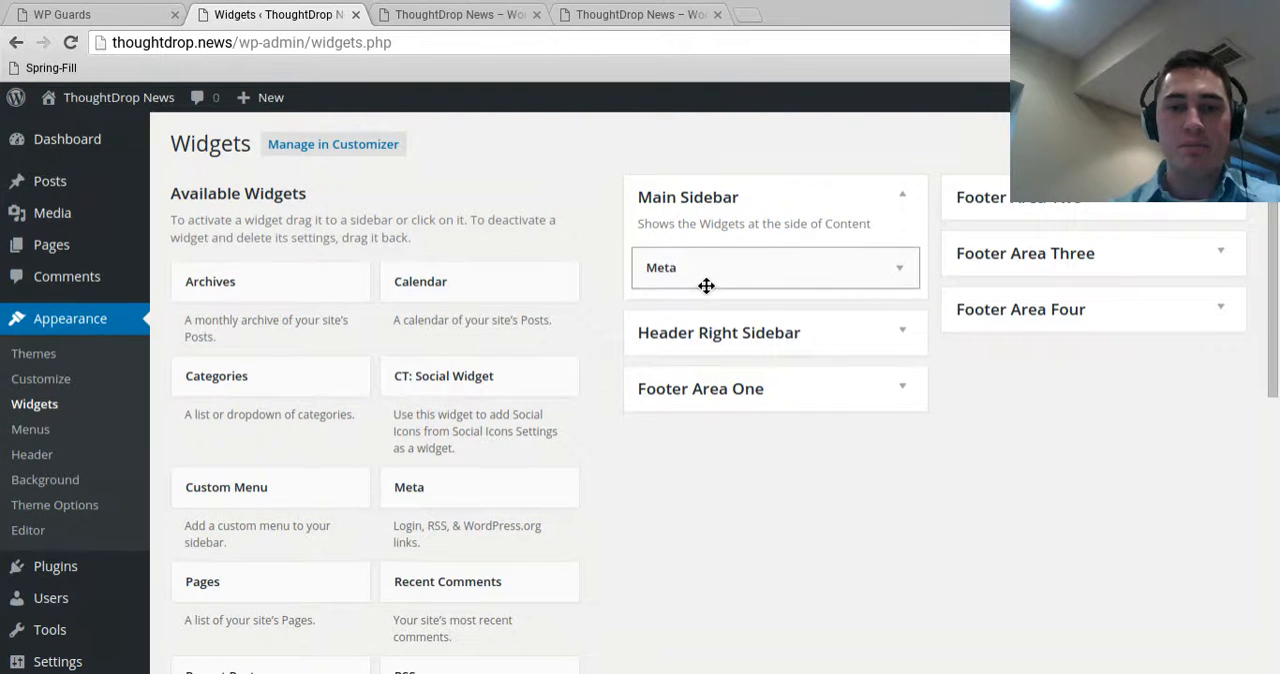
drag(706, 286, 617, 243)
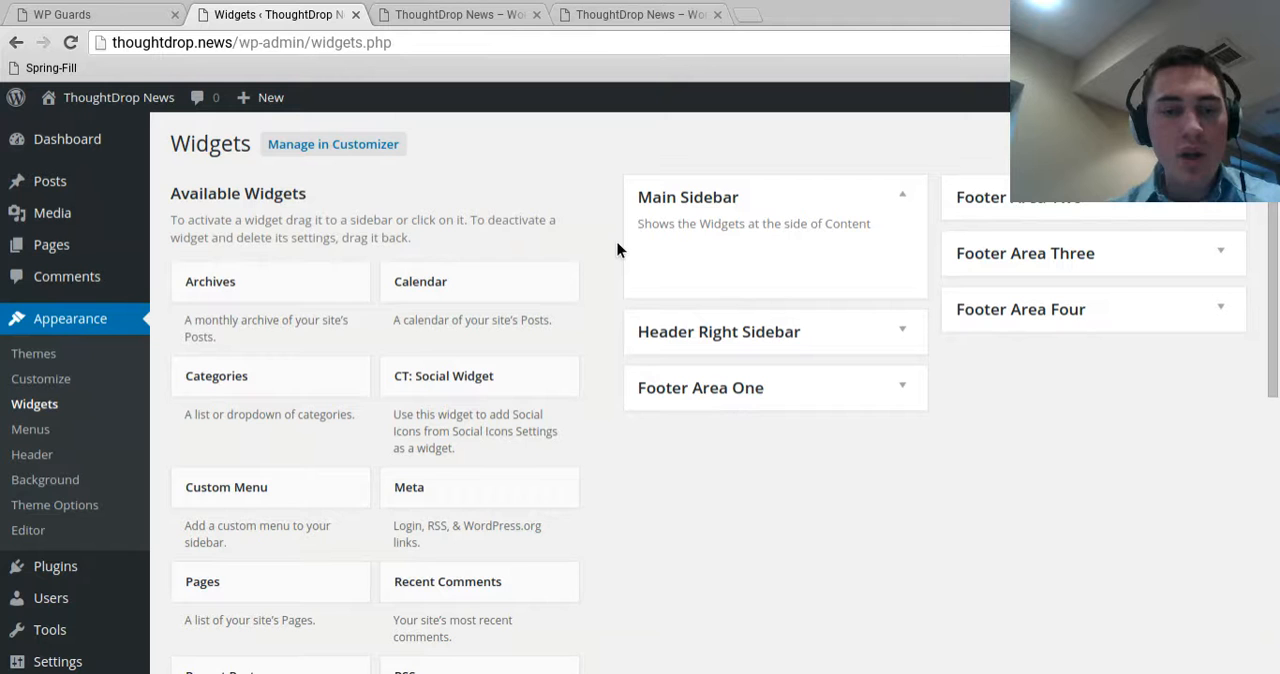
Add a Text widget to the Main Sidebar with the title "Welcome to ThoughtDrop!" and save it
scroll(244, 428, down, 4)
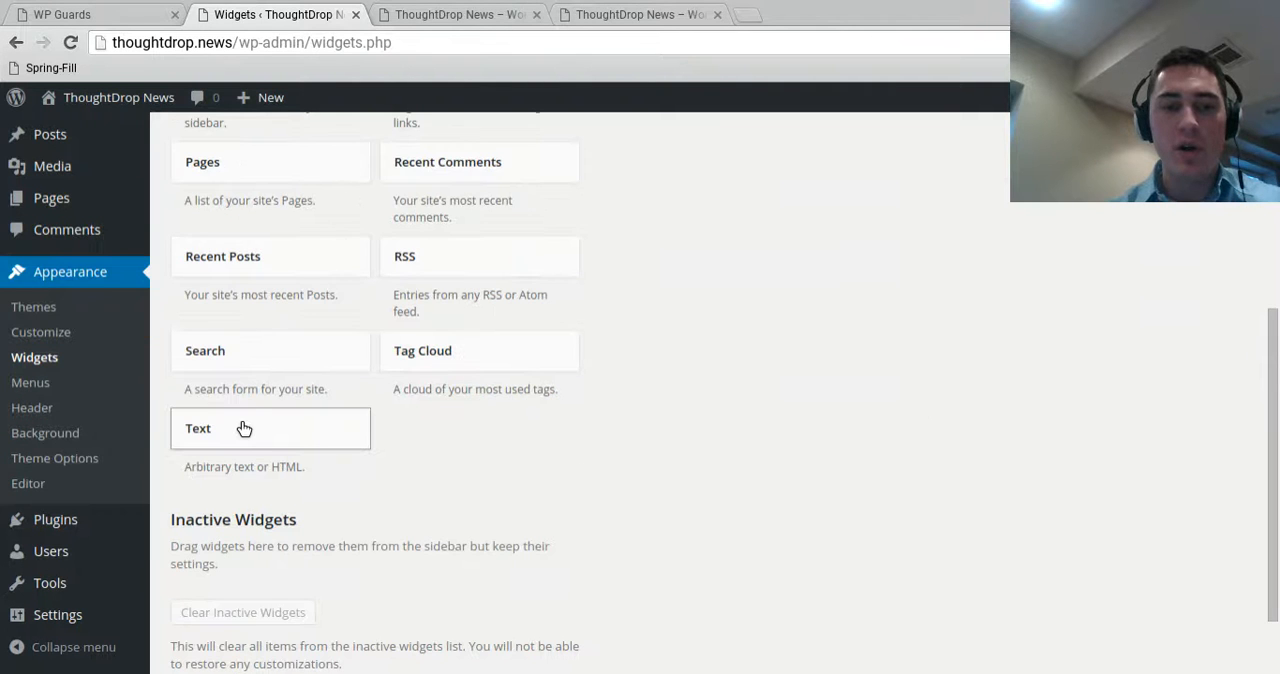
drag(244, 428, 653, 337)
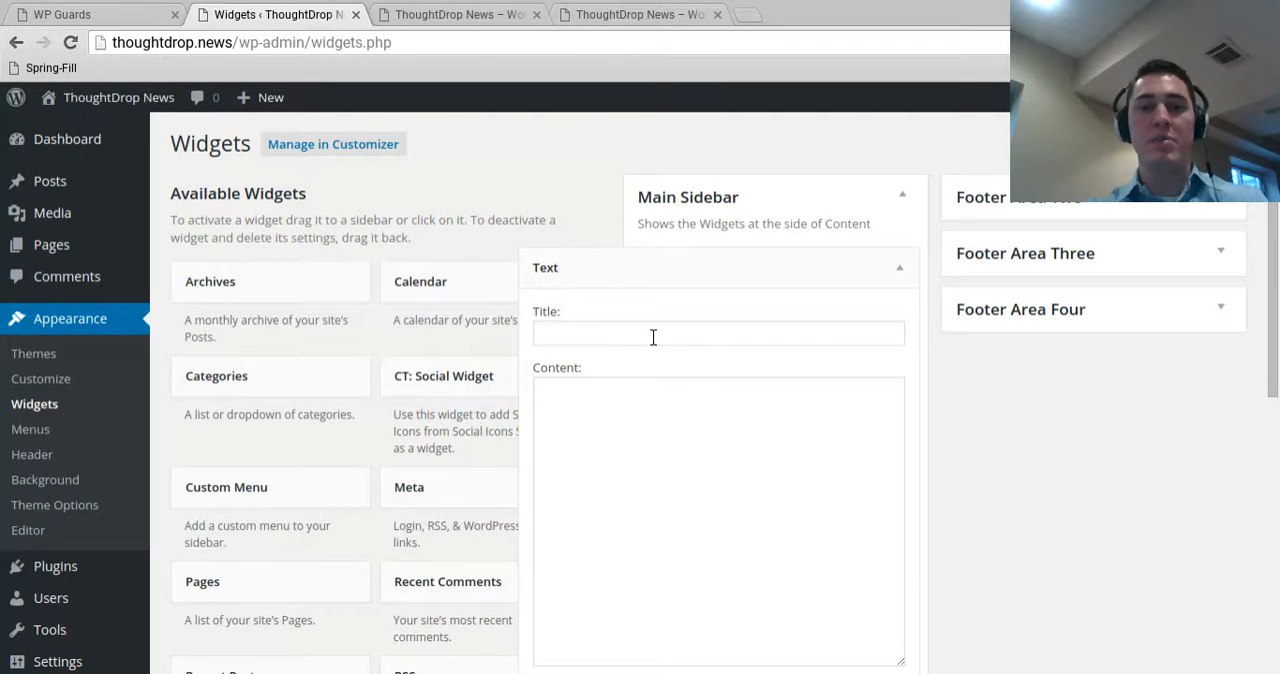
scroll(653, 337, down, 5)
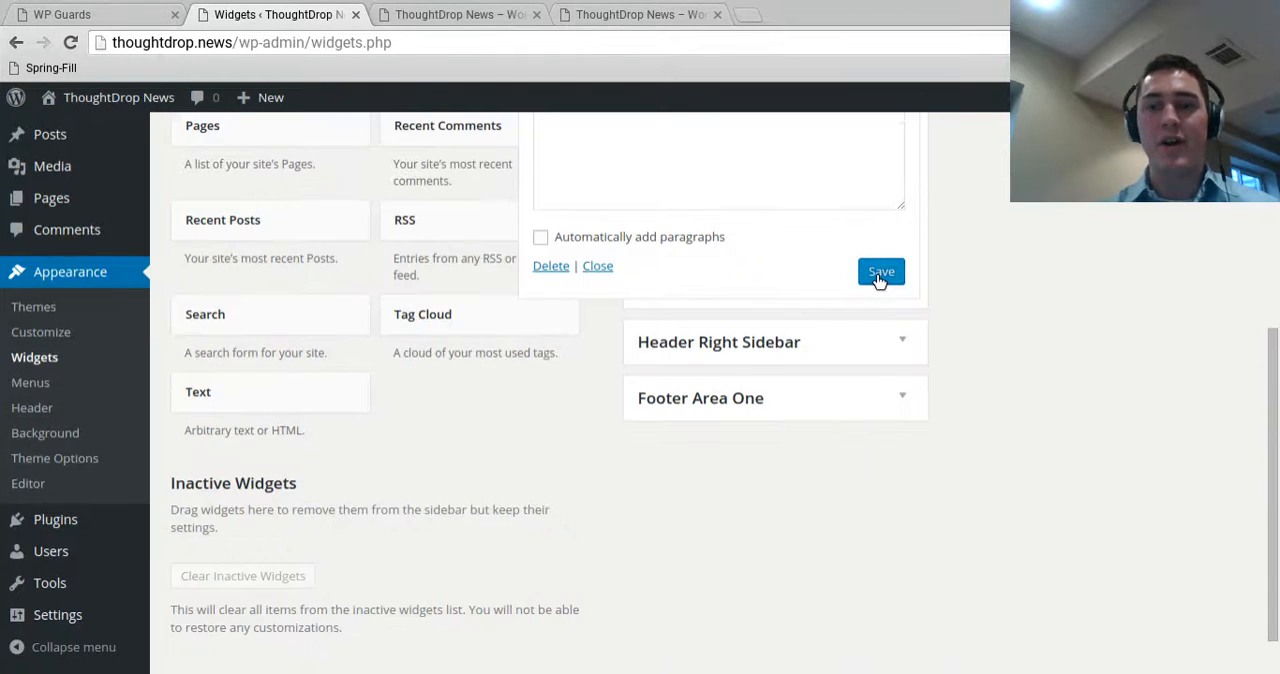
Reload the live site and review the home page's header, slider, About ThoughtDrop section and sidebar widget
click(640, 15)
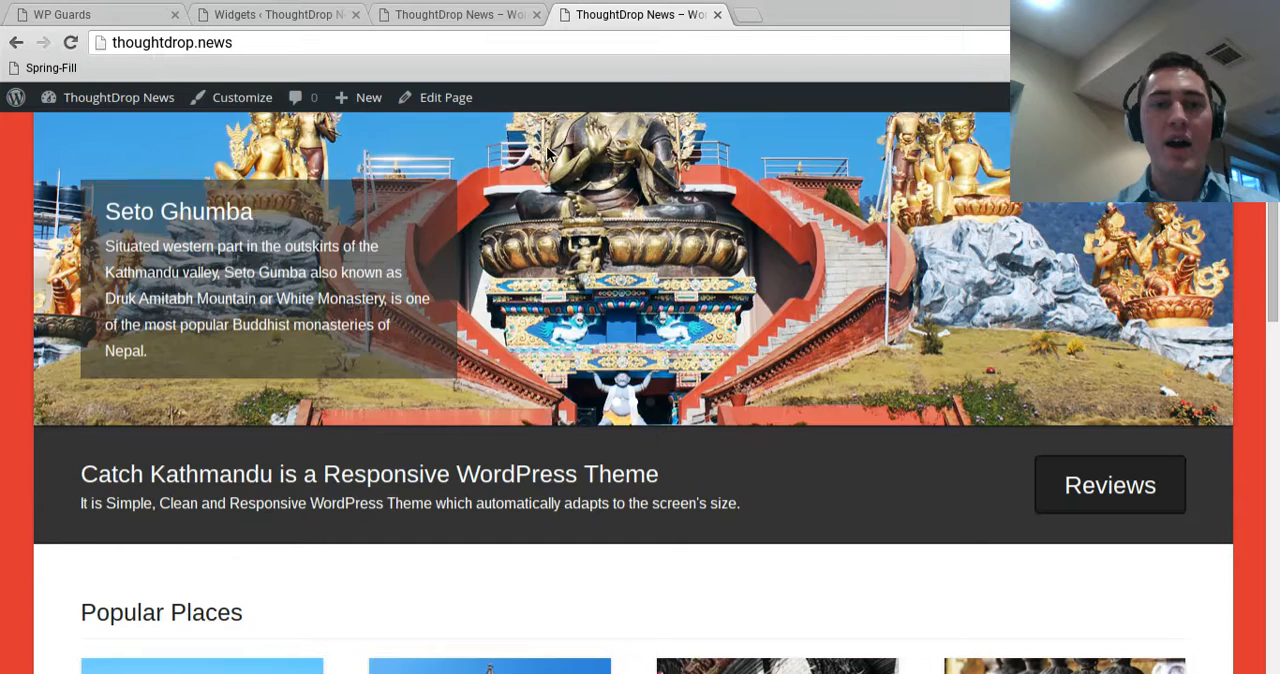
click(70, 43)
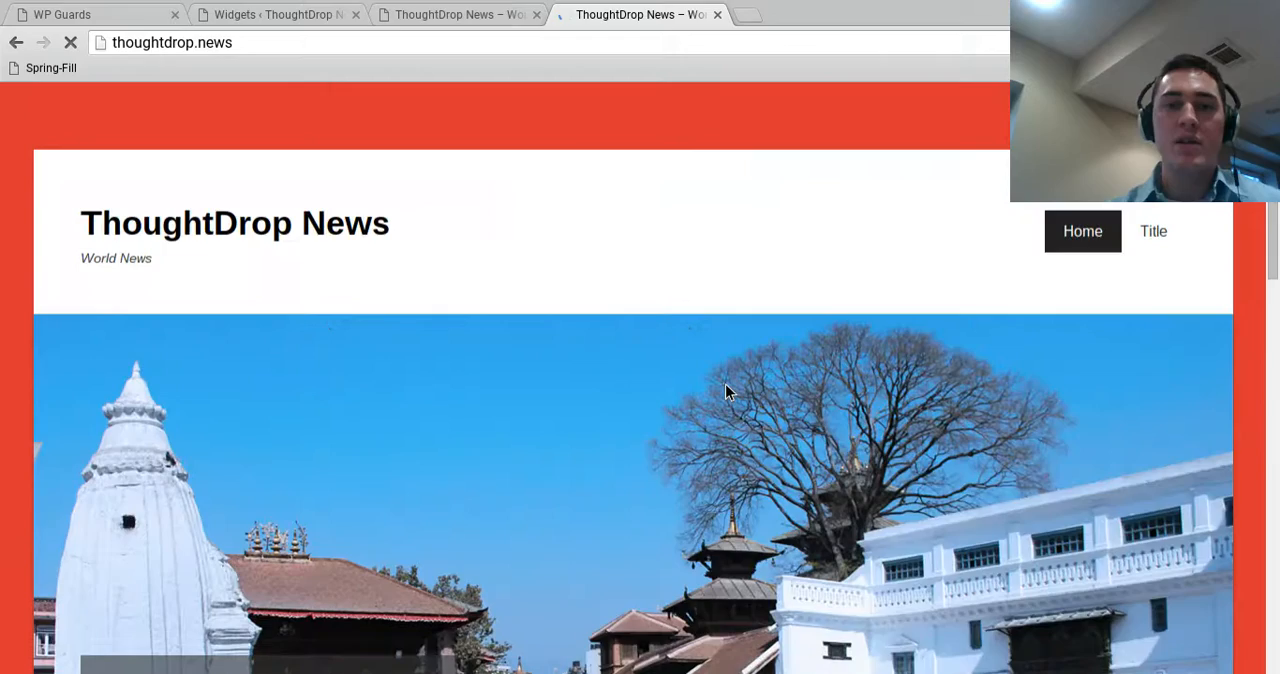
scroll(557, 340, down, 10)
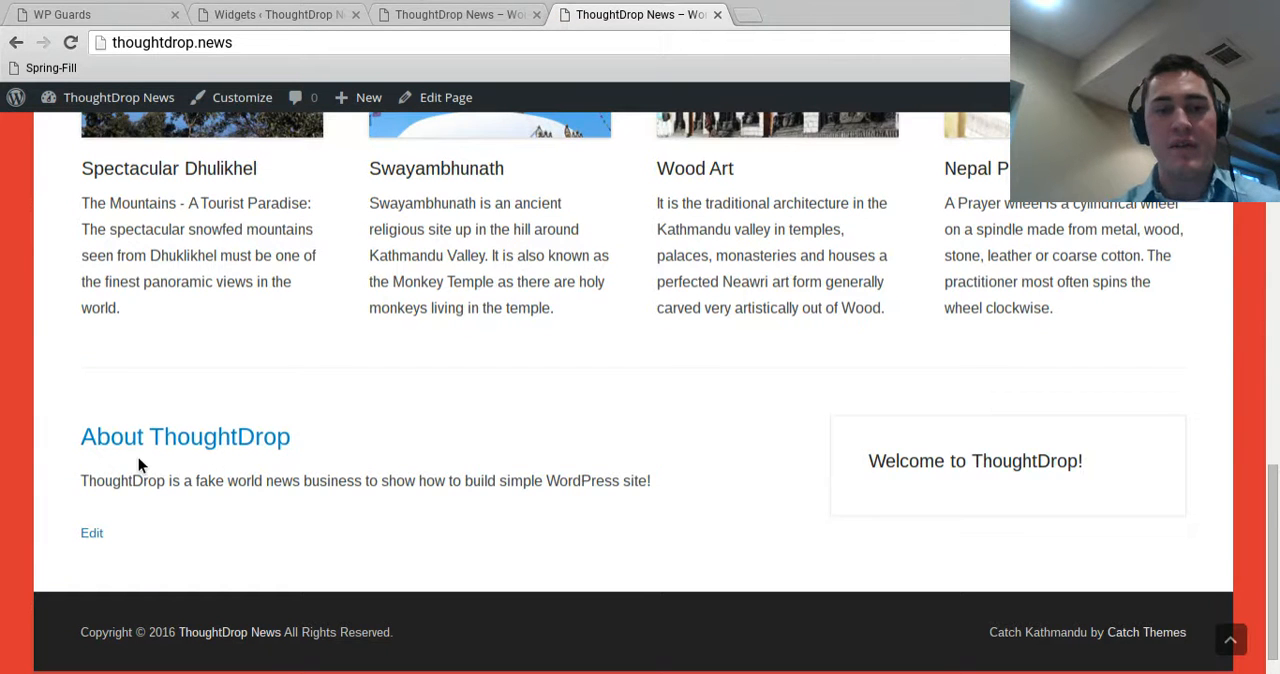
scroll(515, 613, up, 10)
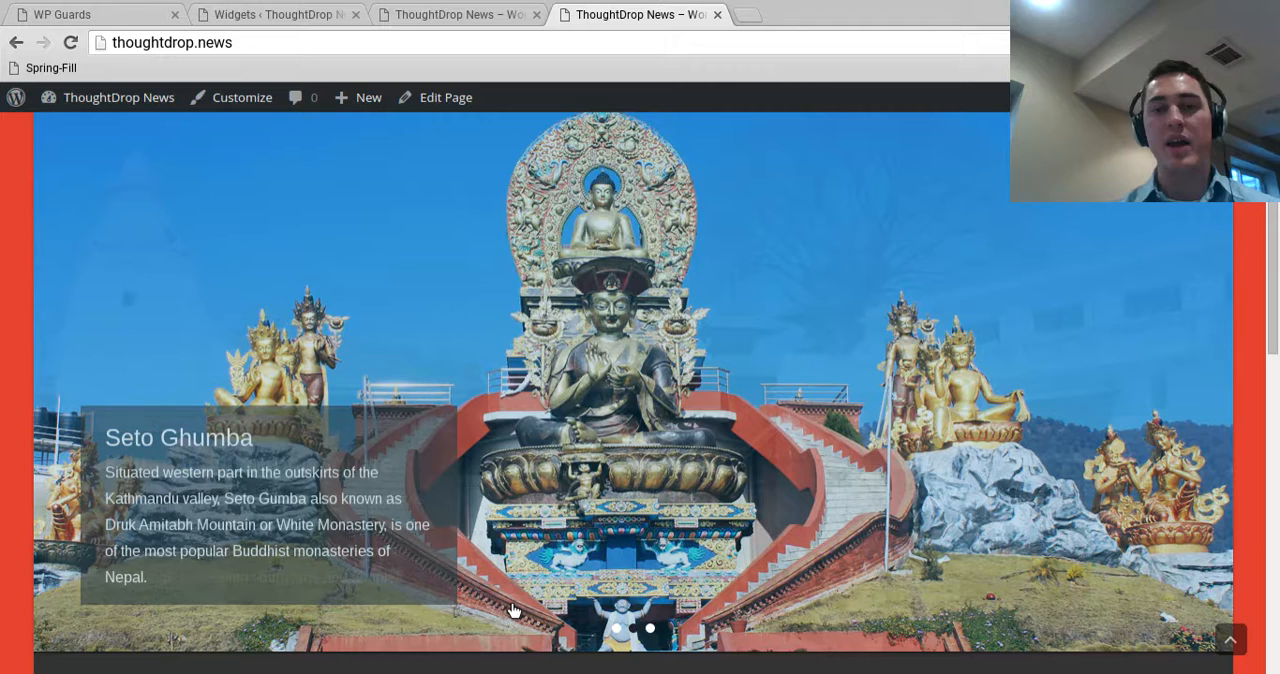
scroll(954, 302, up, 2)
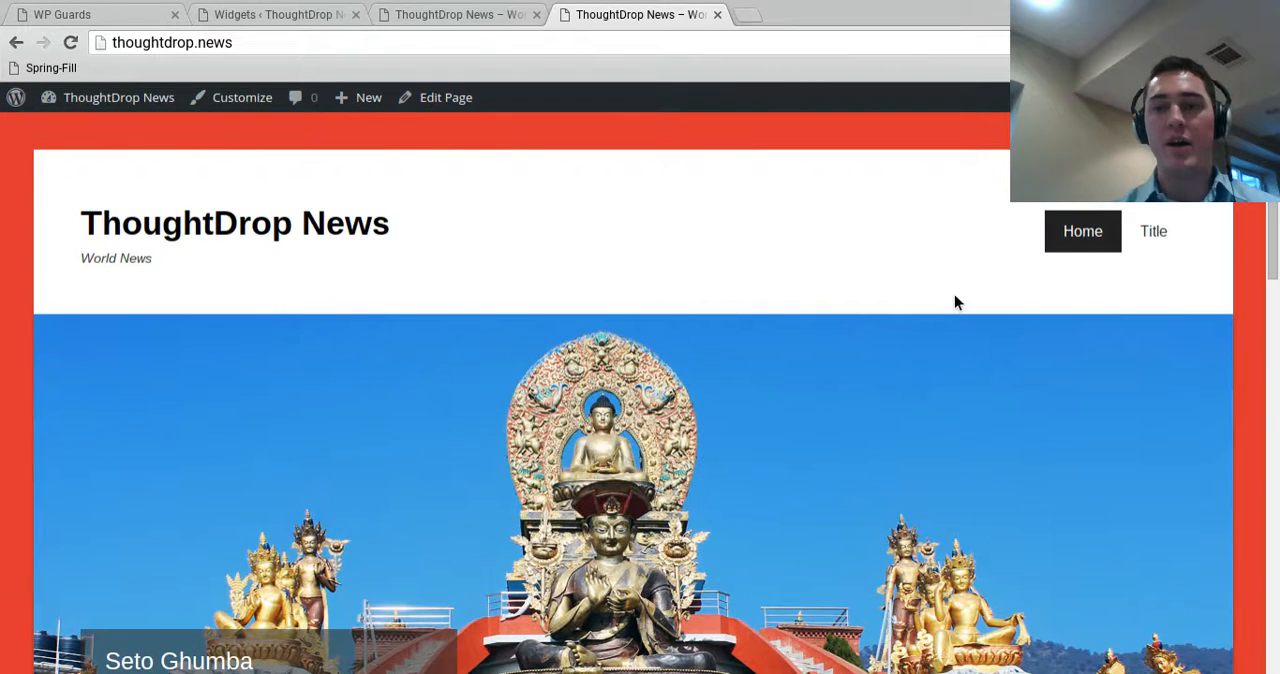
scroll(954, 302, down, 10)
scroll(1020, 477, up, 10)
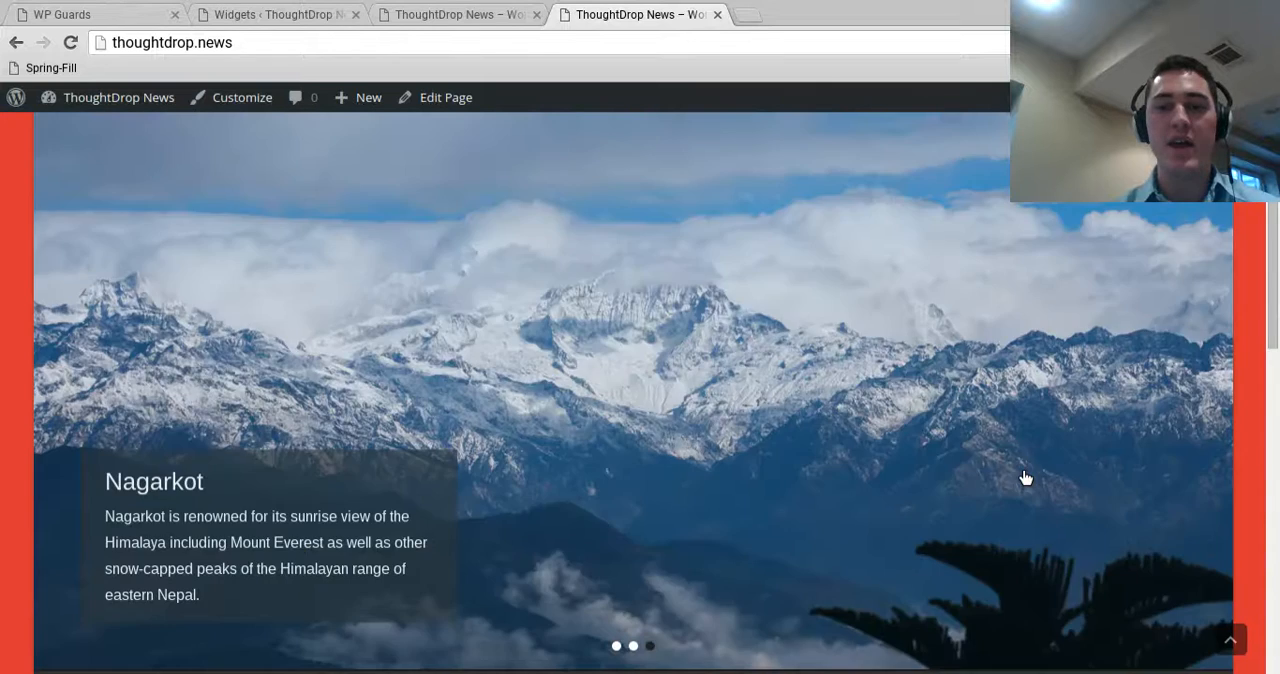
scroll(1151, 260, up, 2)
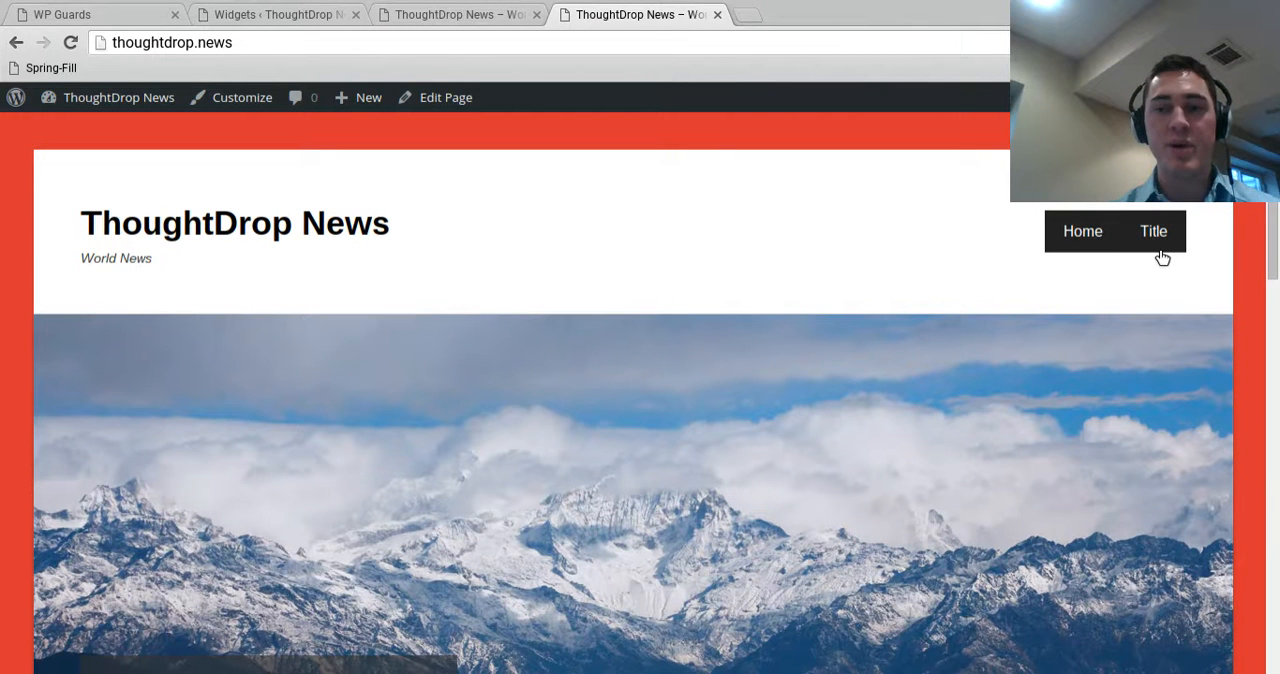
Open the posts page named Title from the list of pages, retitle it "News" and preview the changes
click(505, 12)
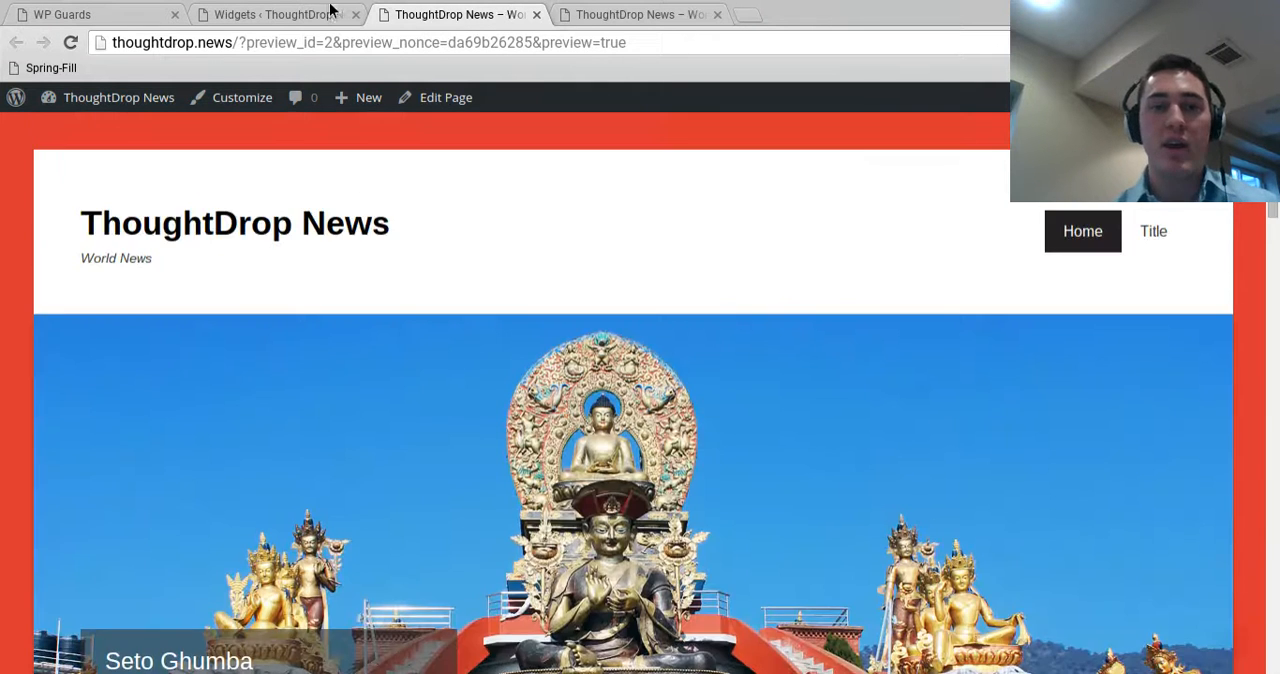
click(318, 12)
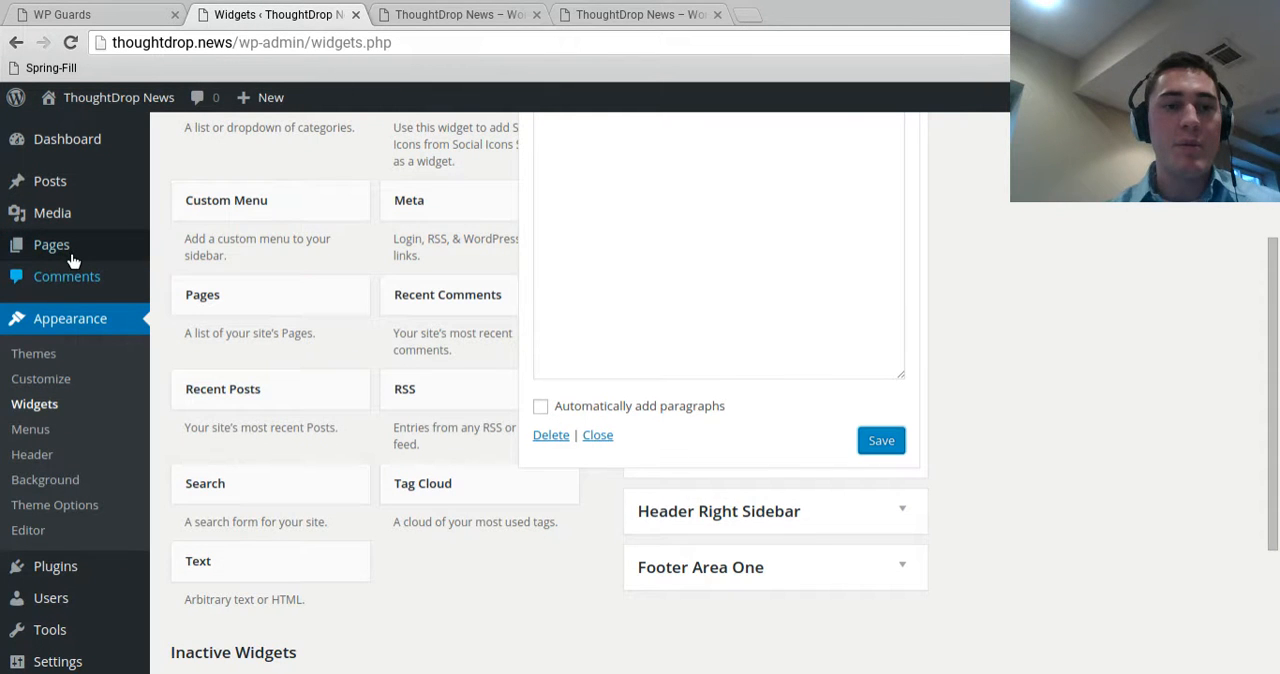
mouse_move(72, 255)
click(207, 252)
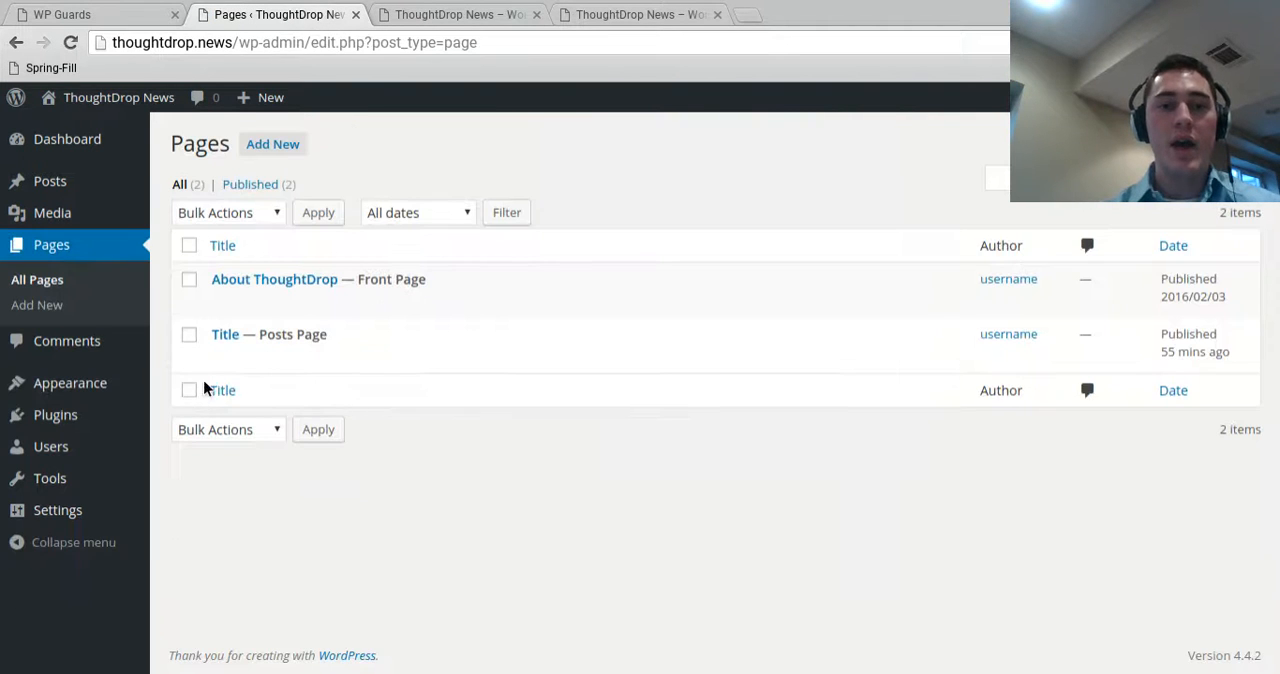
click(222, 357)
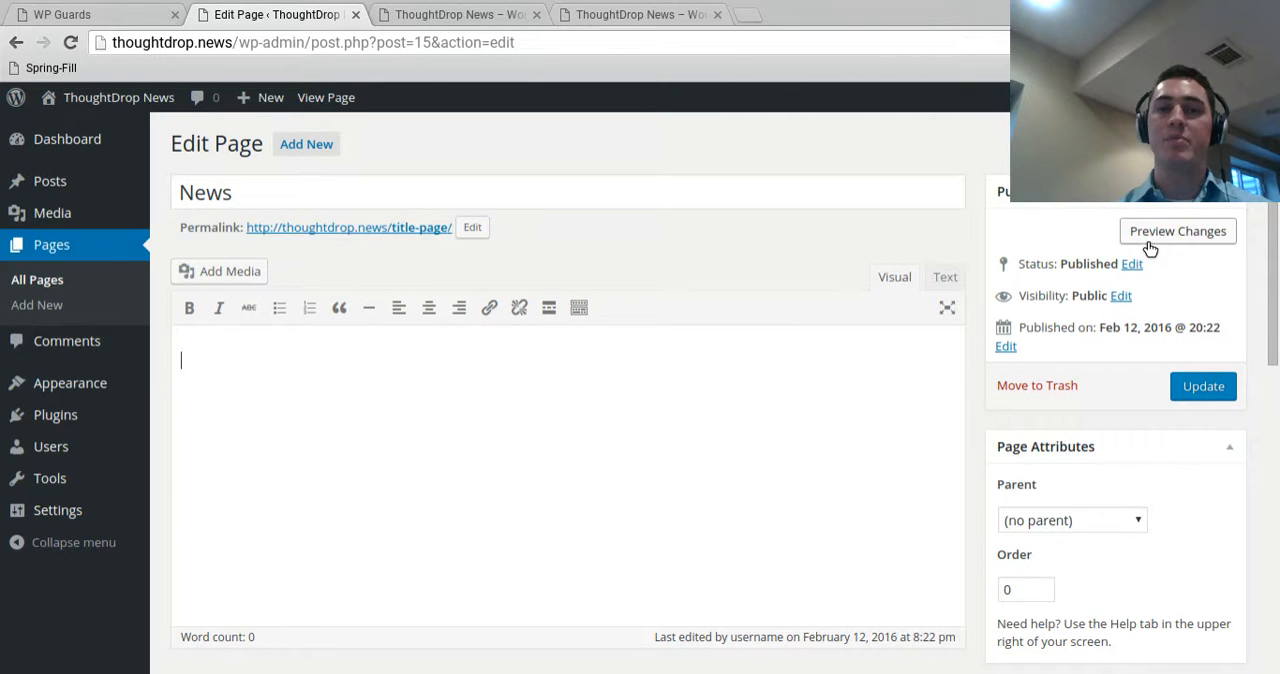
click(1150, 240)
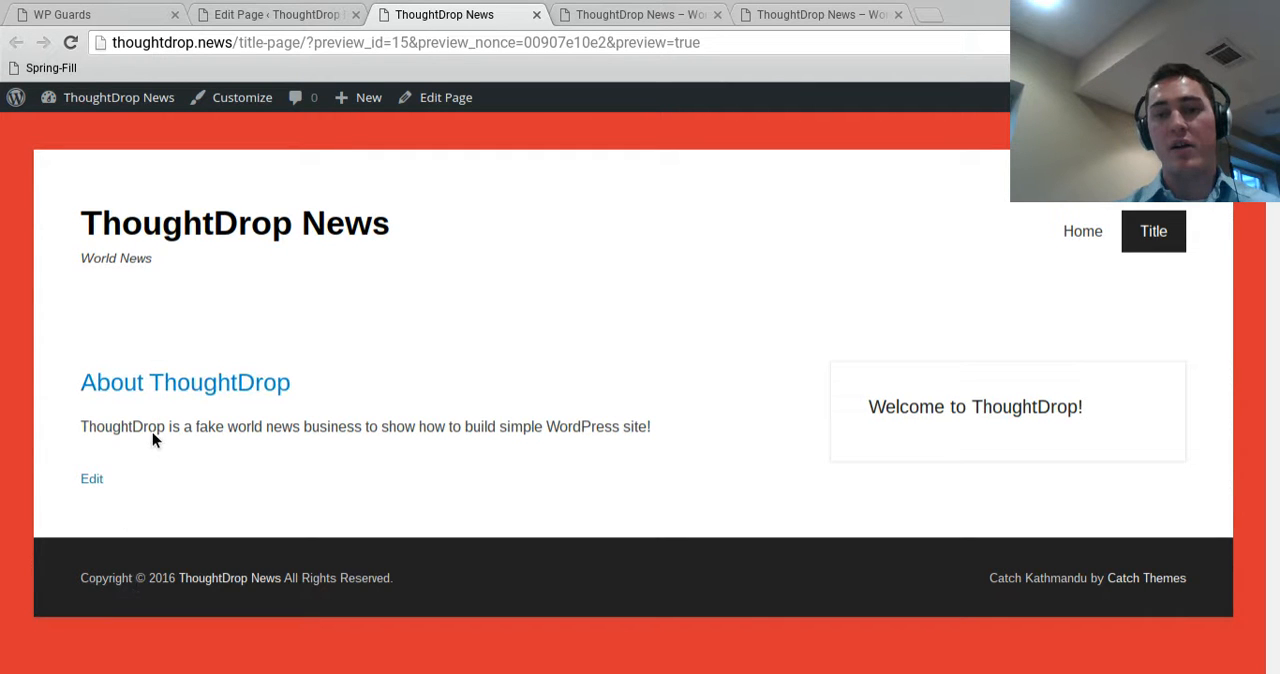
Update the retitled News page in the page editor and reload the live site's home page
click(296, 12)
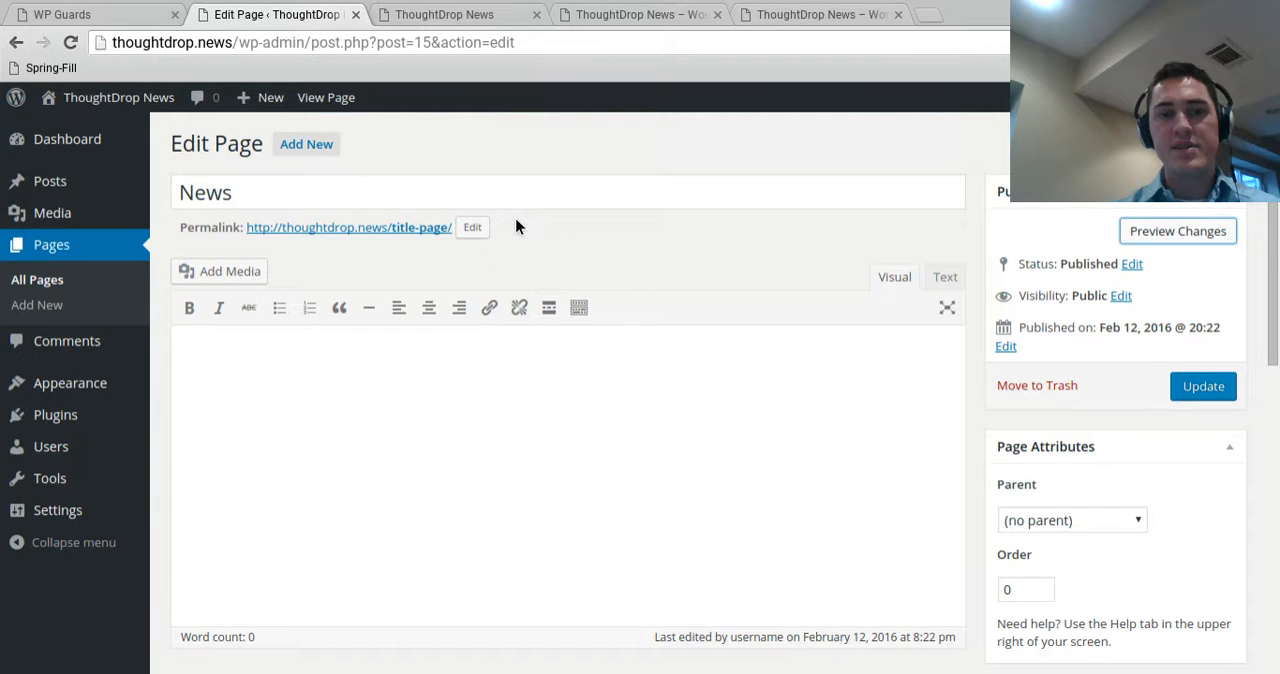
click(1185, 386)
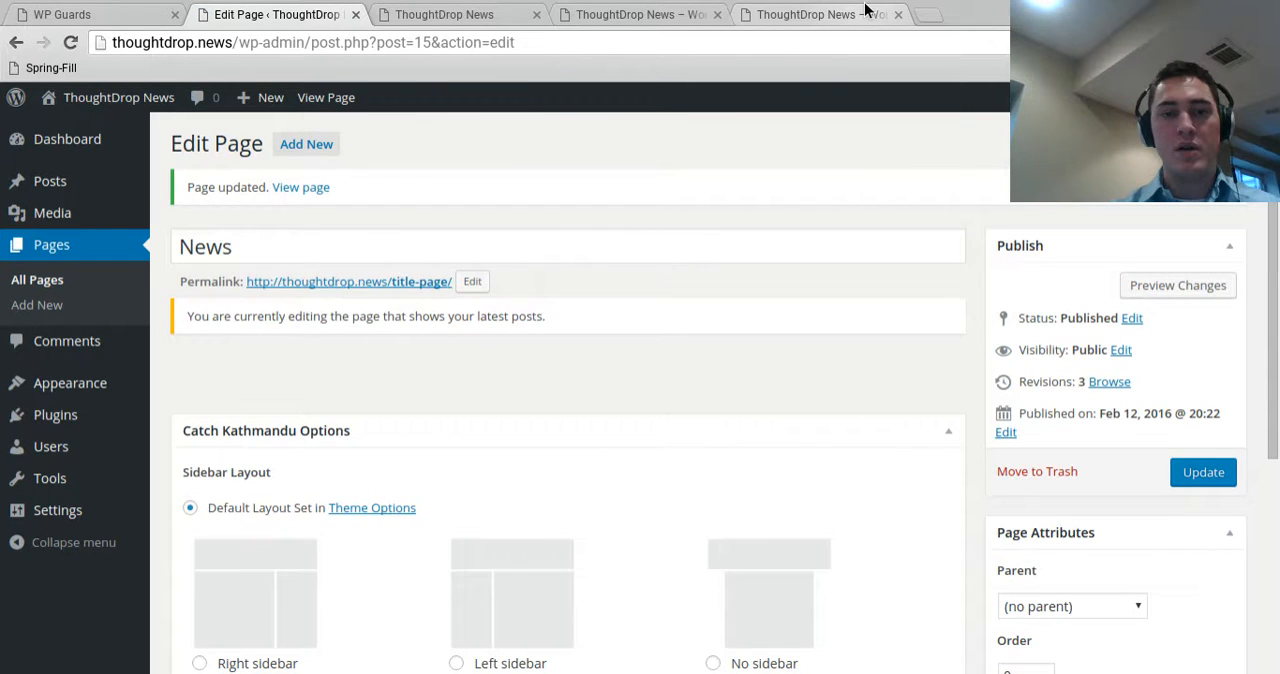
click(866, 12)
click(69, 44)
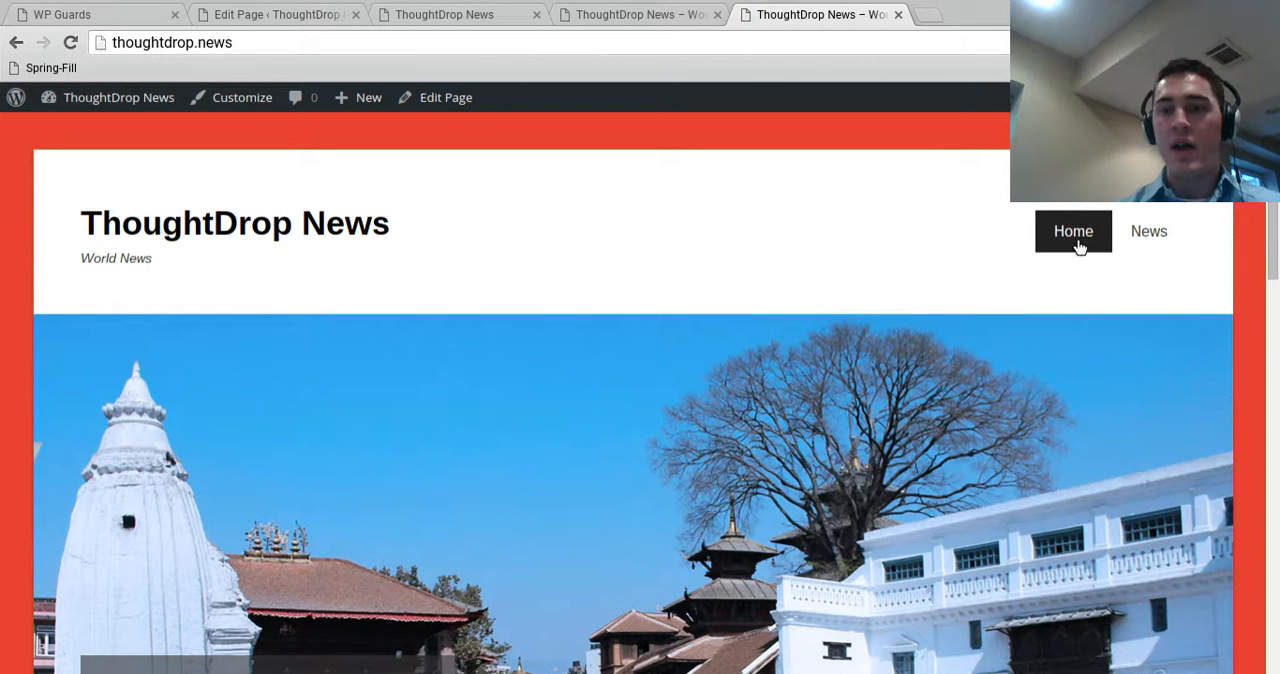
Open the News page on the live site and look through its listed posts
click(1140, 245)
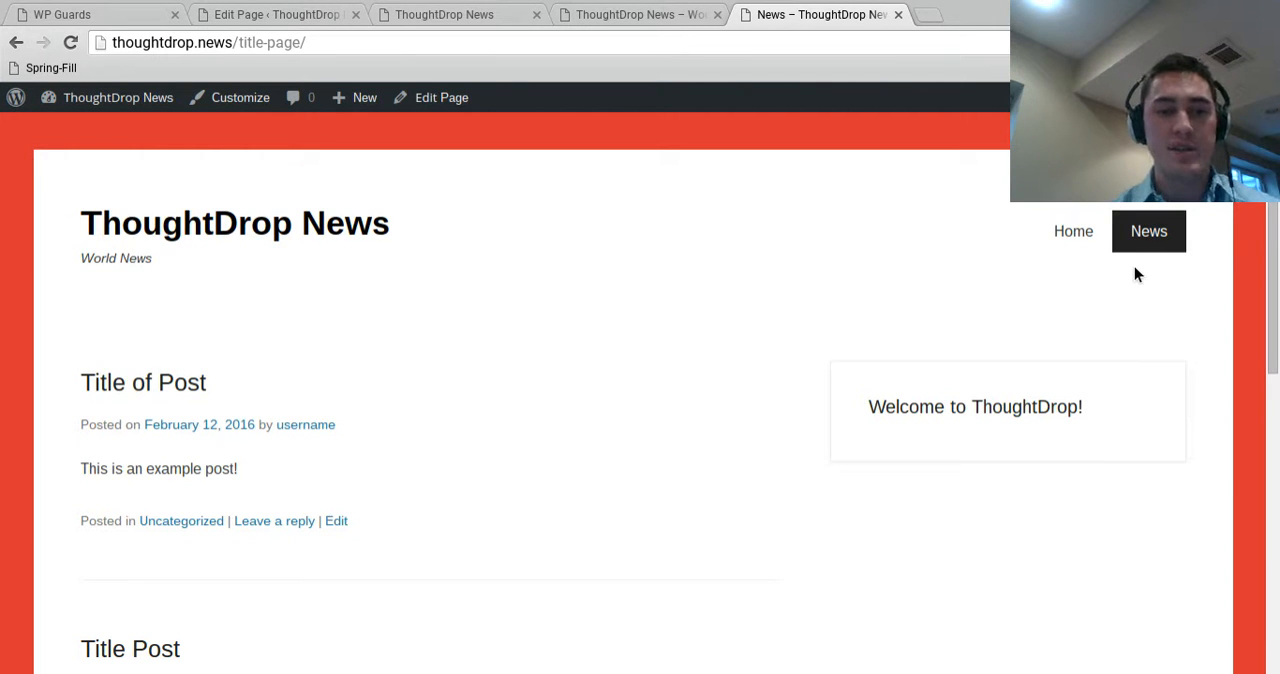
scroll(326, 483, down, 4)
scroll(300, 420, up, 4)
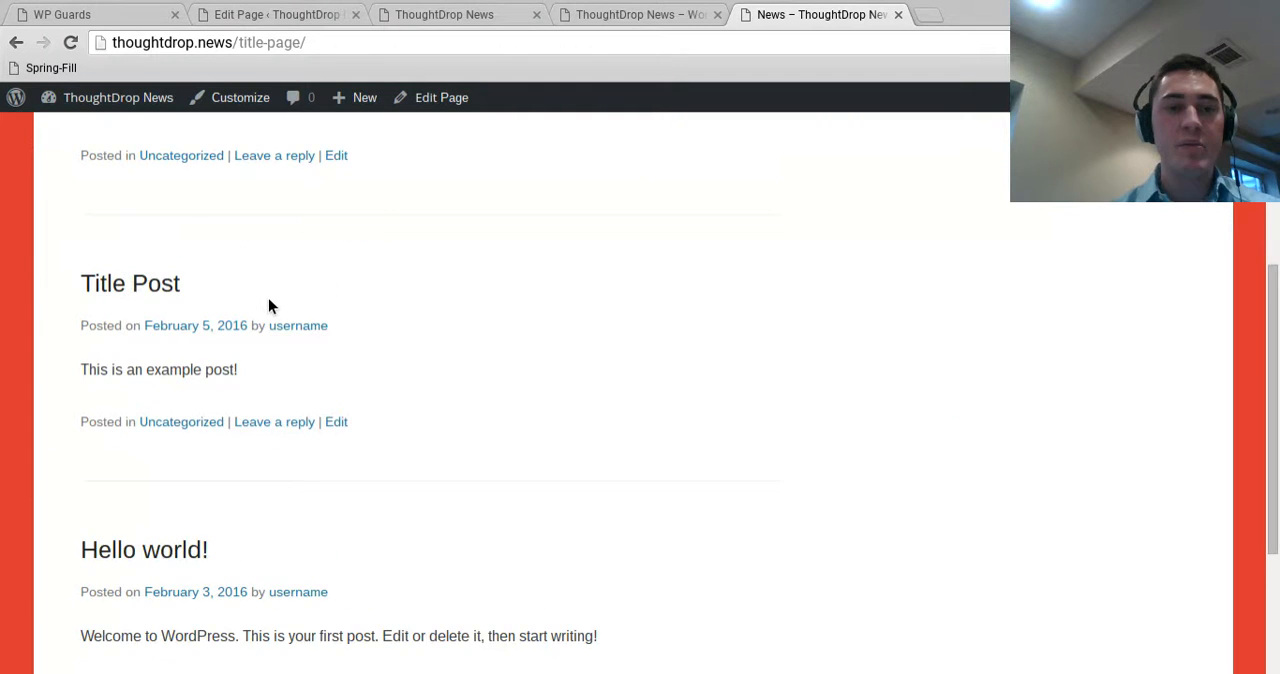
scroll(234, 463, down, 6)
scroll(246, 200, up, 4)
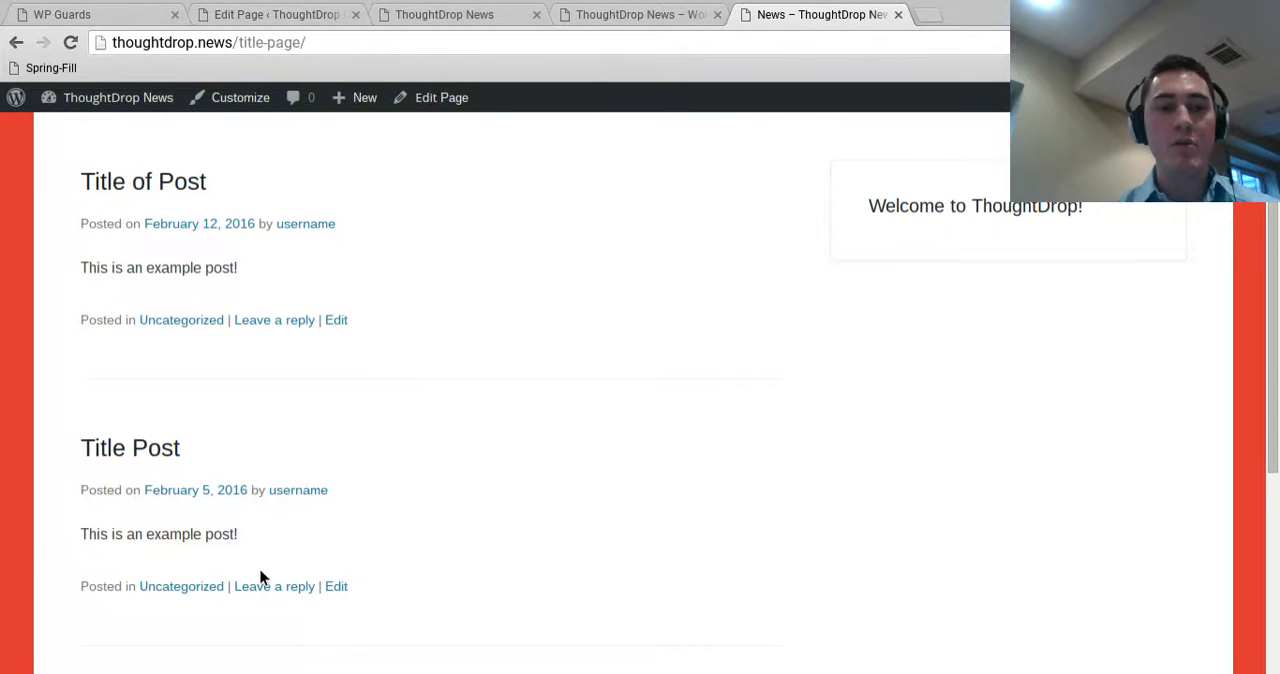
scroll(270, 523, down, 4)
scroll(321, 426, up, 10)
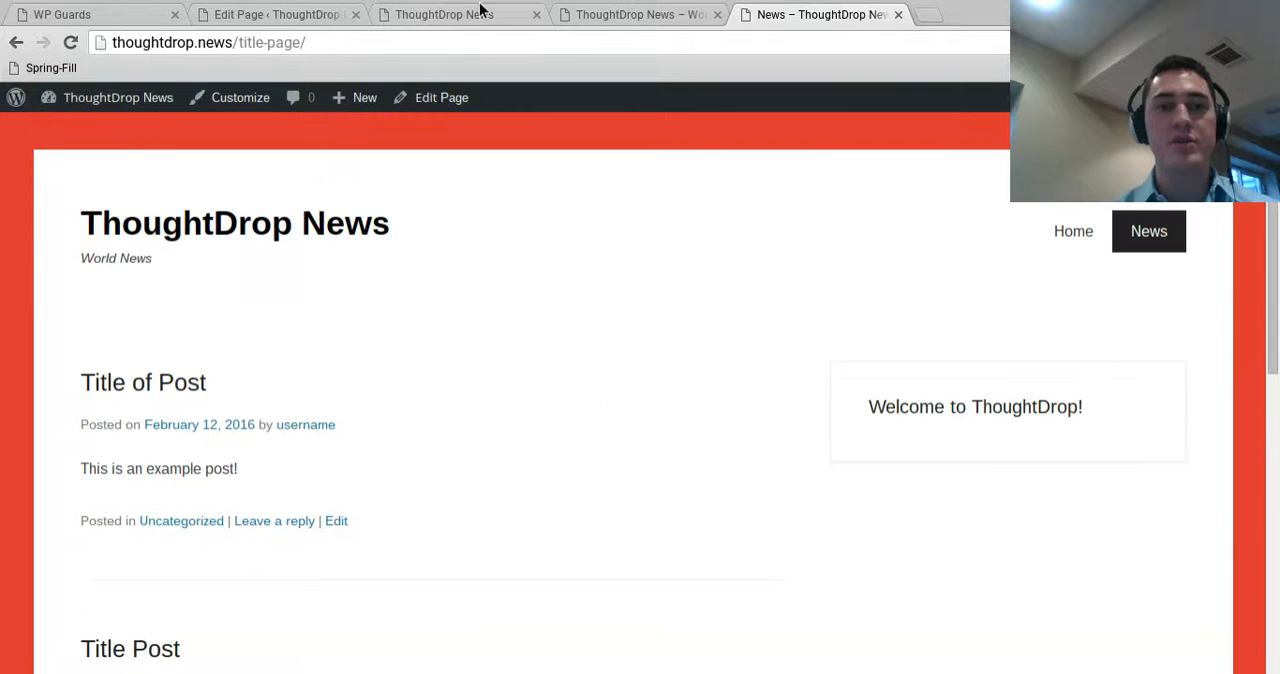
Open the list of all posts in the site admin and close the extra preview and home page tabs
click(470, 14)
click(292, 14)
mouse_move(30, 188)
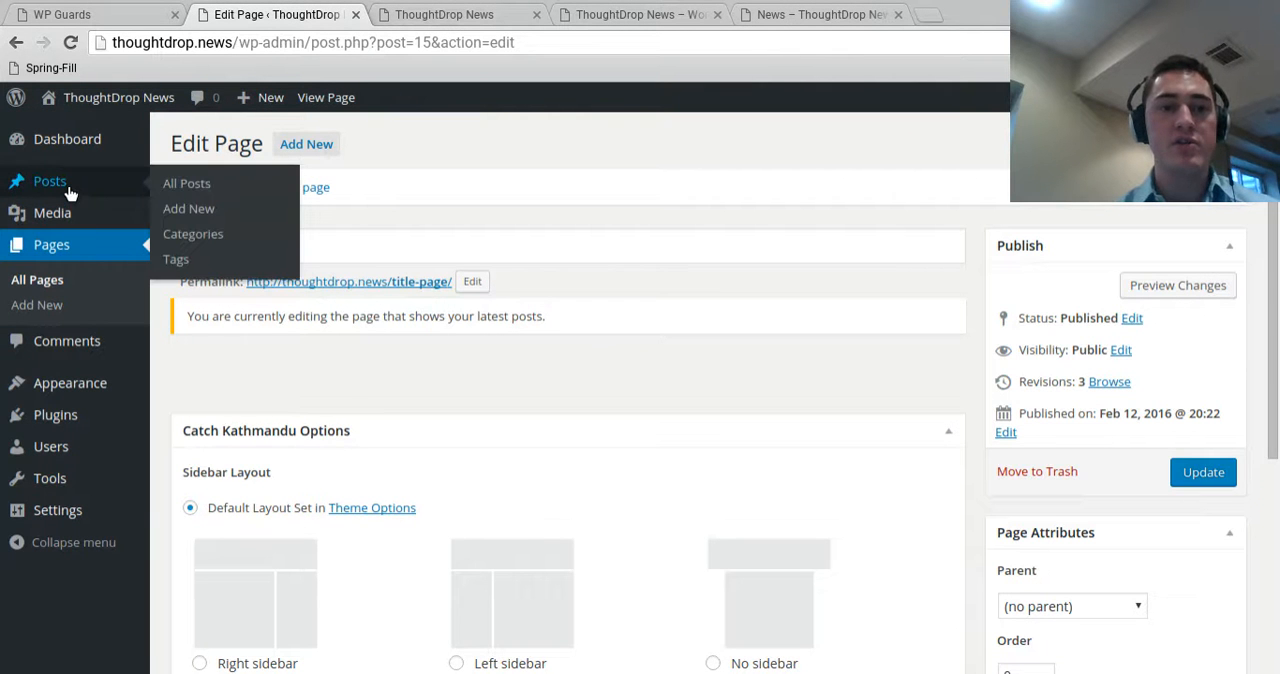
click(185, 185)
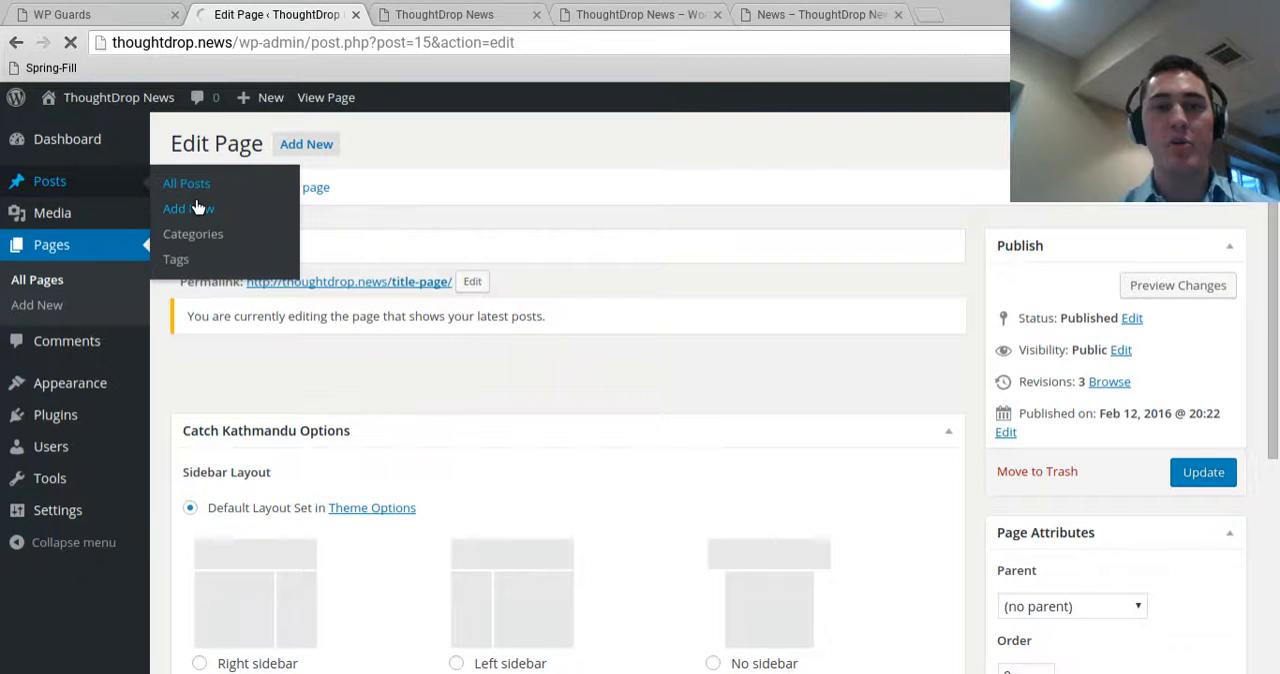
click(458, 12)
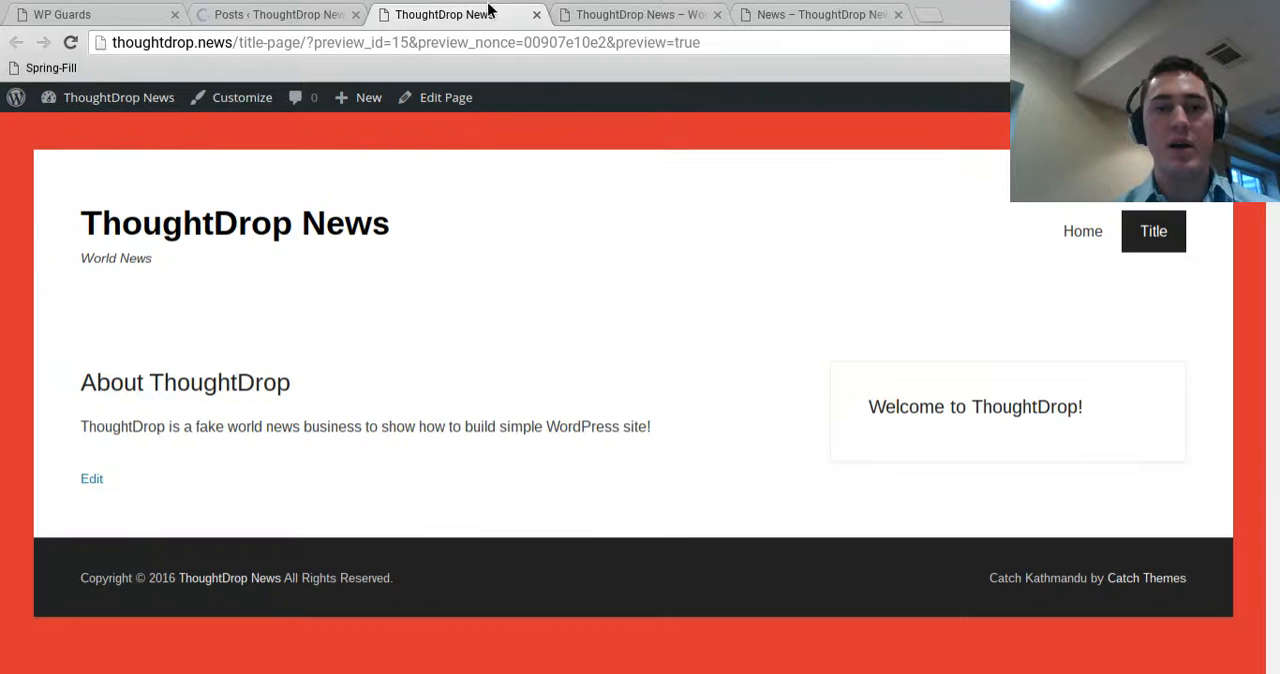
click(537, 16)
click(540, 16)
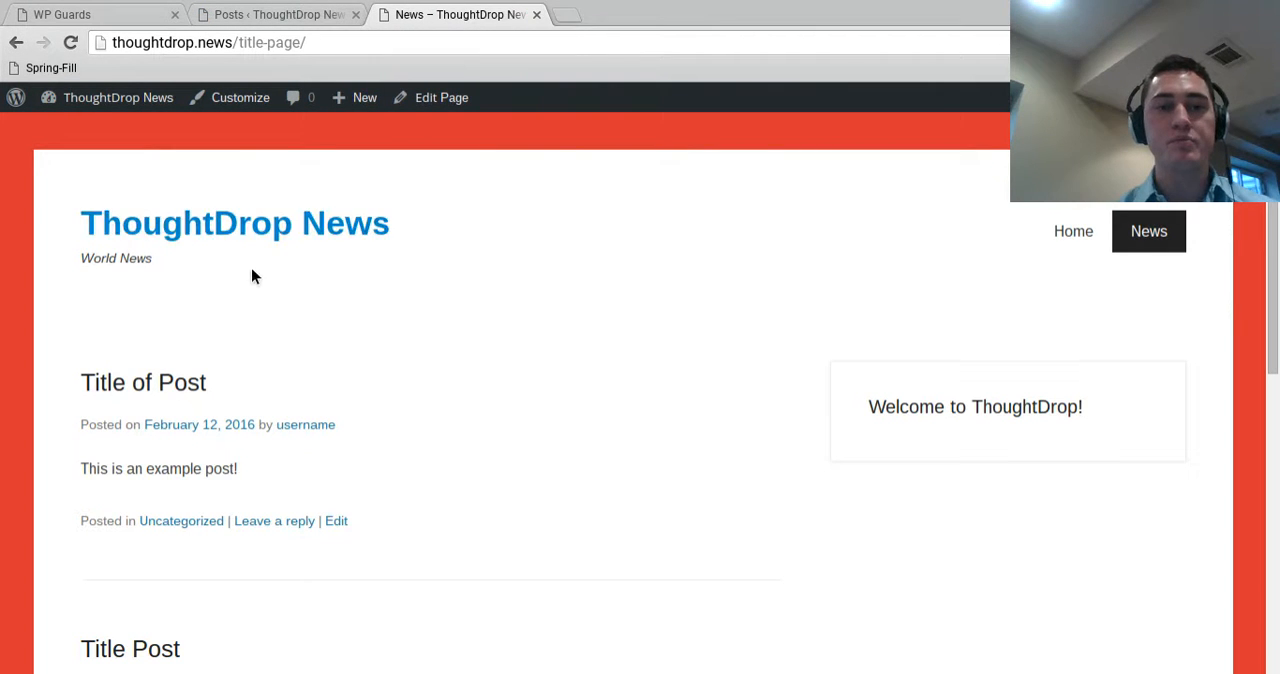
Move all existing posts to the Trash in bulk and reload the live News page to check the result
click(286, 13)
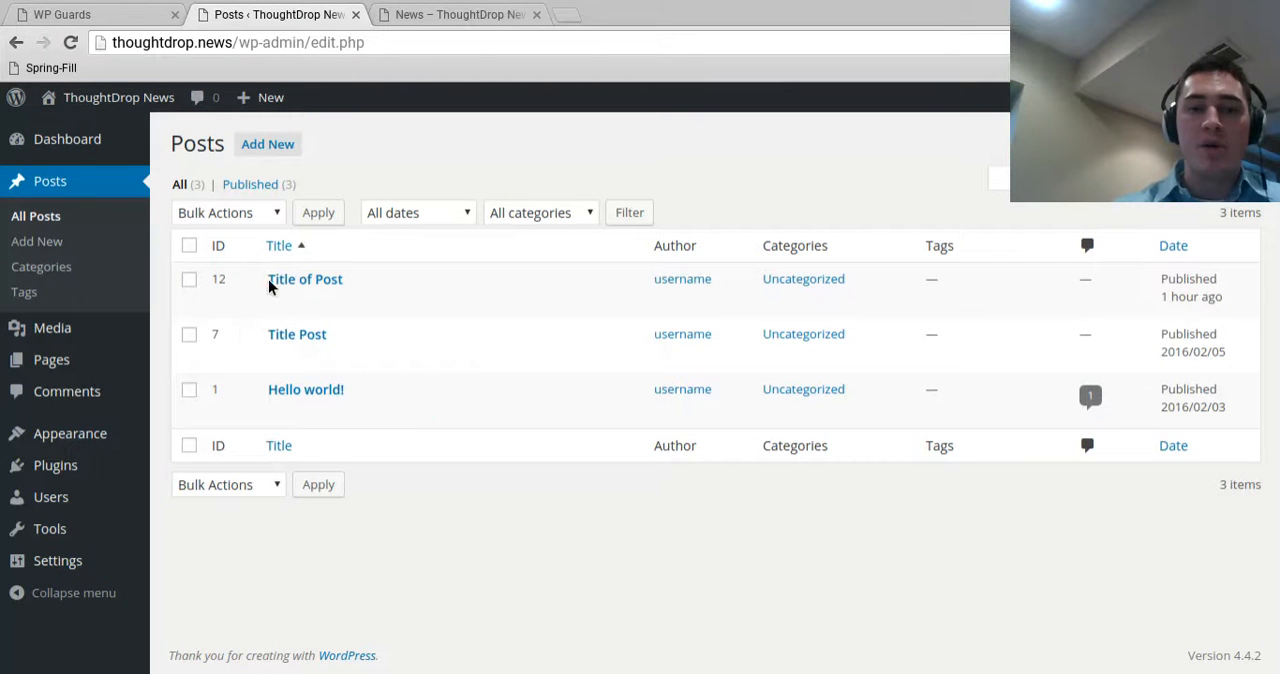
click(191, 245)
click(220, 212)
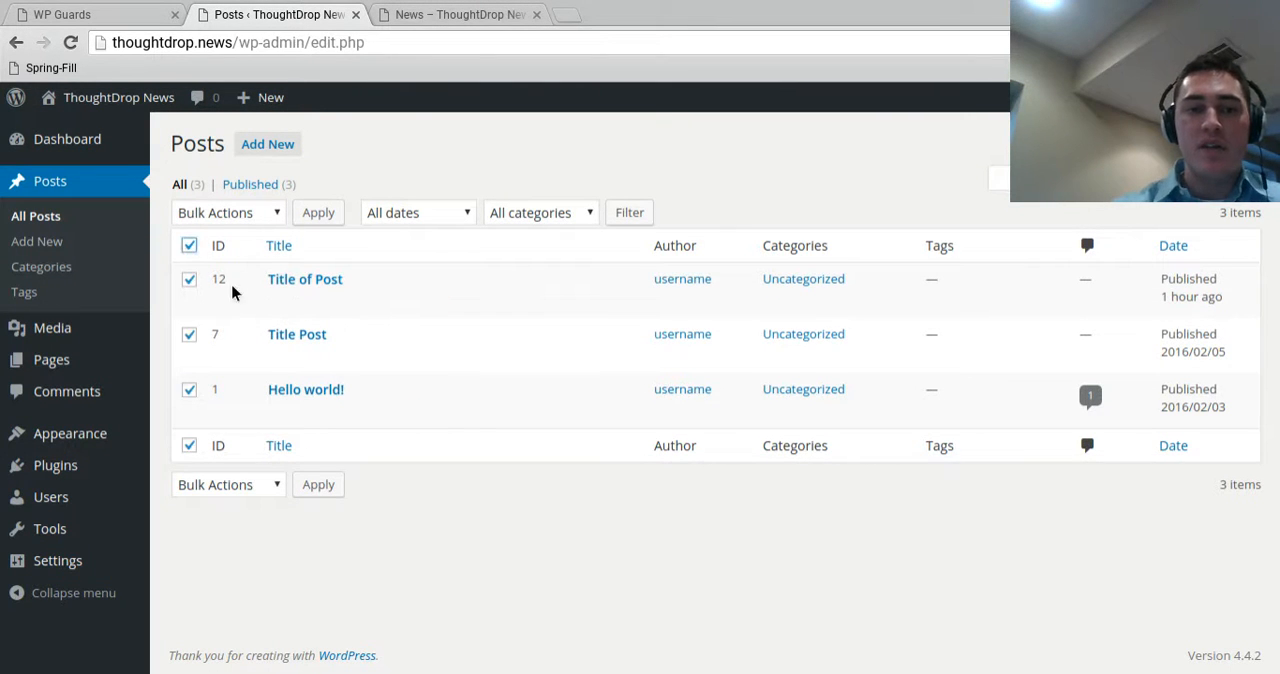
click(240, 285)
click(316, 213)
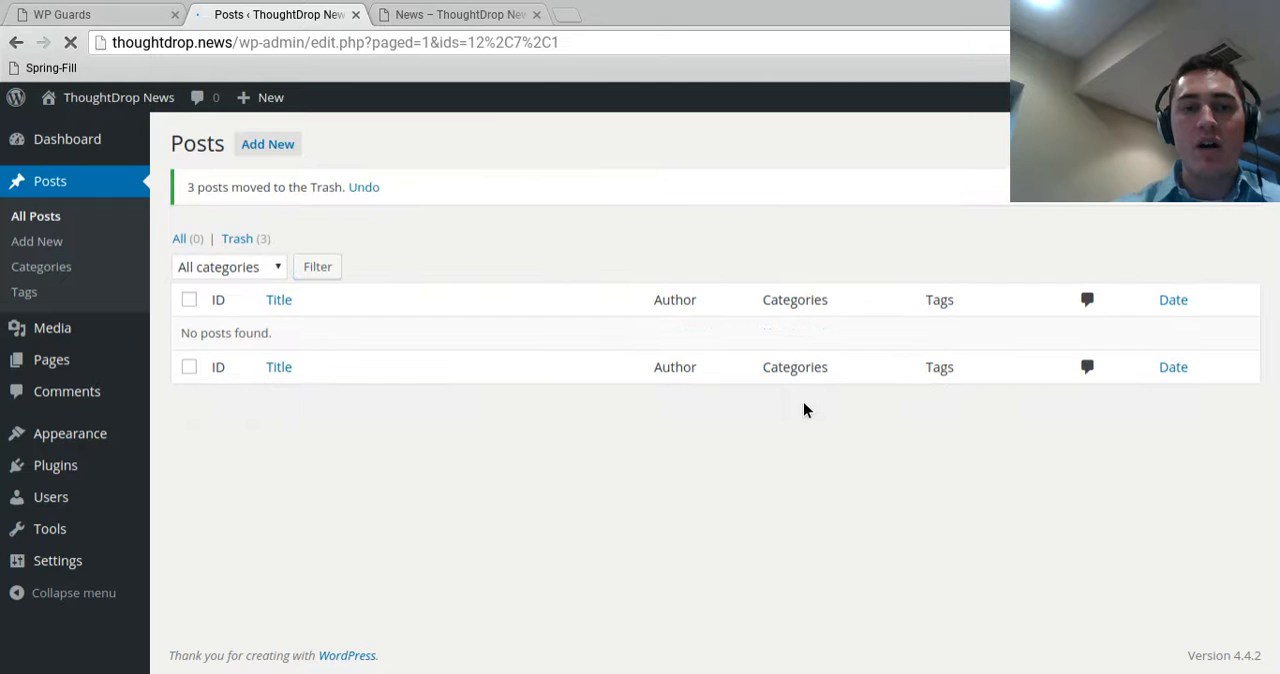
click(510, 14)
click(70, 42)
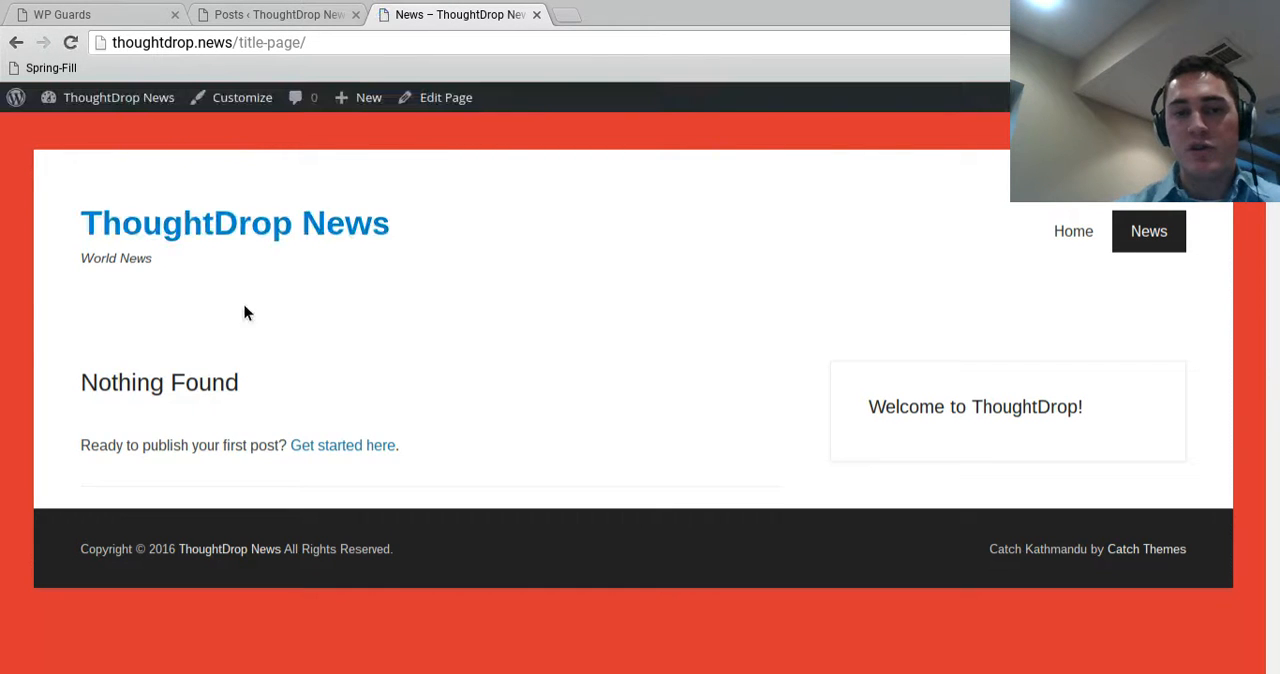
Start a new post in the site admin and title it "News Post 1"
click(285, 15)
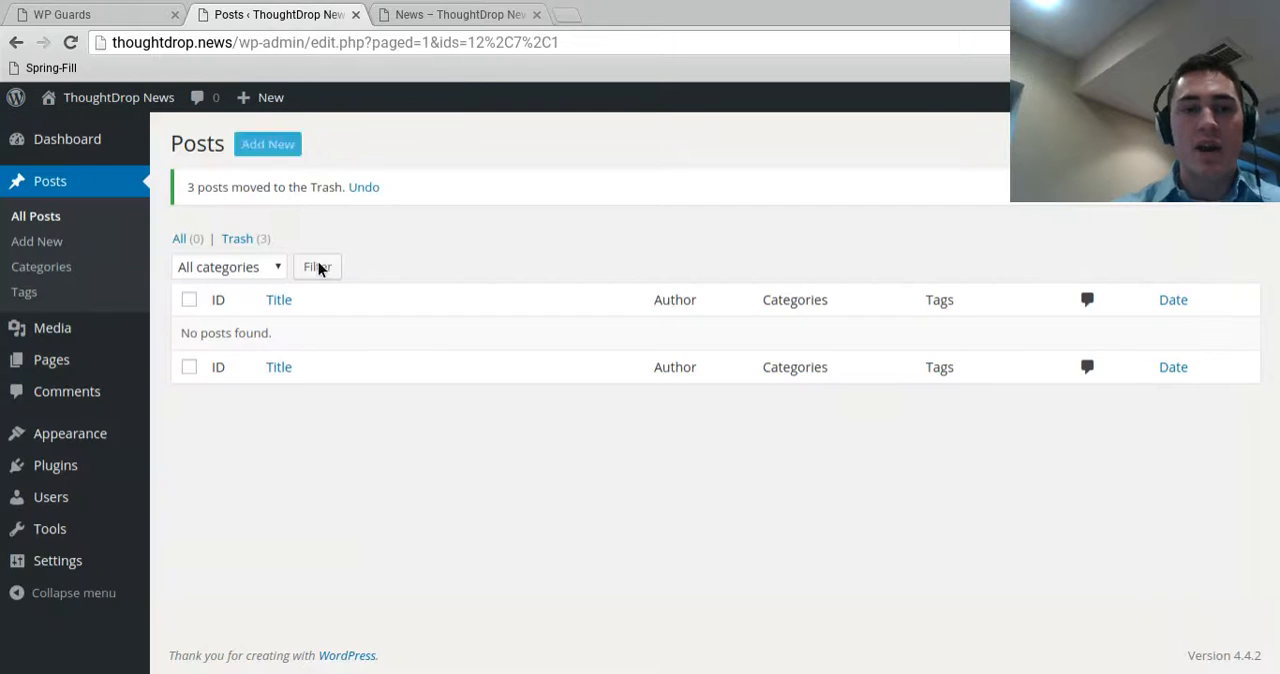
click(267, 146)
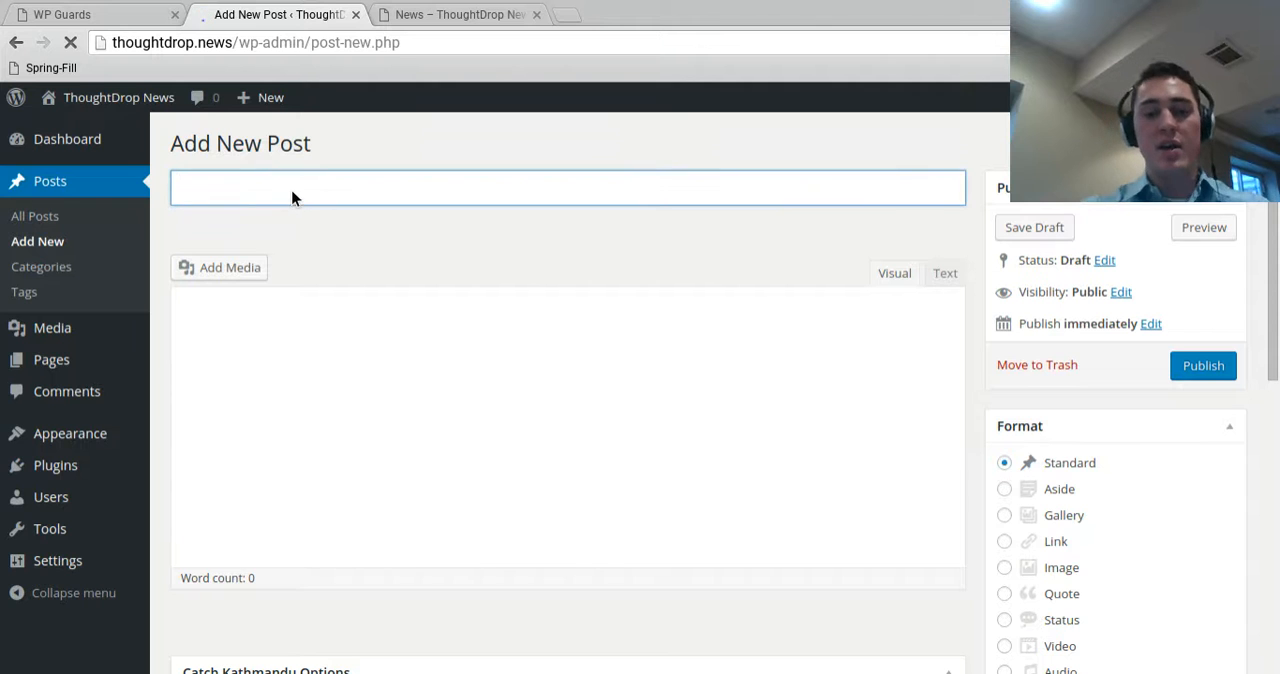
text(New)
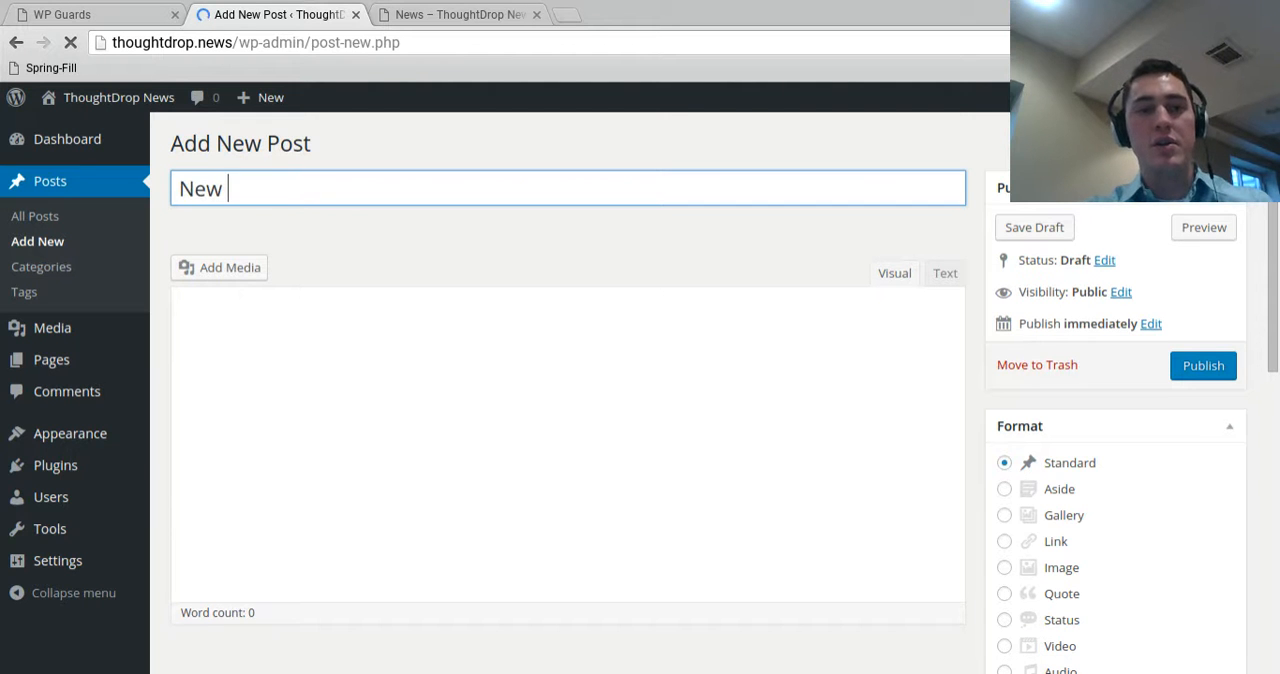
key(BackSpace)
text(s)
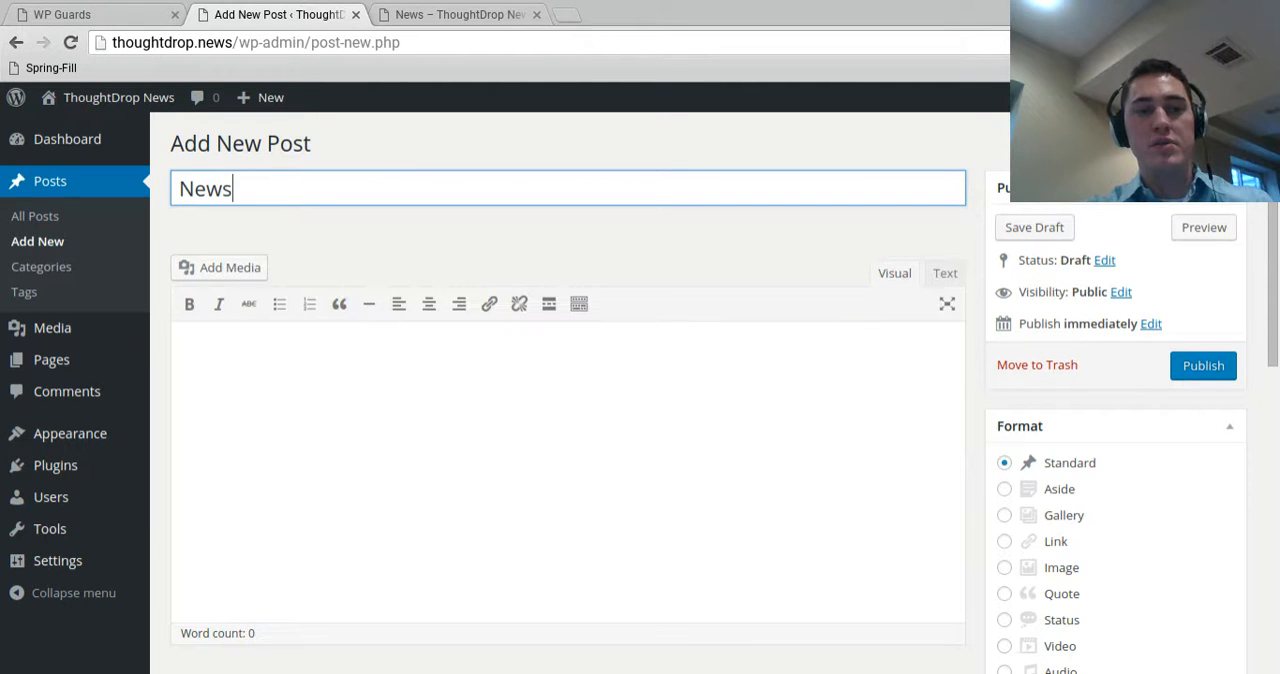
text( Post 1)
Write "This is the first news post for the site!" as the post's body and publish it
click(537, 430)
text(This is the first news post for the site!)
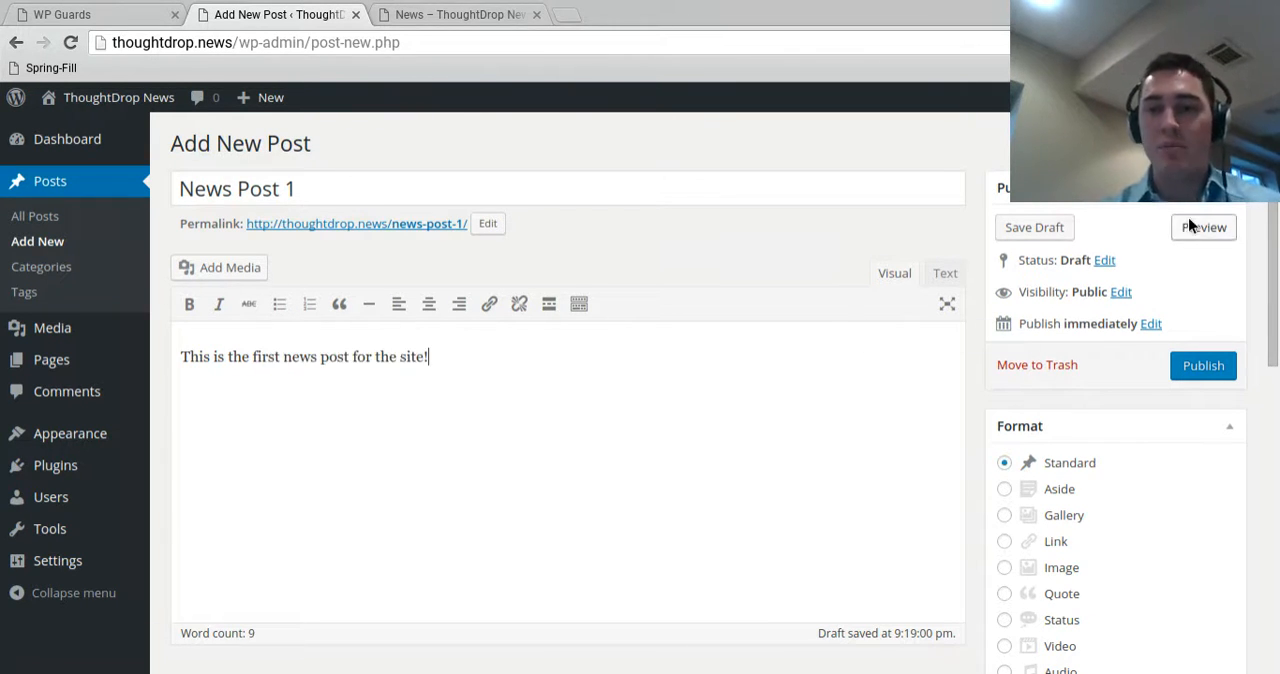
click(1207, 367)
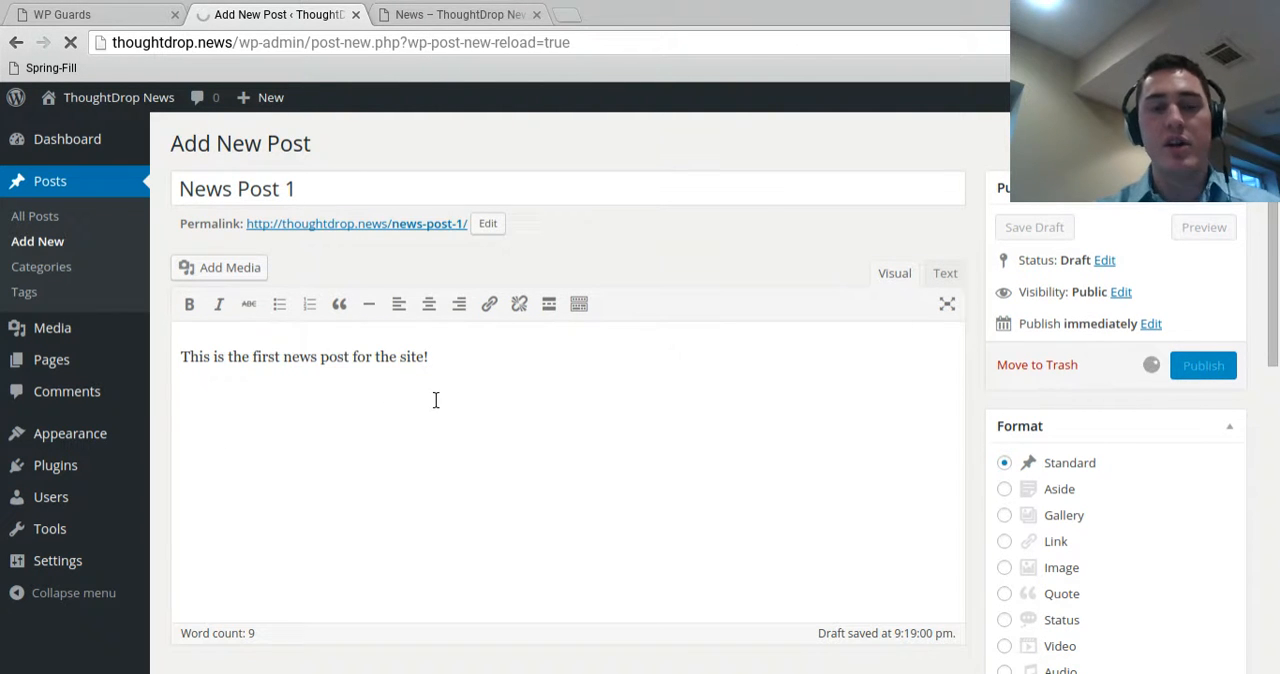
Reload the live News page, open News Post 1 and review the single post's page
click(475, 16)
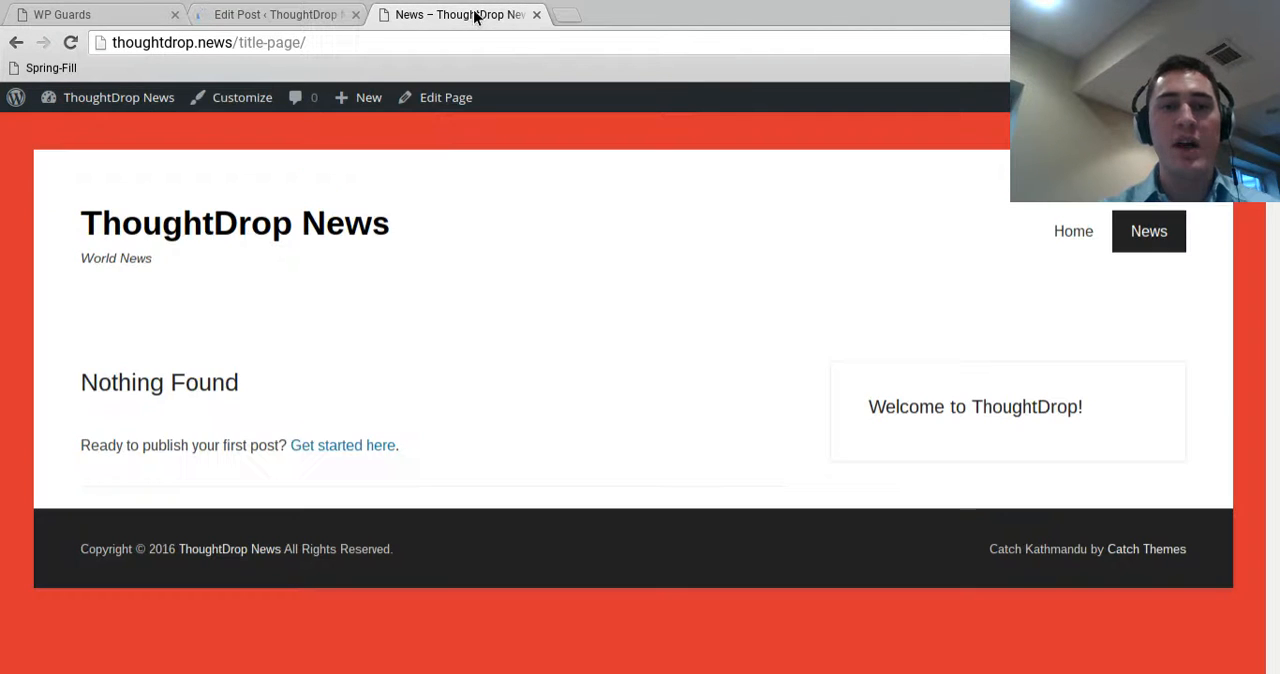
click(69, 46)
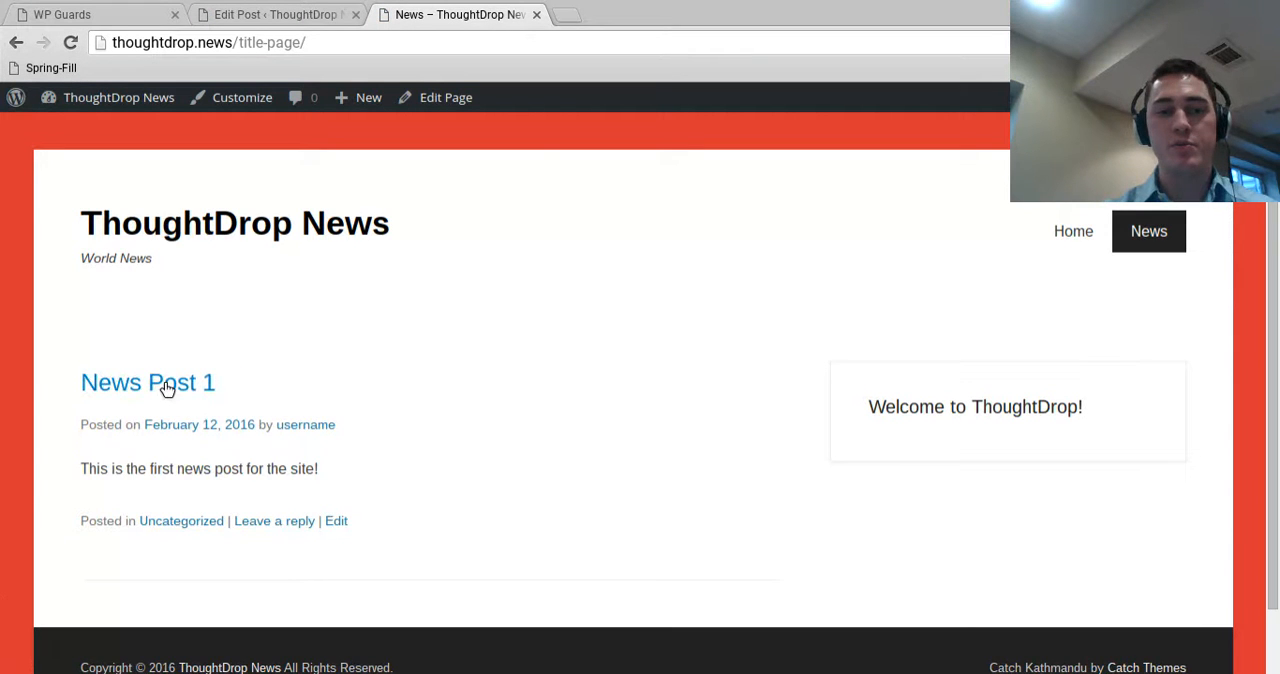
click(172, 386)
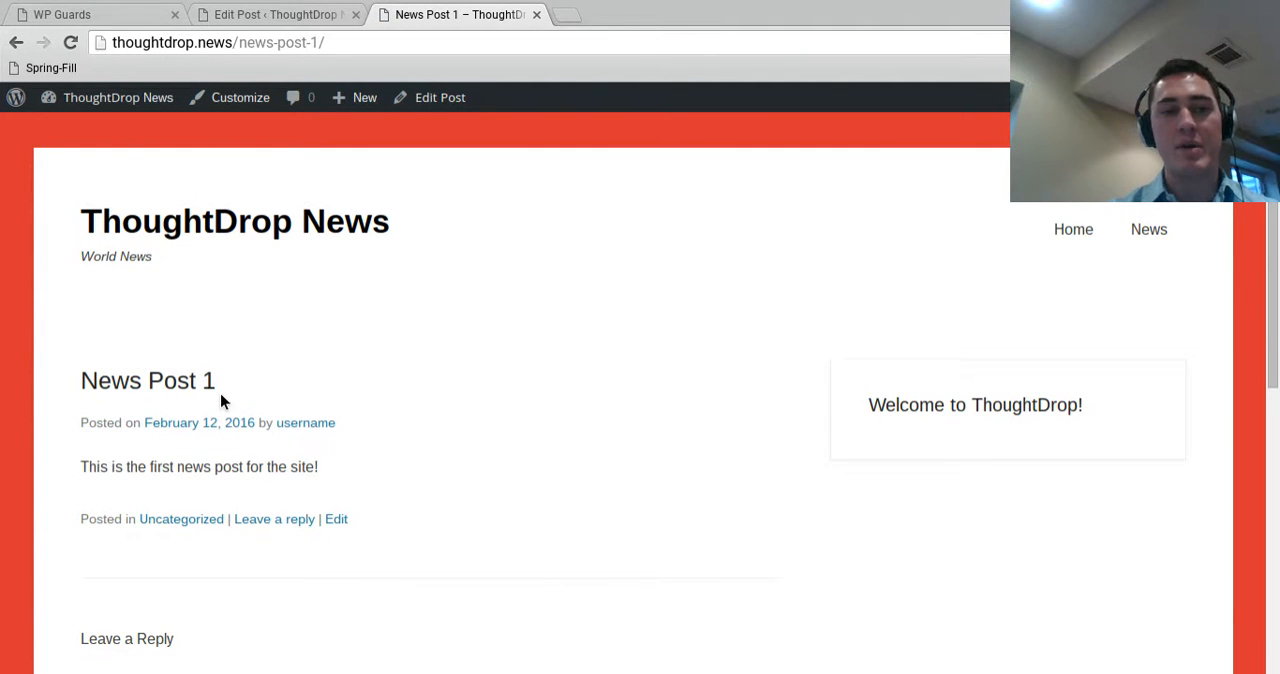
scroll(263, 436, down, 5)
scroll(80, 292, up, 5)
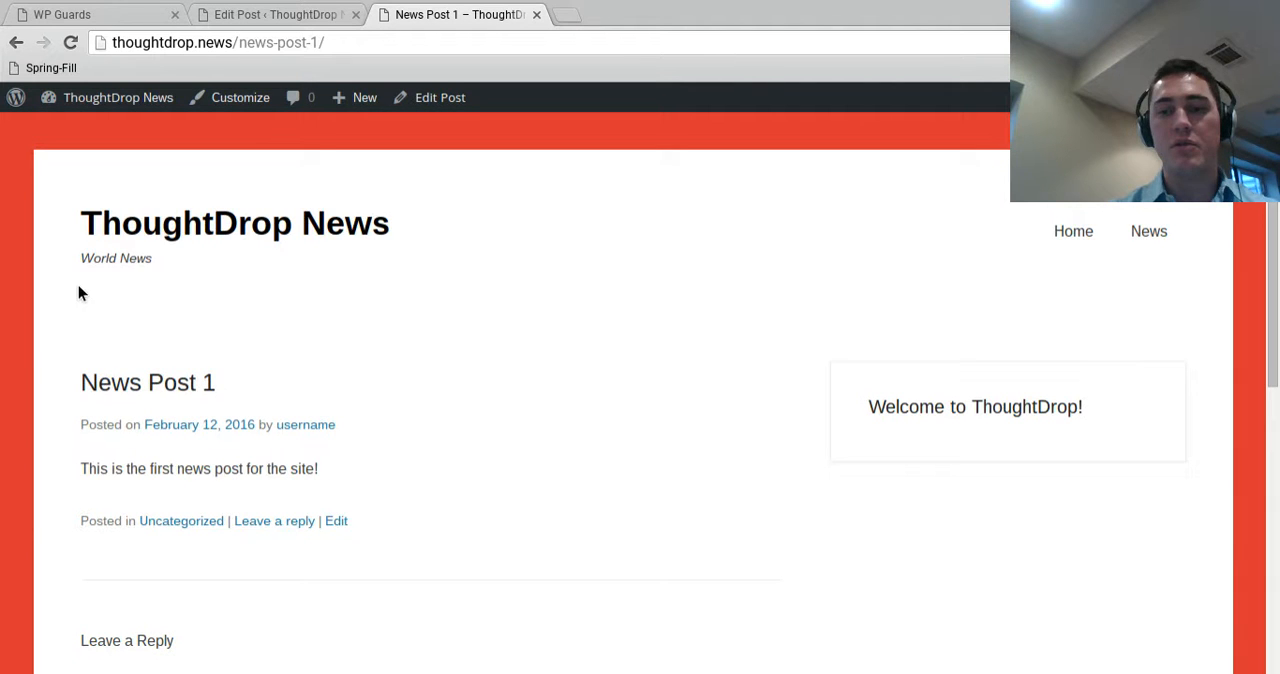
Return to the live site's home page and review it from the header down to the footer
click(180, 230)
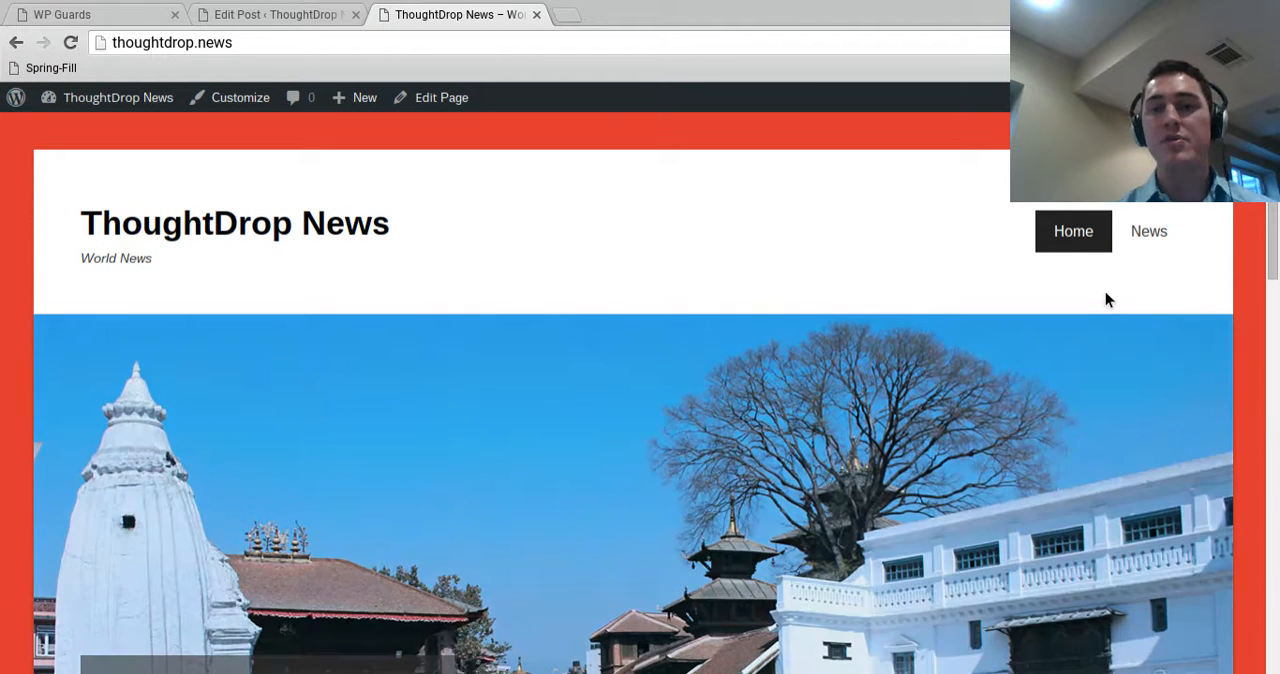
scroll(407, 440, down, 15)
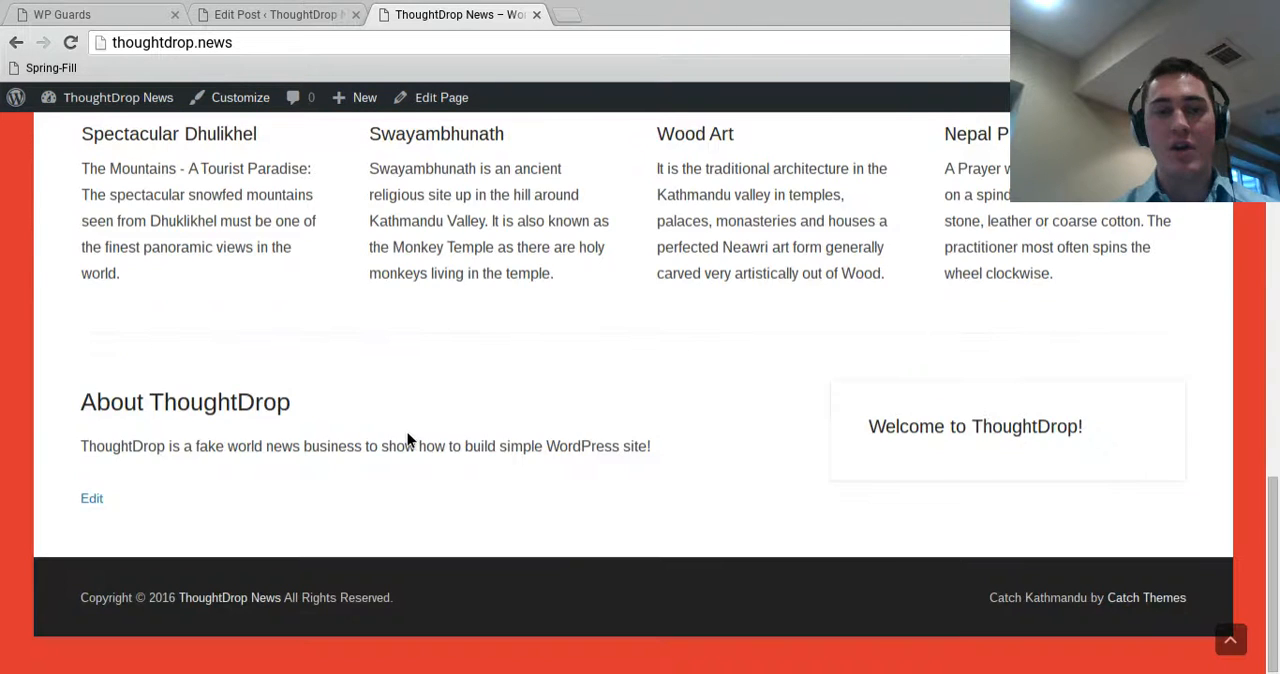
scroll(1088, 437, up, 15)
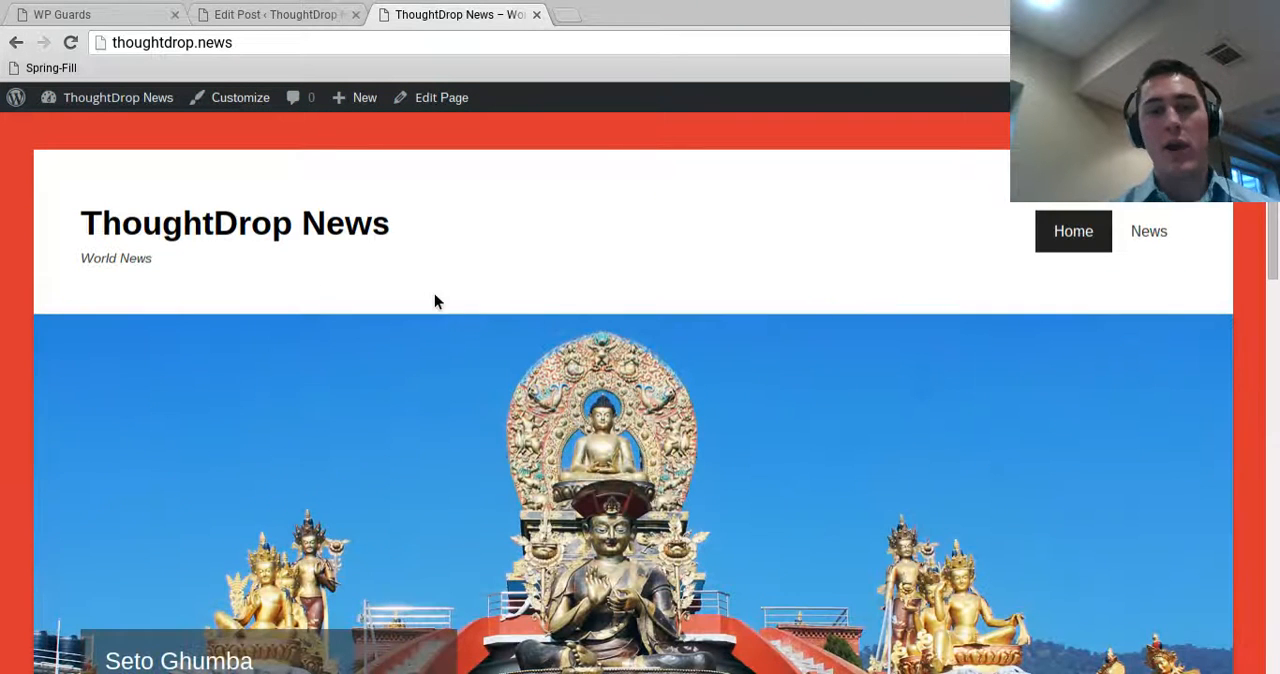
Add a new page titled "About Us" with the body "This is about ThoughtDrop News!" and publish it
click(258, 14)
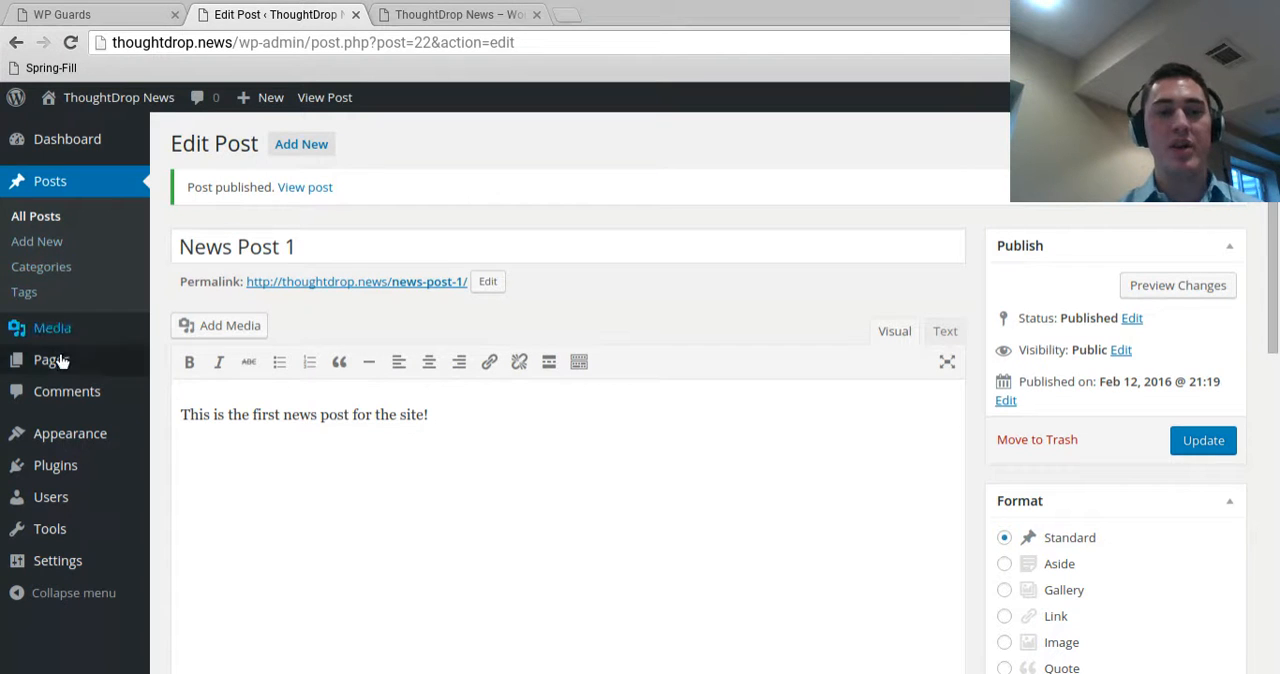
mouse_move(103, 370)
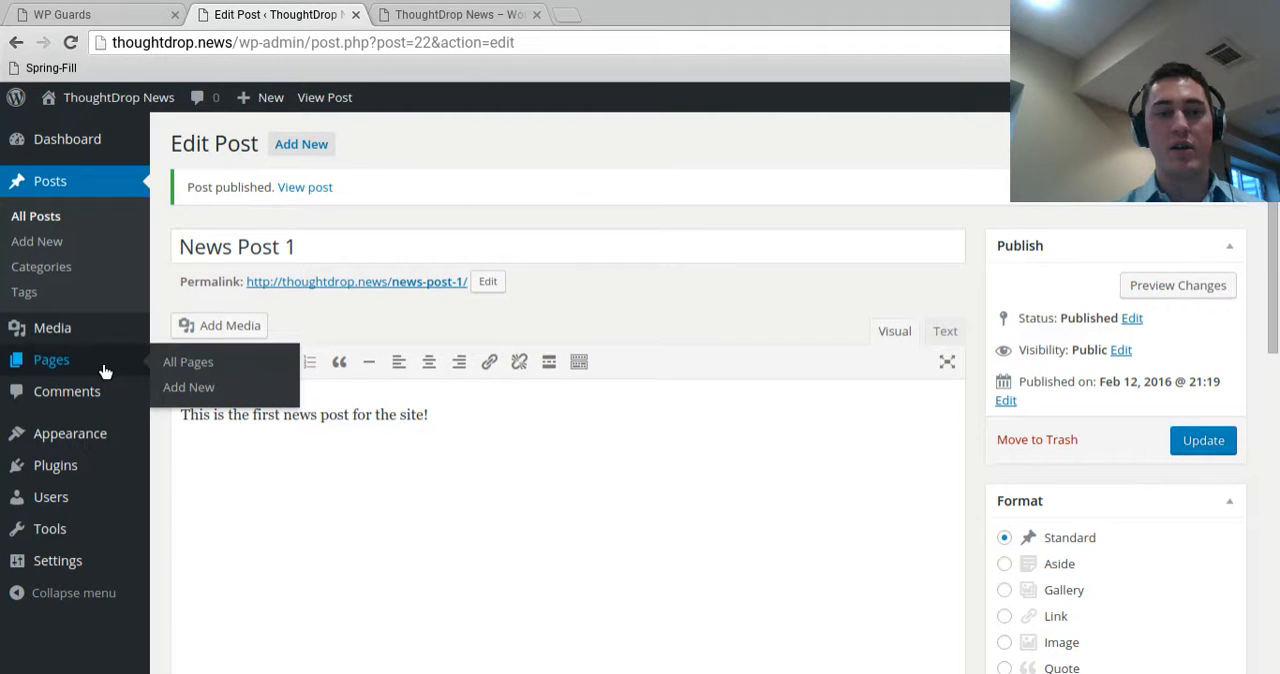
click(179, 392)
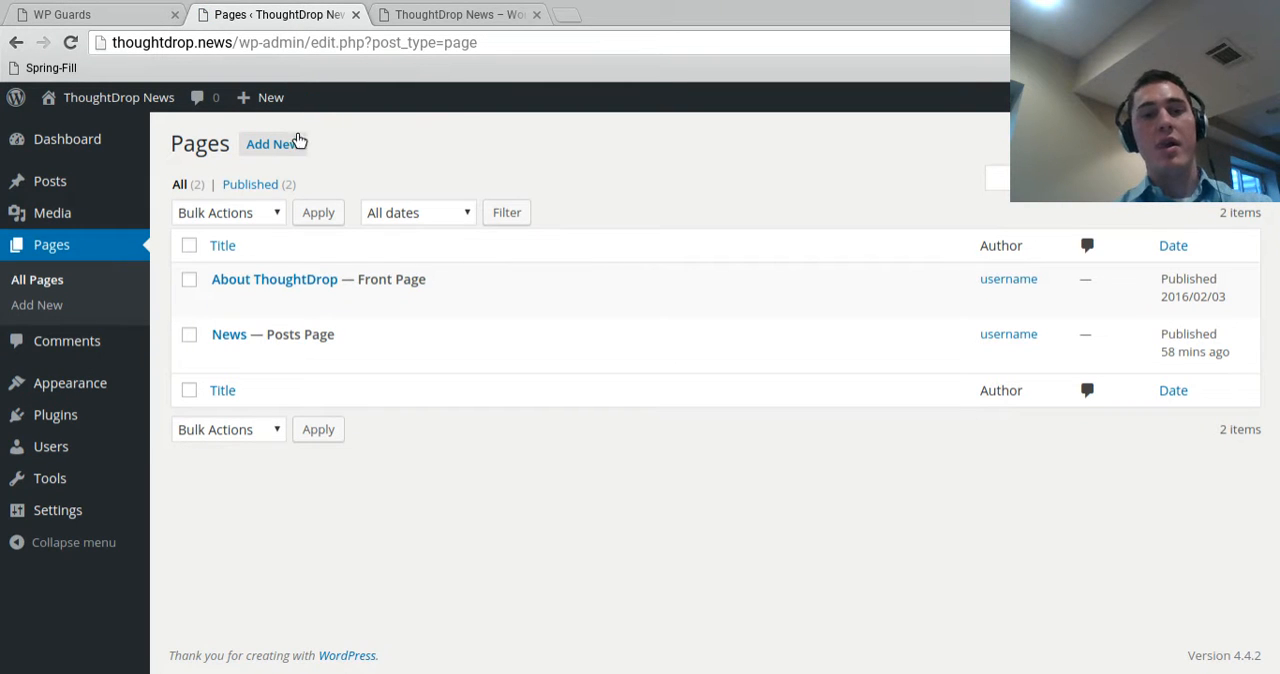
click(283, 151)
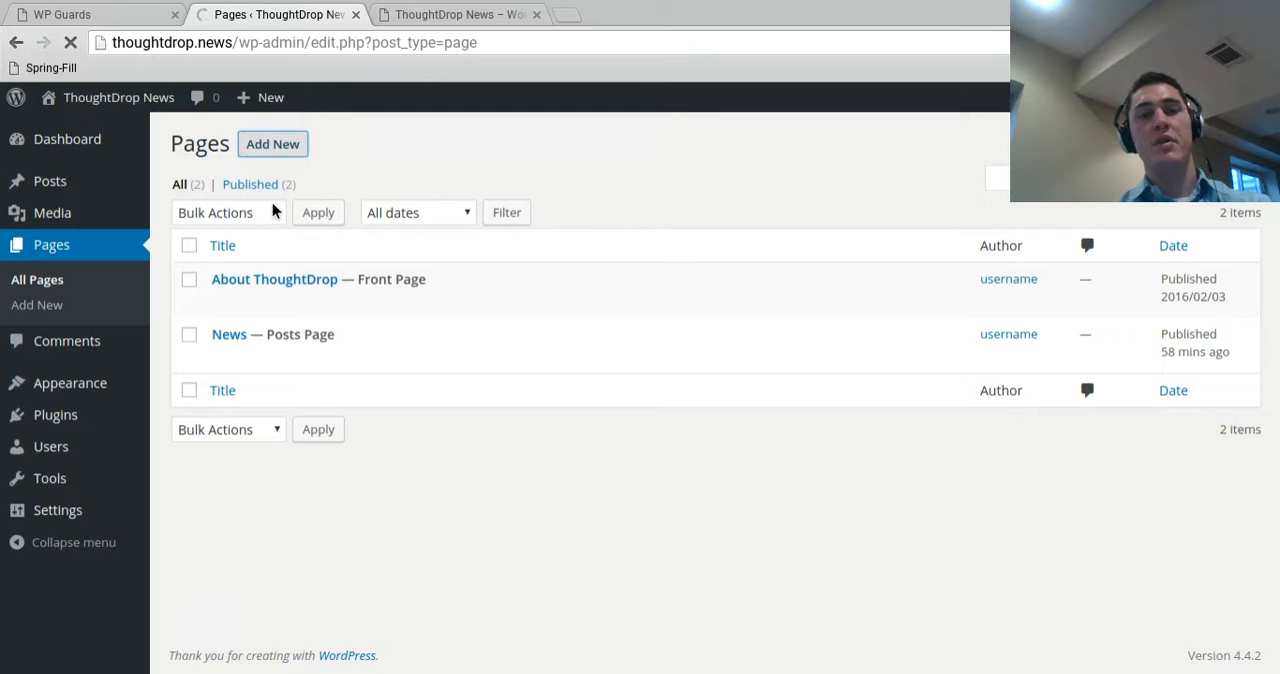
click(271, 143)
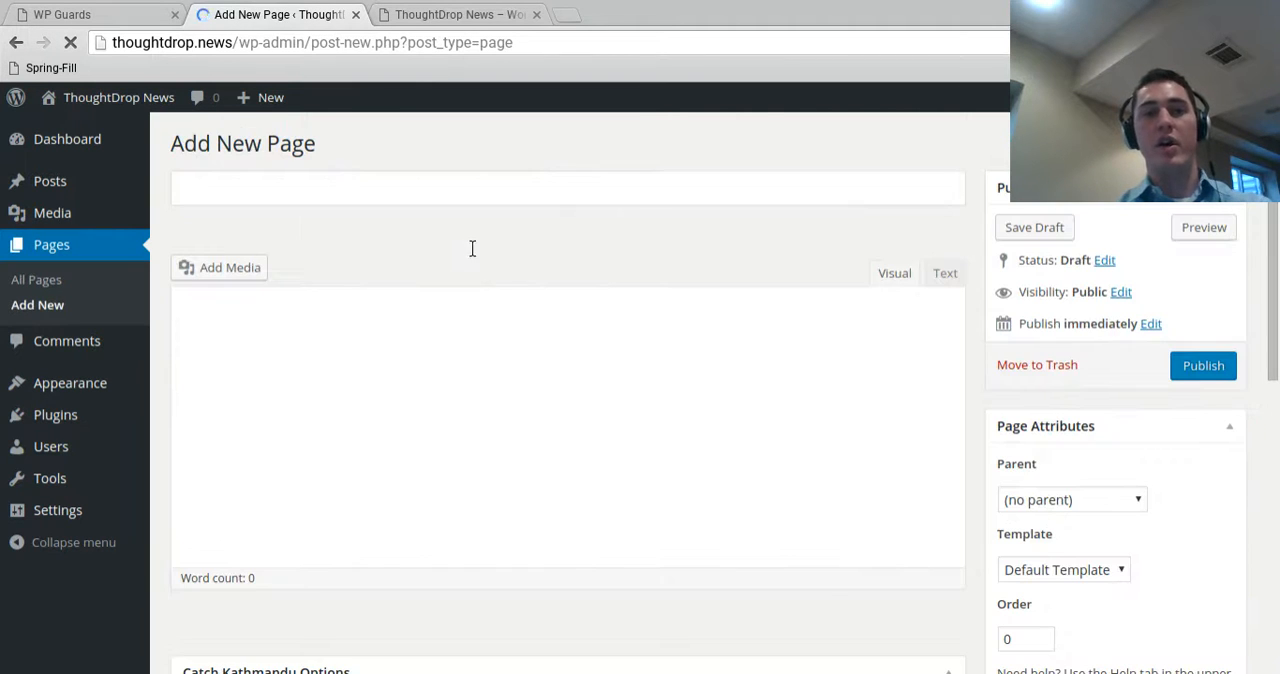
click(406, 200)
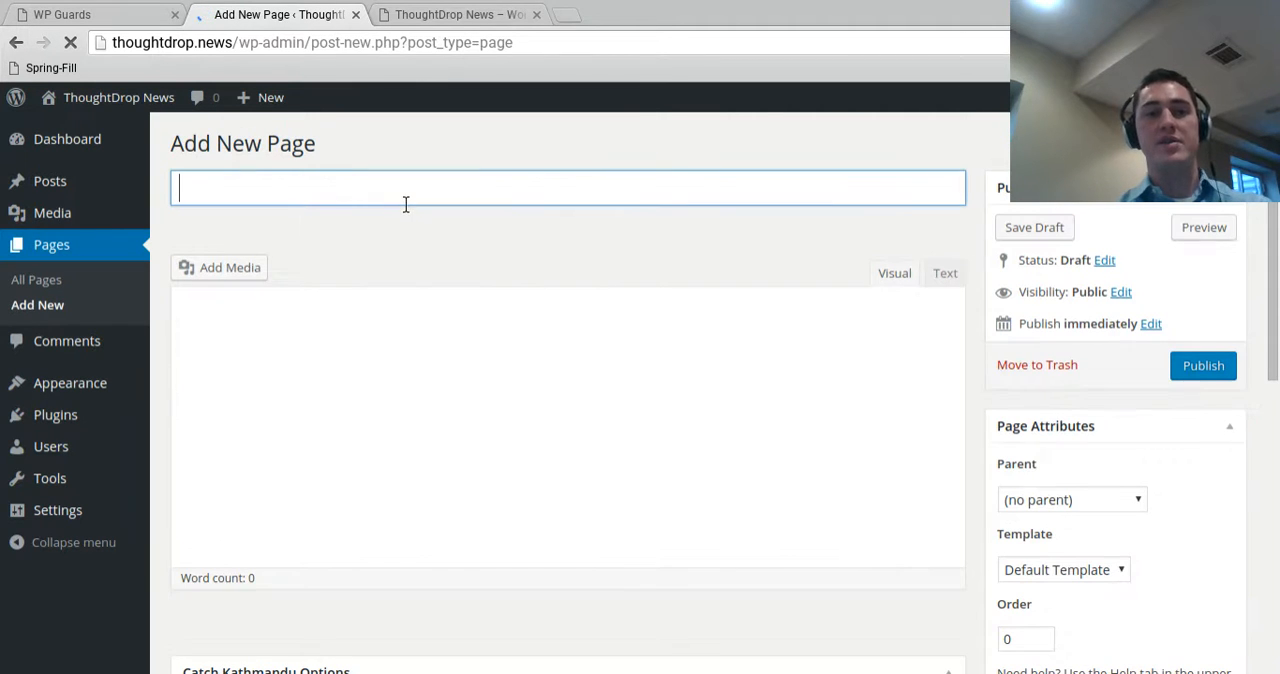
text(Abo)
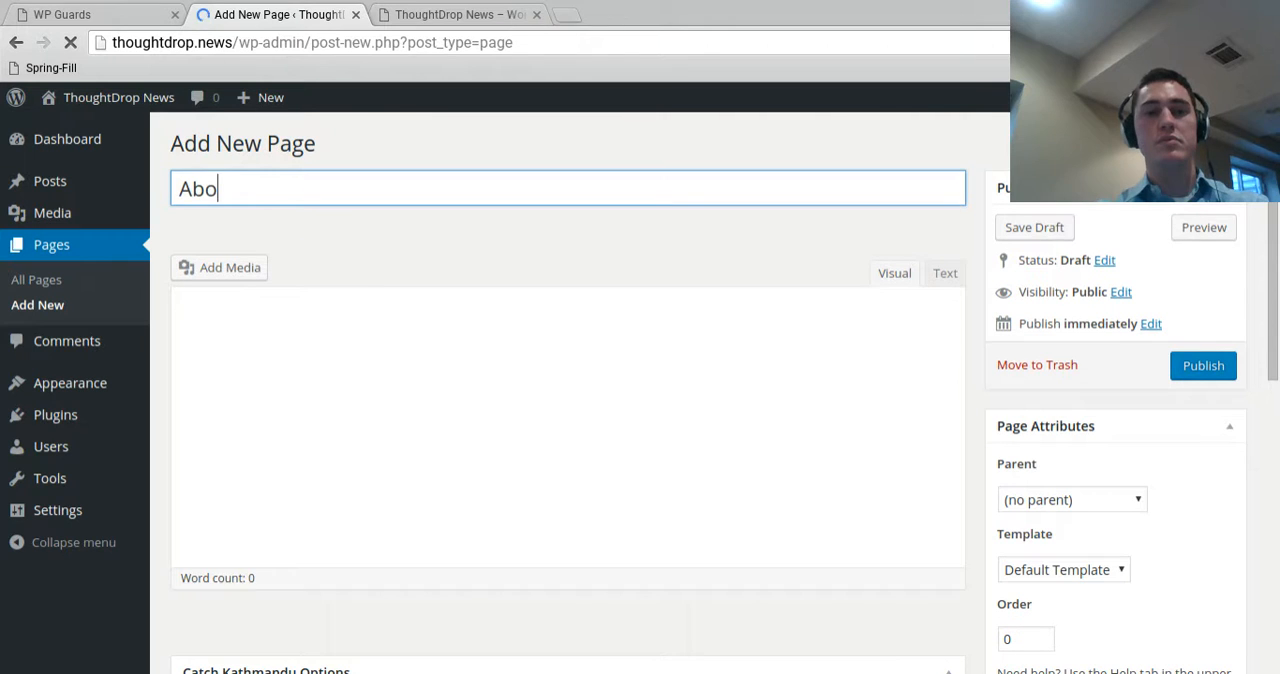
text(ut )
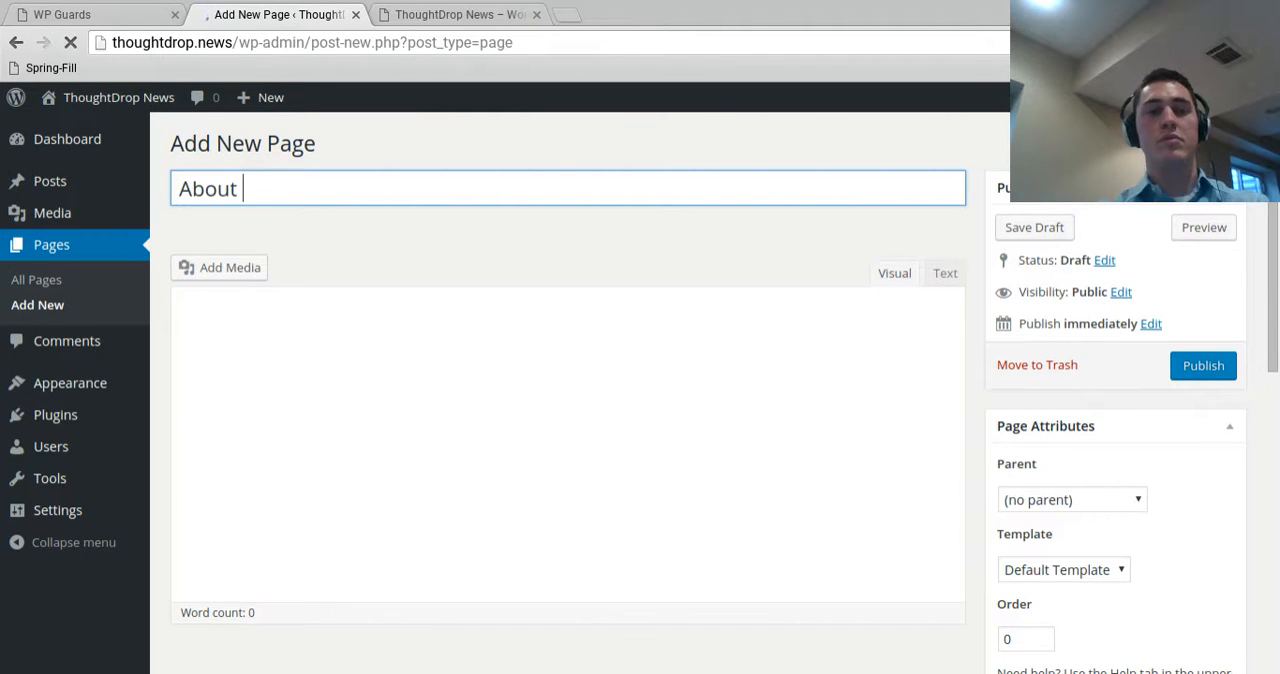
text(Us)
click(400, 460)
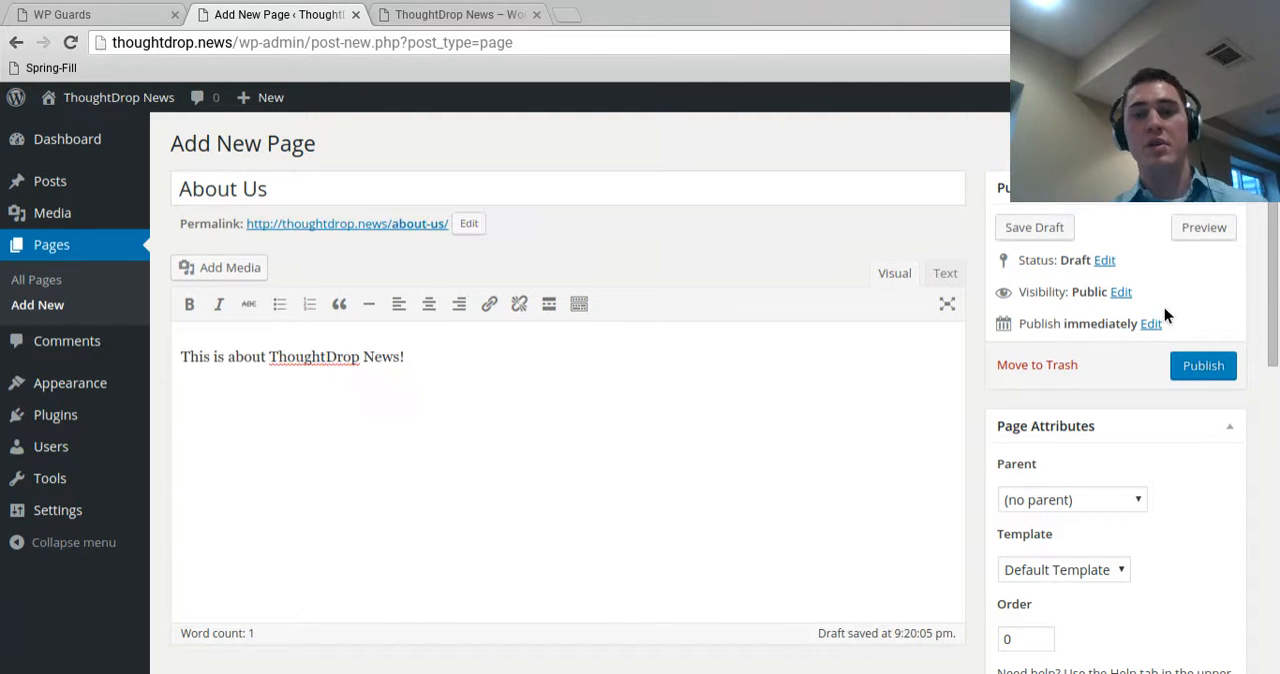
click(1203, 365)
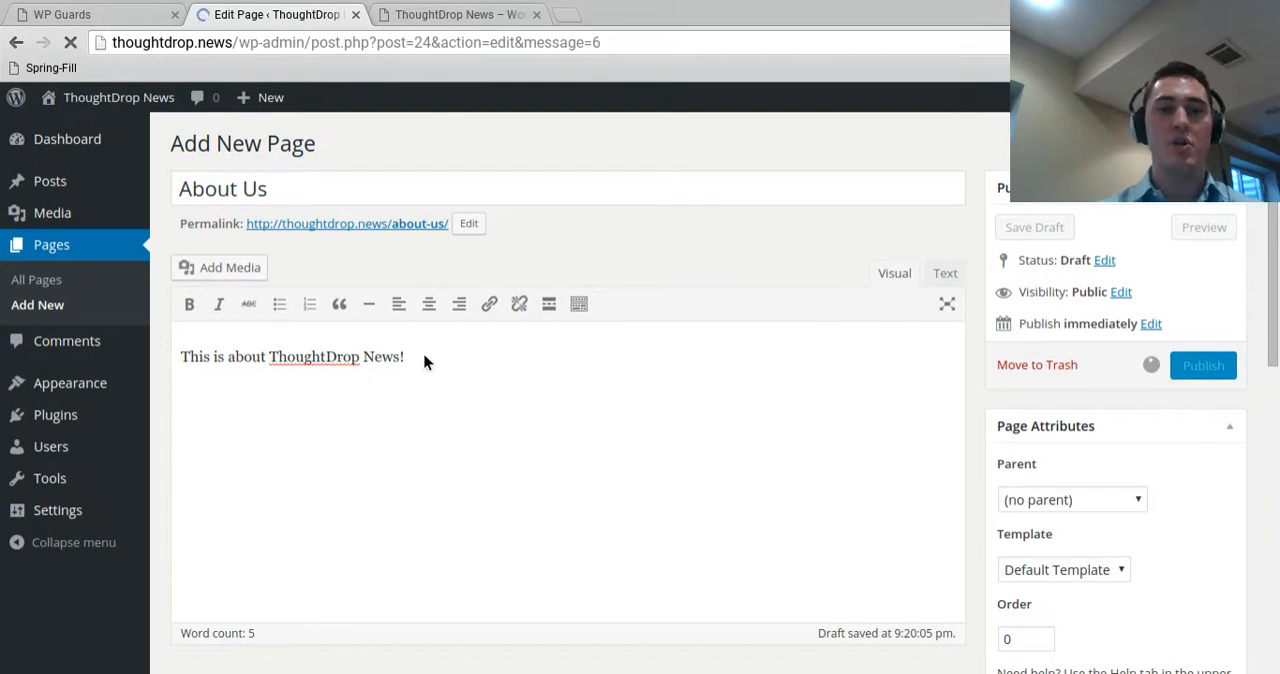
Reload the live site, review the About Us page, and look over the home page again
click(455, 14)
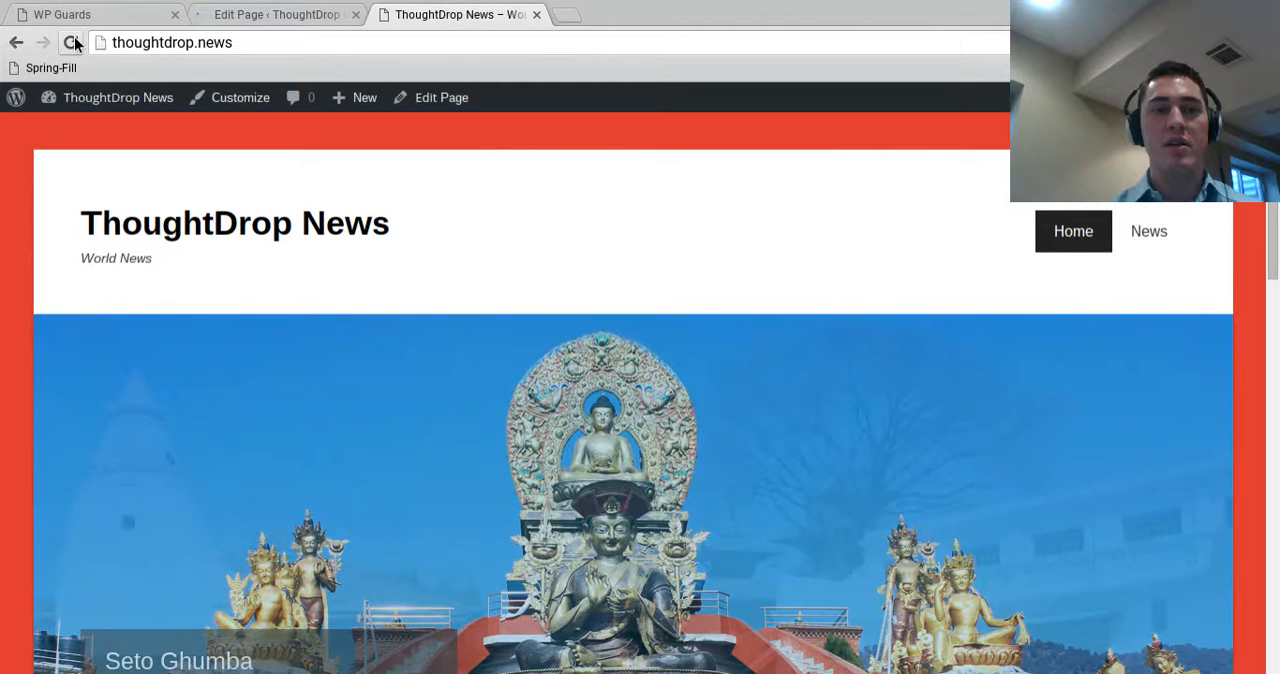
click(72, 42)
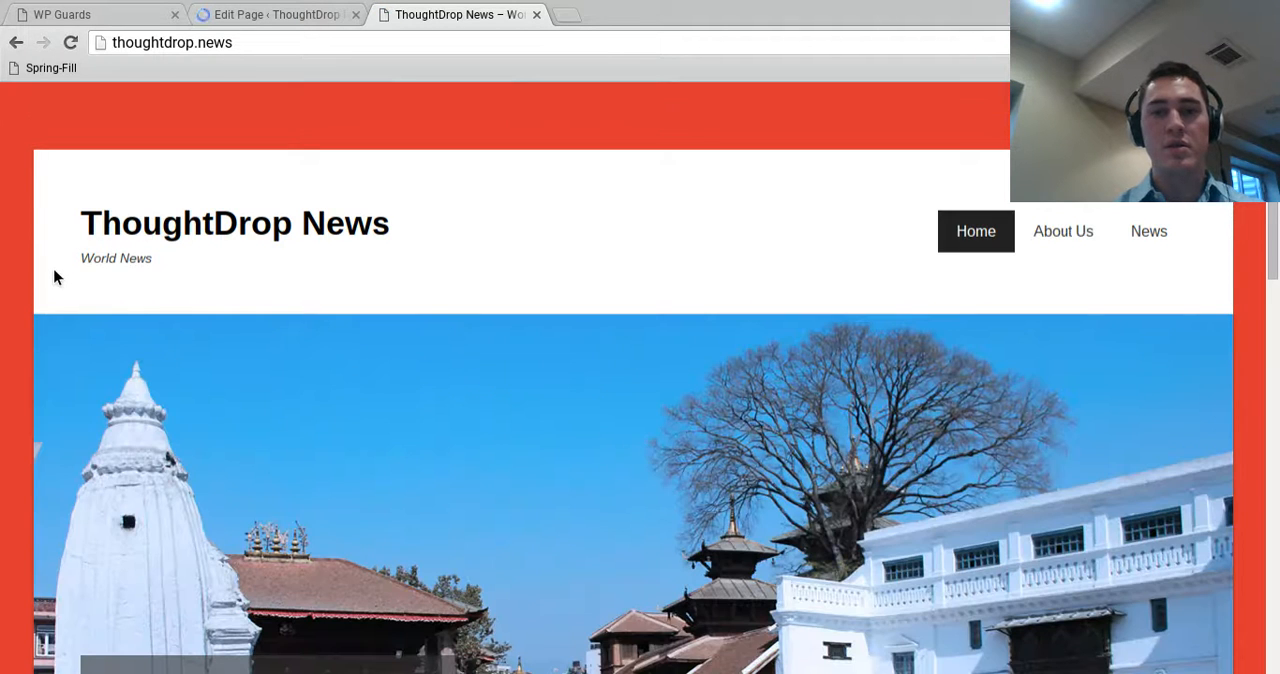
click(1063, 243)
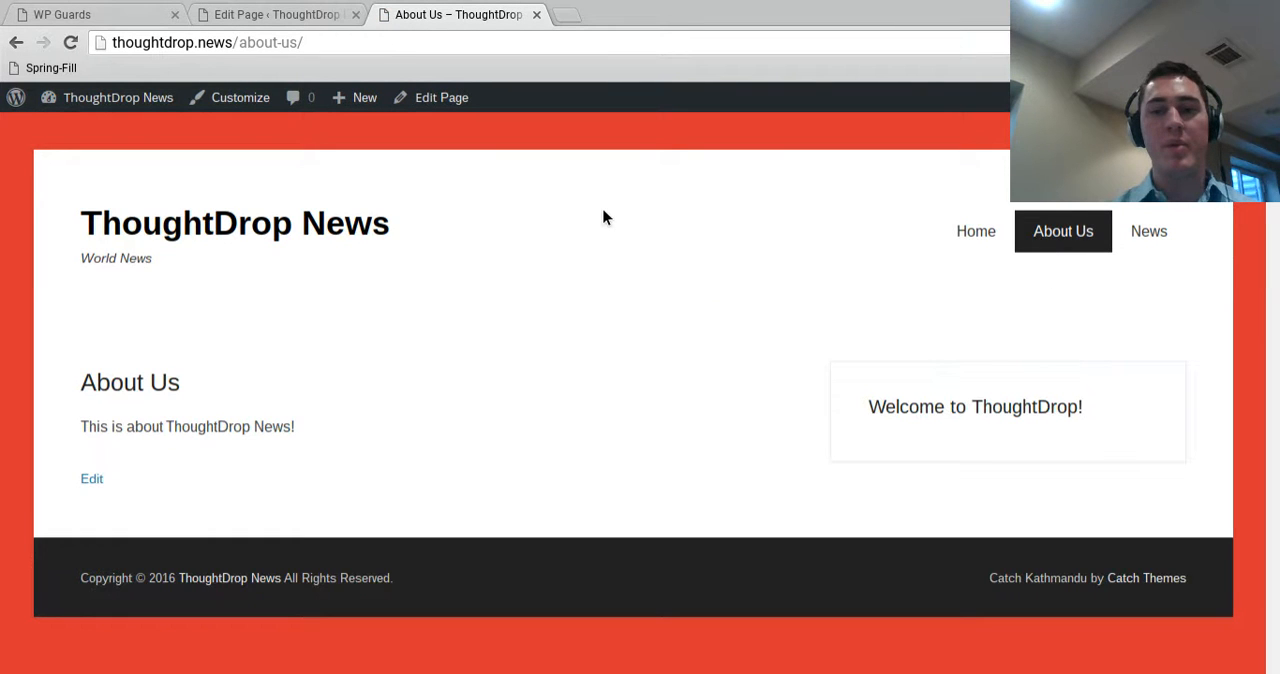
click(314, 220)
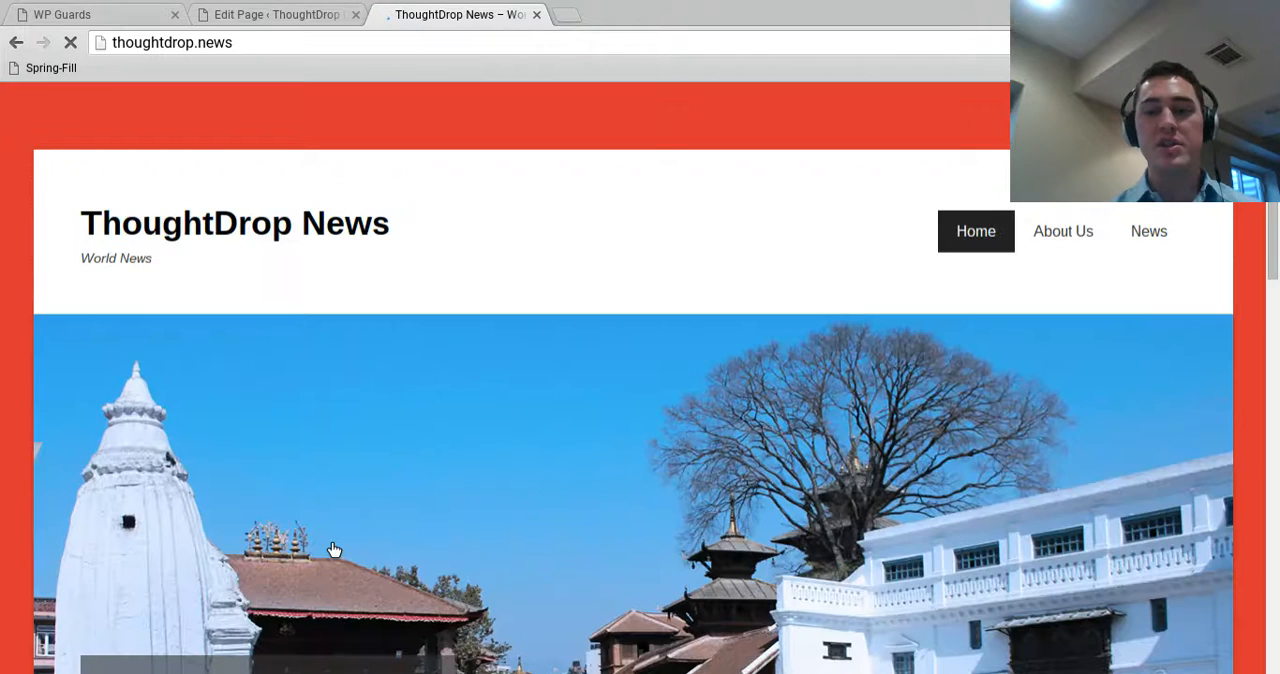
scroll(236, 528, down, 10)
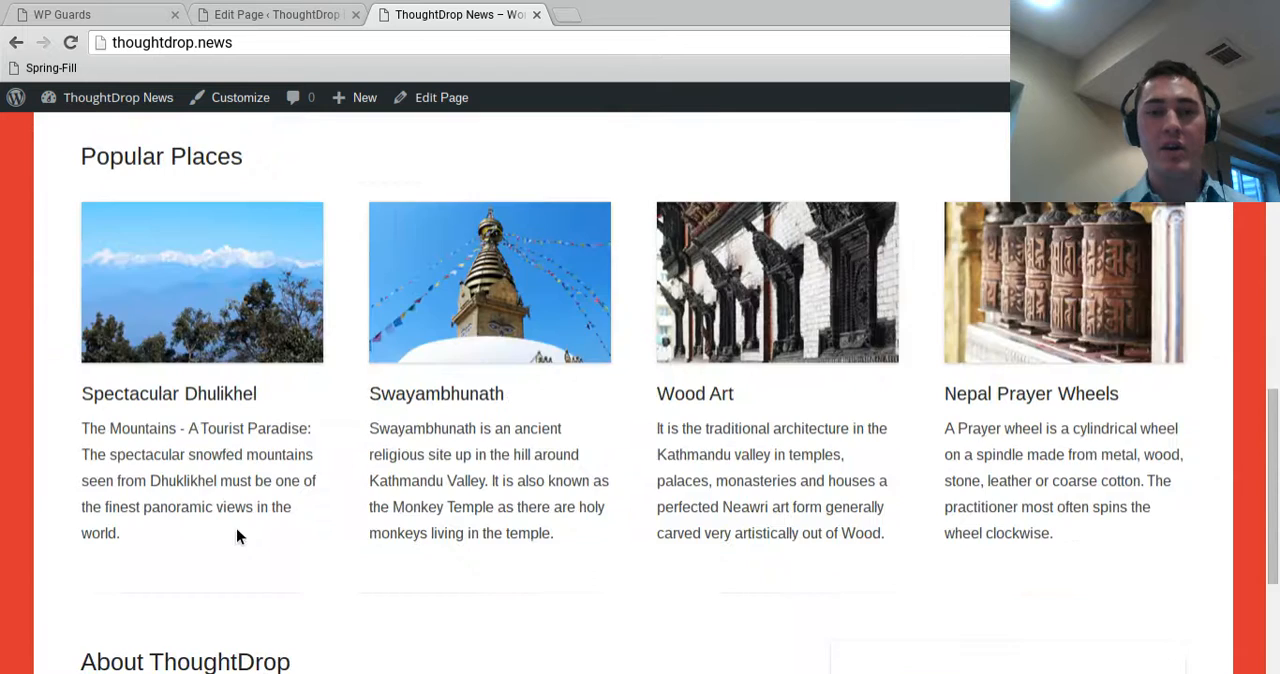
scroll(224, 493, up, 10)
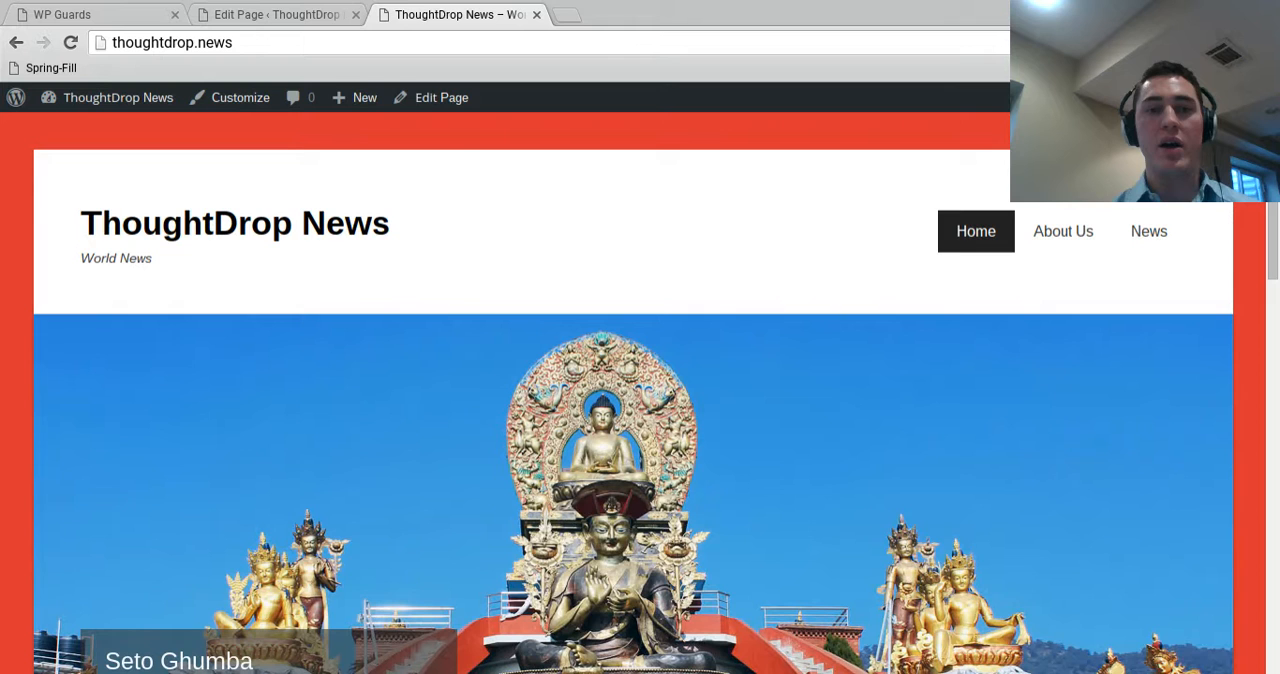
click(246, 14)
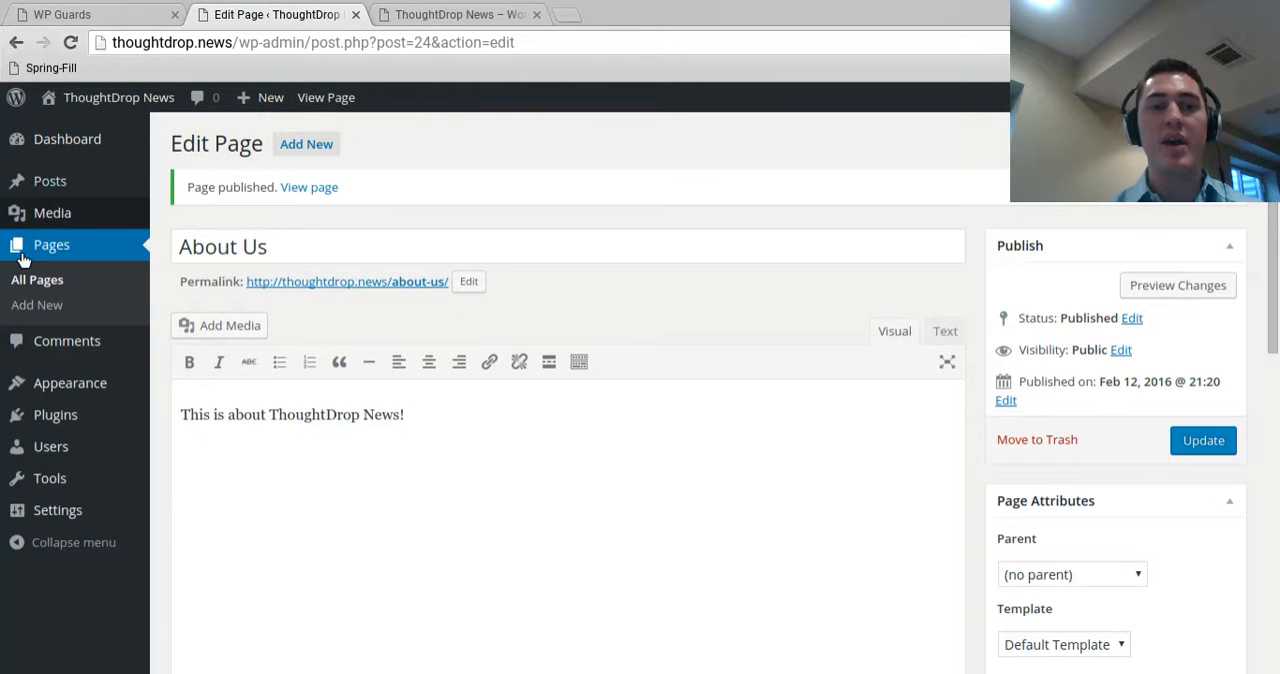
click(455, 14)
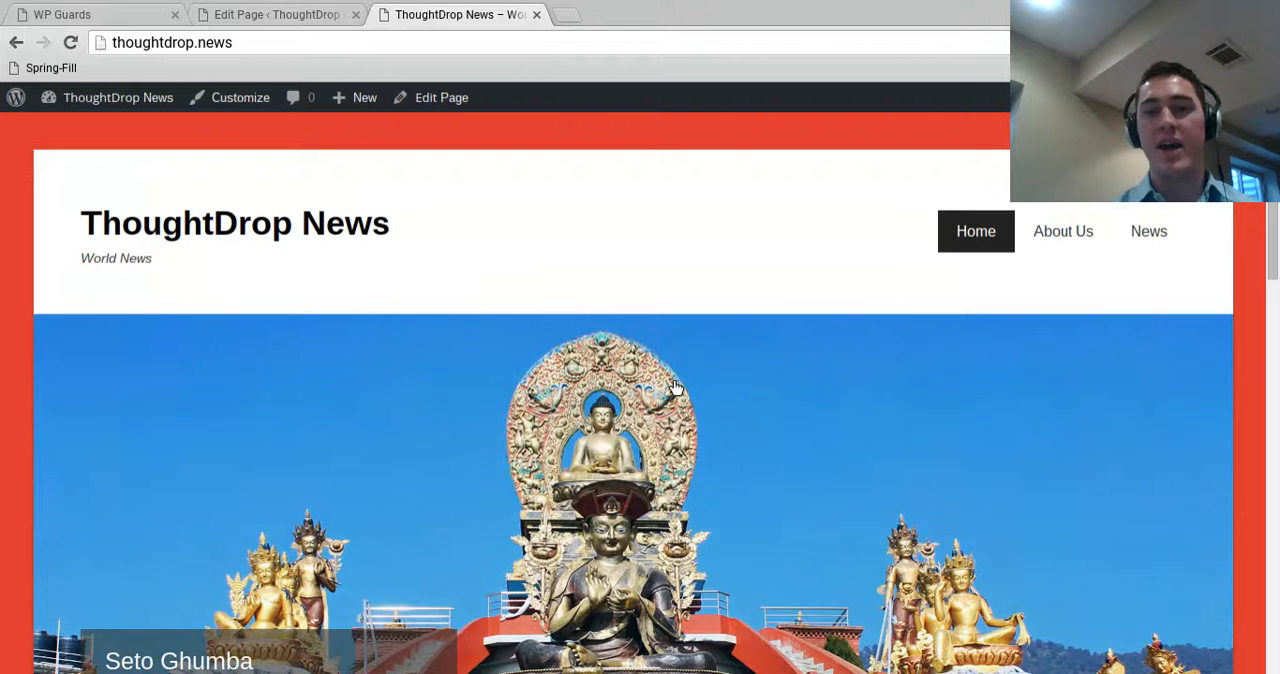
Go to the site's plugins in the admin, start adding a new one, and search for "contact"
click(300, 13)
mouse_move(72, 424)
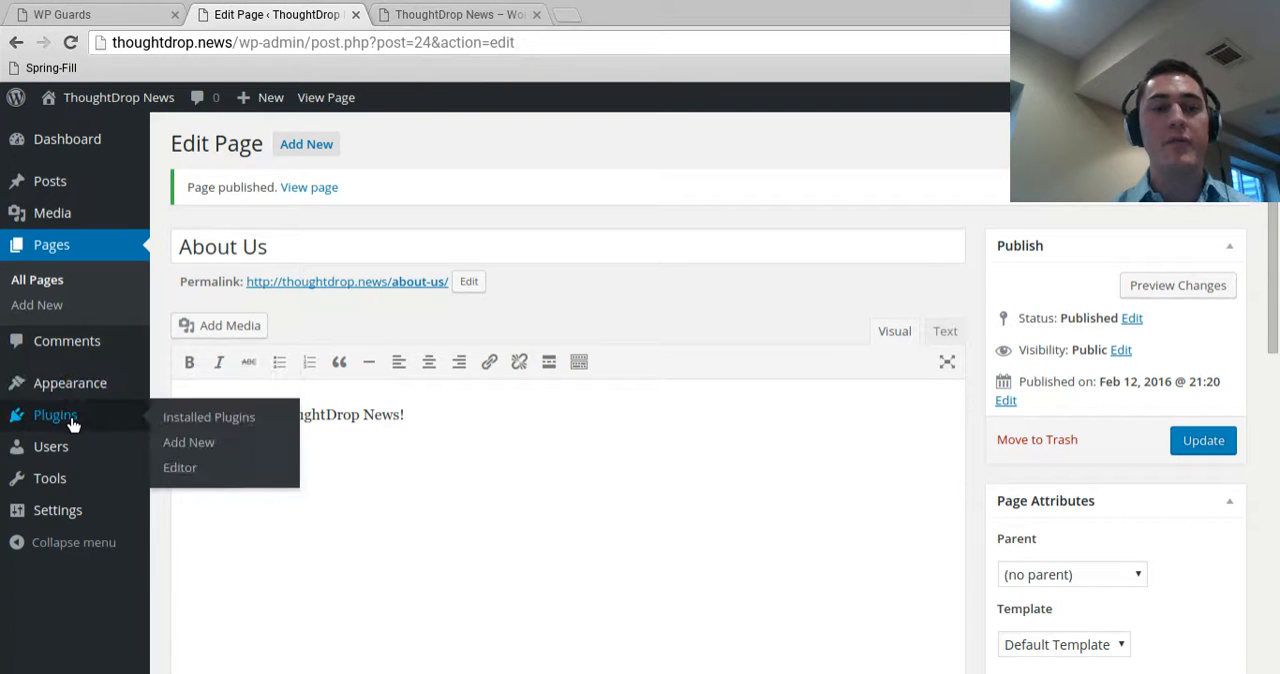
click(190, 424)
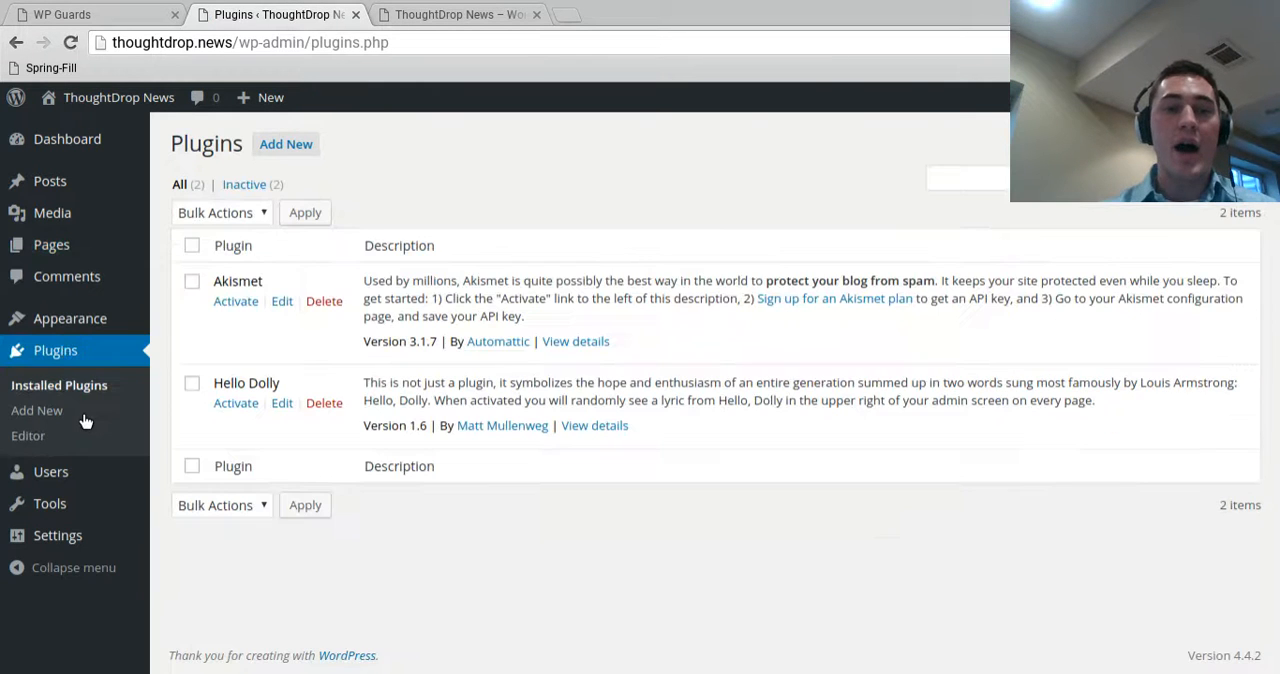
click(290, 147)
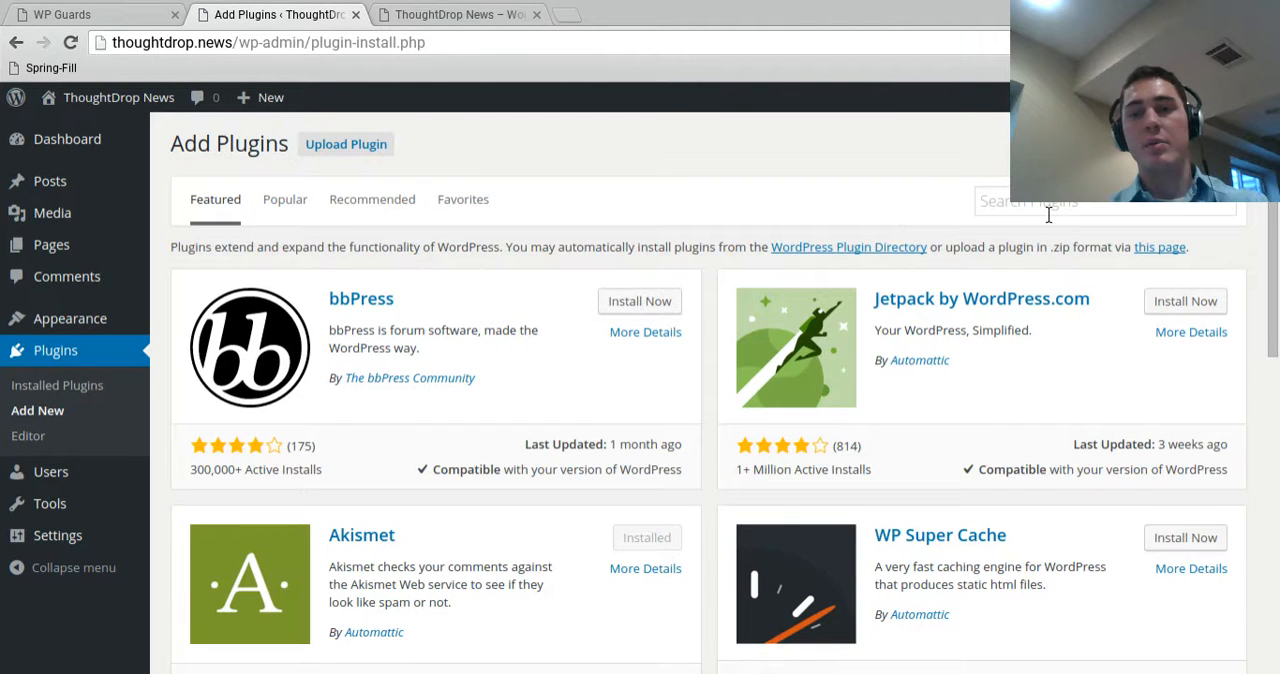
click(1048, 214)
text(contact)
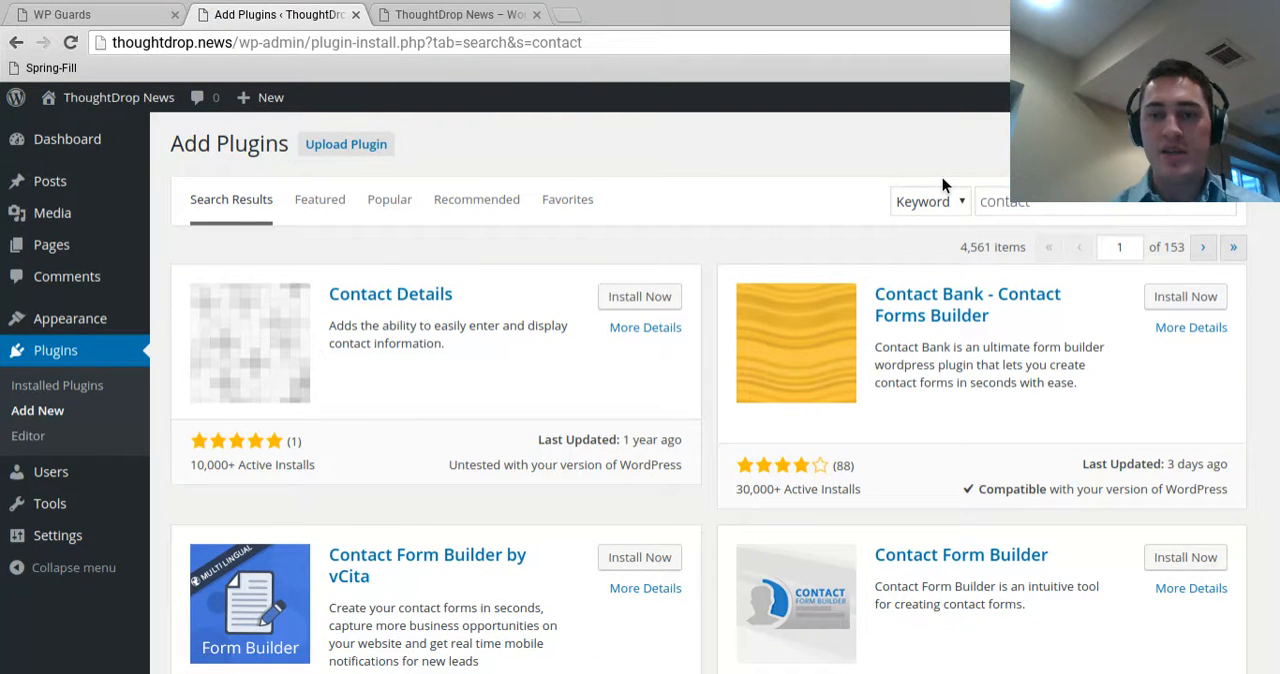
scroll(941, 280, down, 2)
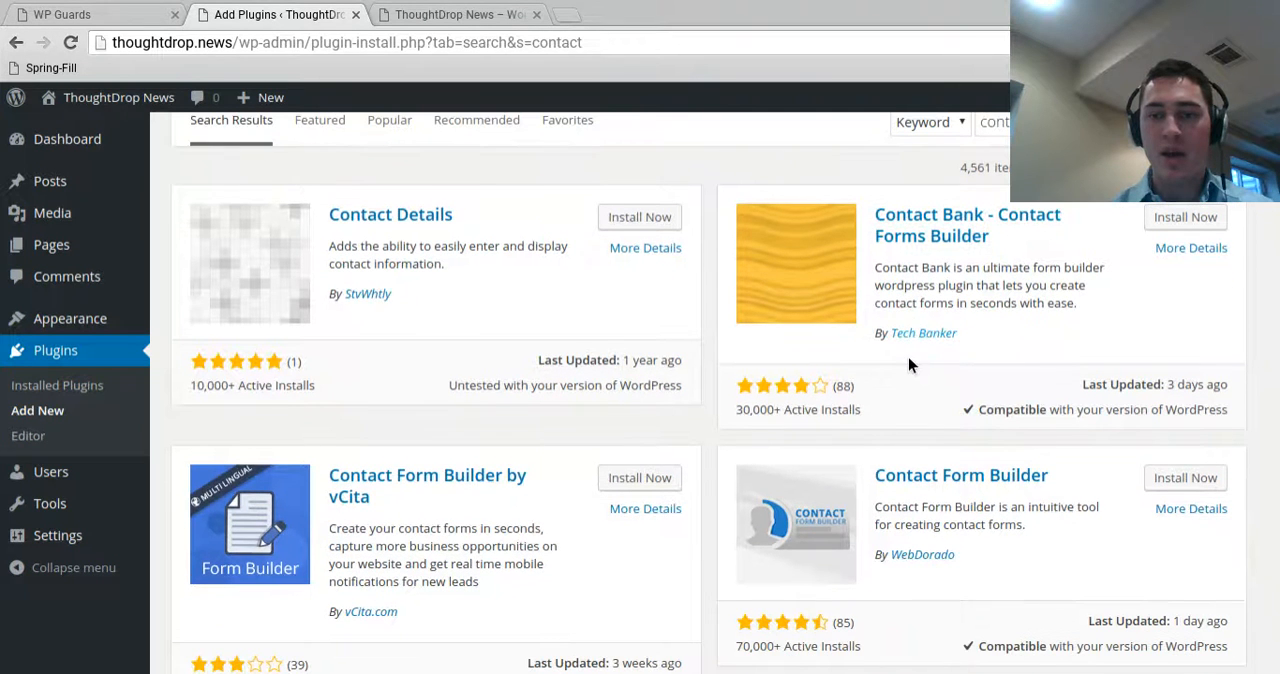
scroll(880, 480, down, 1)
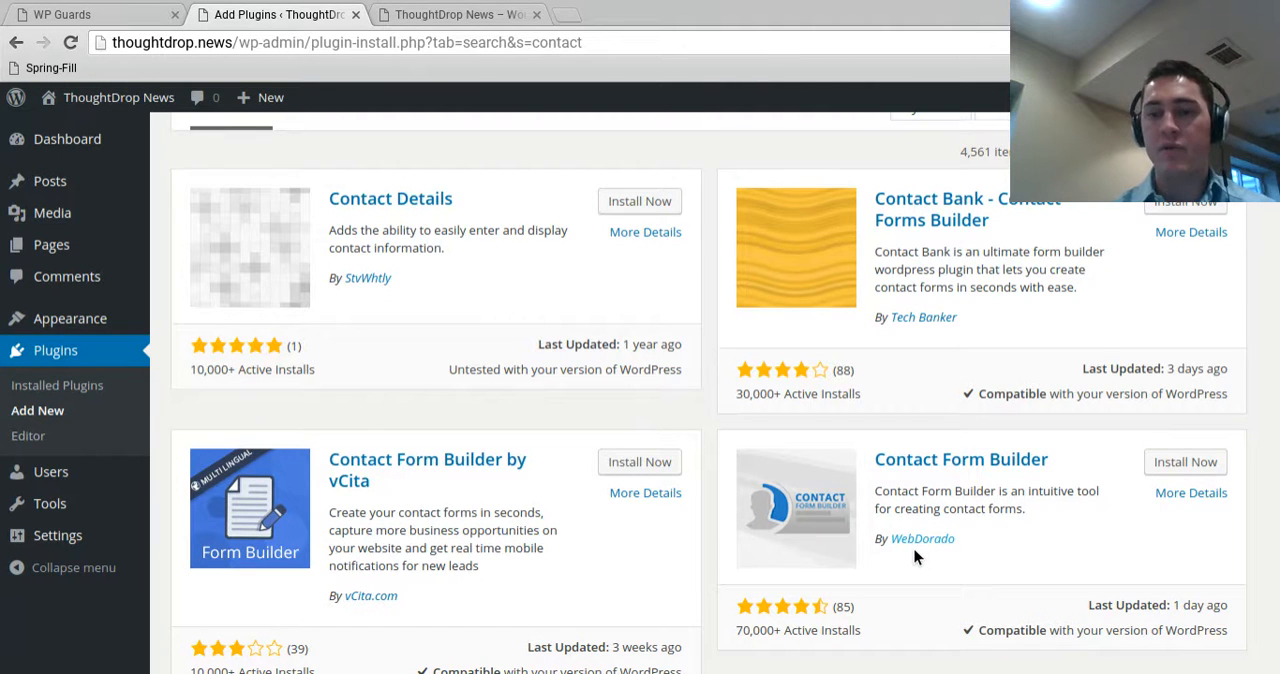
Install the Contact Form Builder plugin by WebDorado and activate it
click(1203, 471)
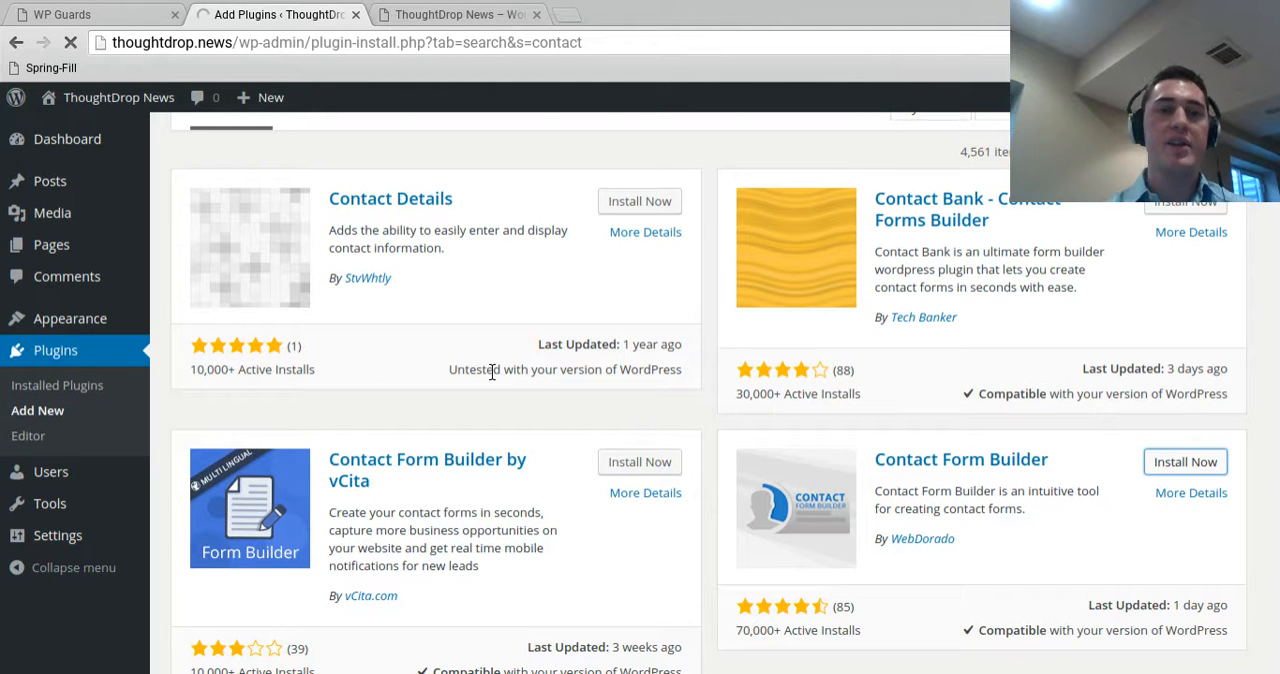
scroll(468, 343, up, 1)
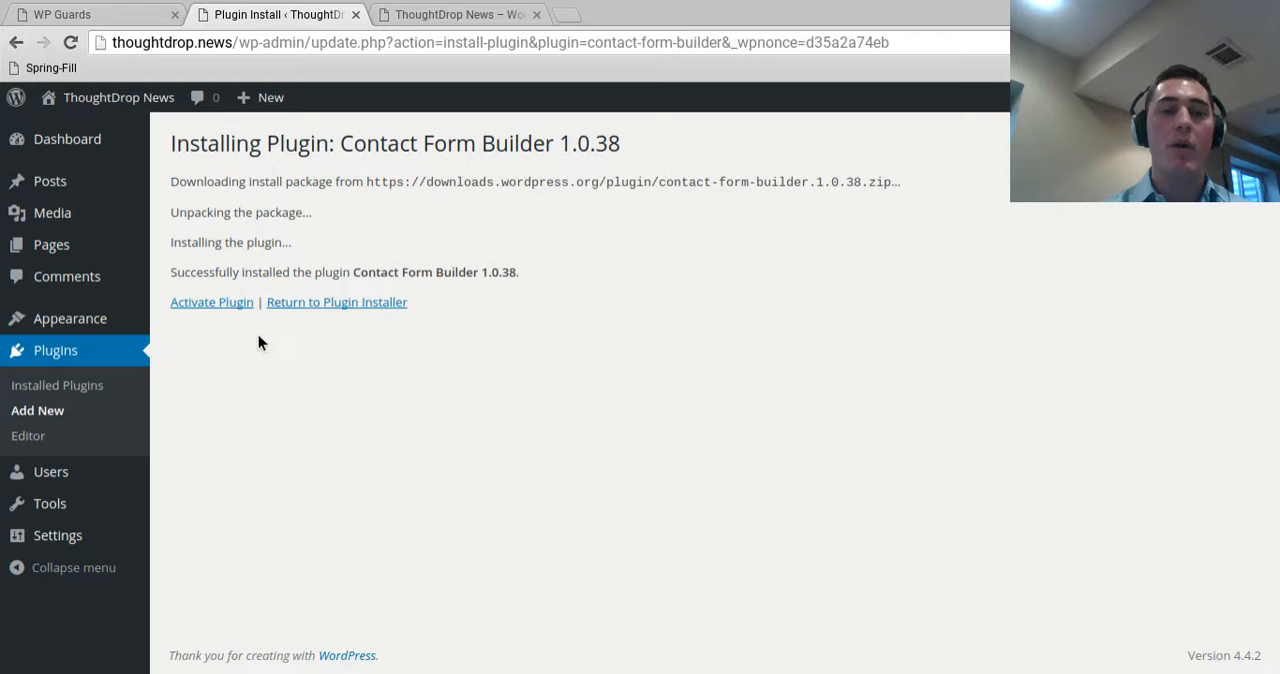
click(221, 305)
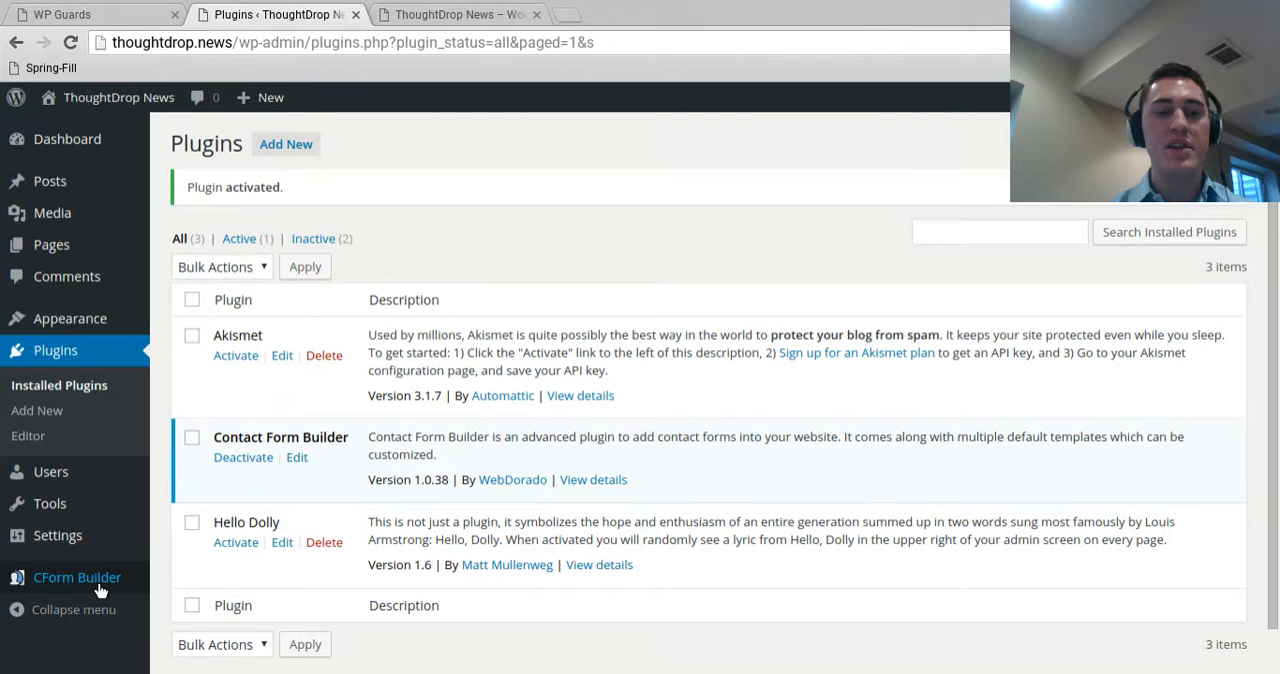
Open the Contact Form Builder form list and preview Contact Form 1
click(100, 580)
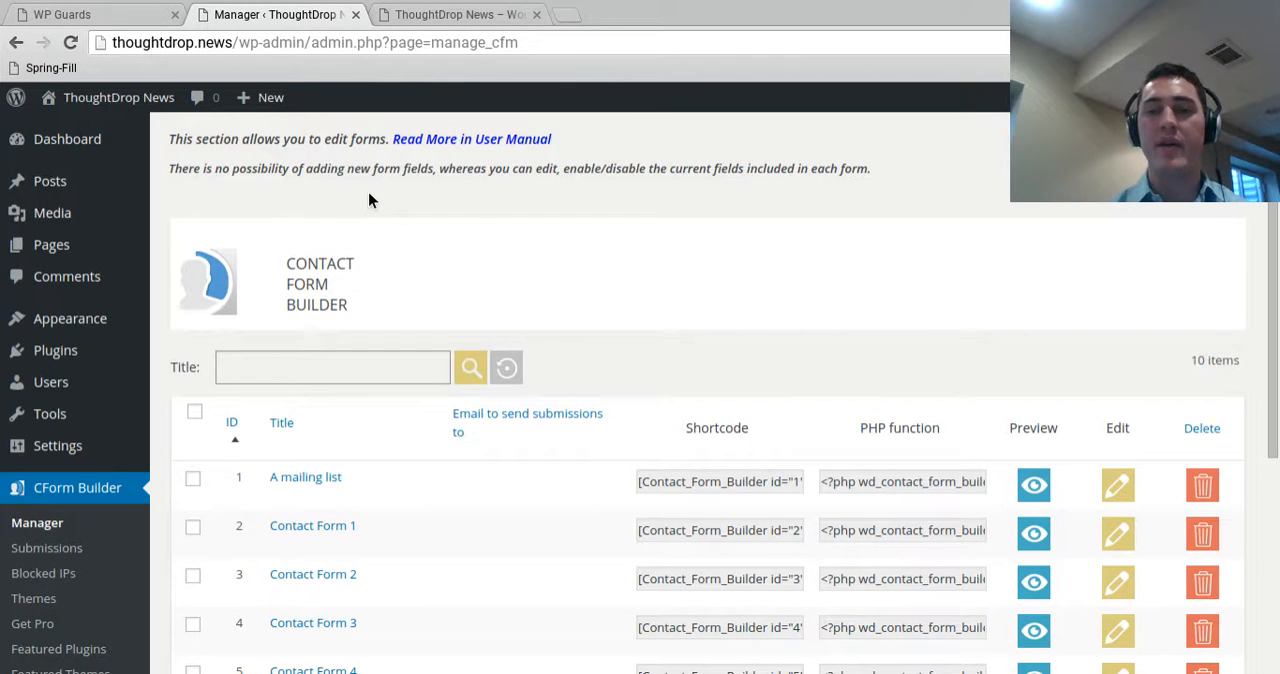
scroll(363, 371, down, 3)
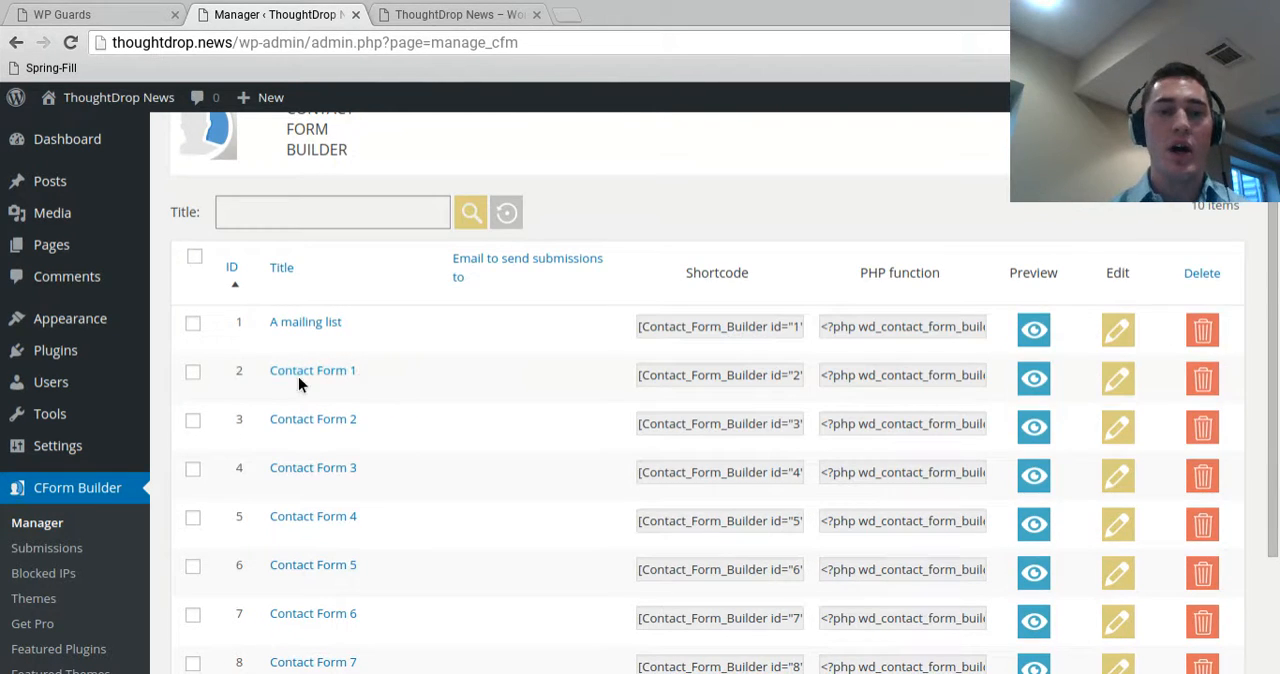
click(1036, 380)
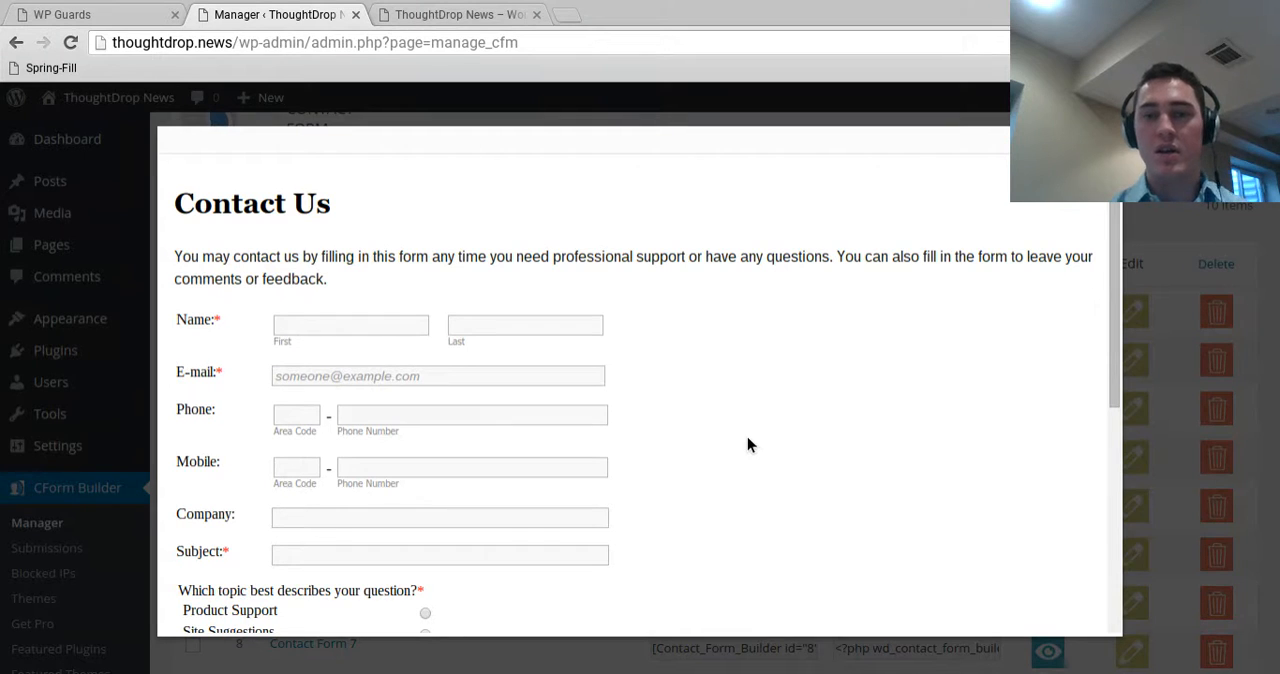
click(1107, 140)
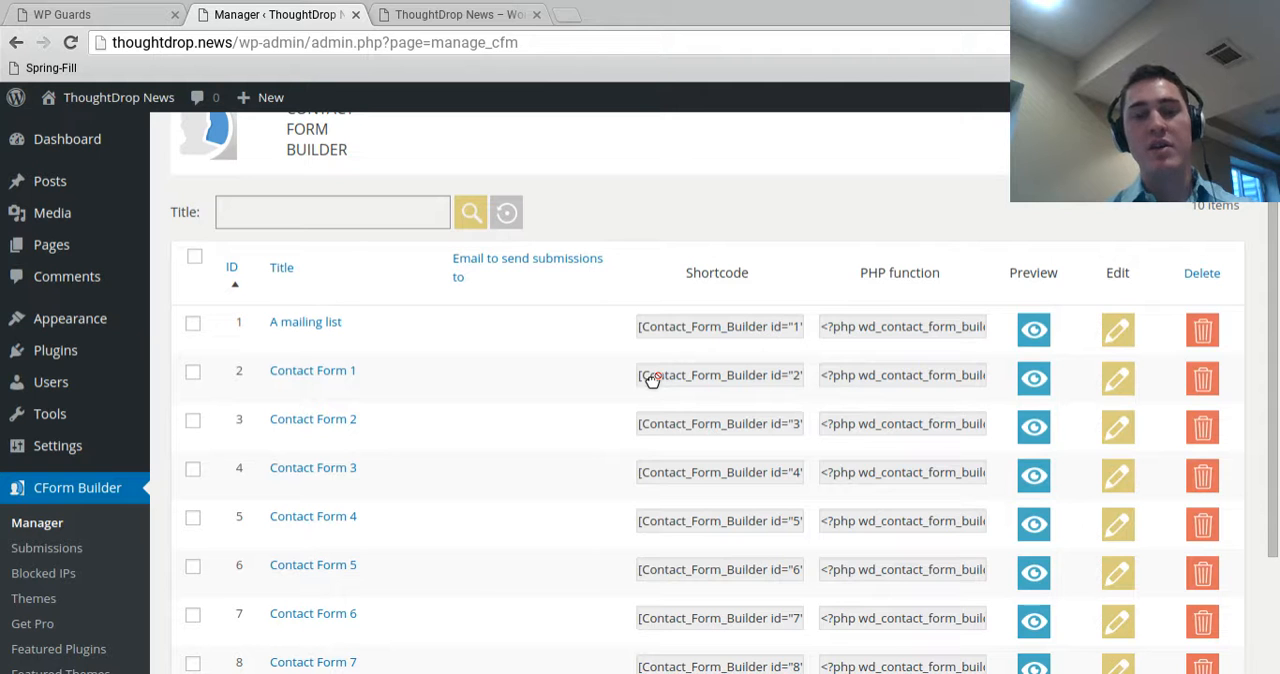
Select the shortcode of Contact Form 1 for copying and glance at the live home page
click(651, 379)
key(ctrl+c)
click(486, 11)
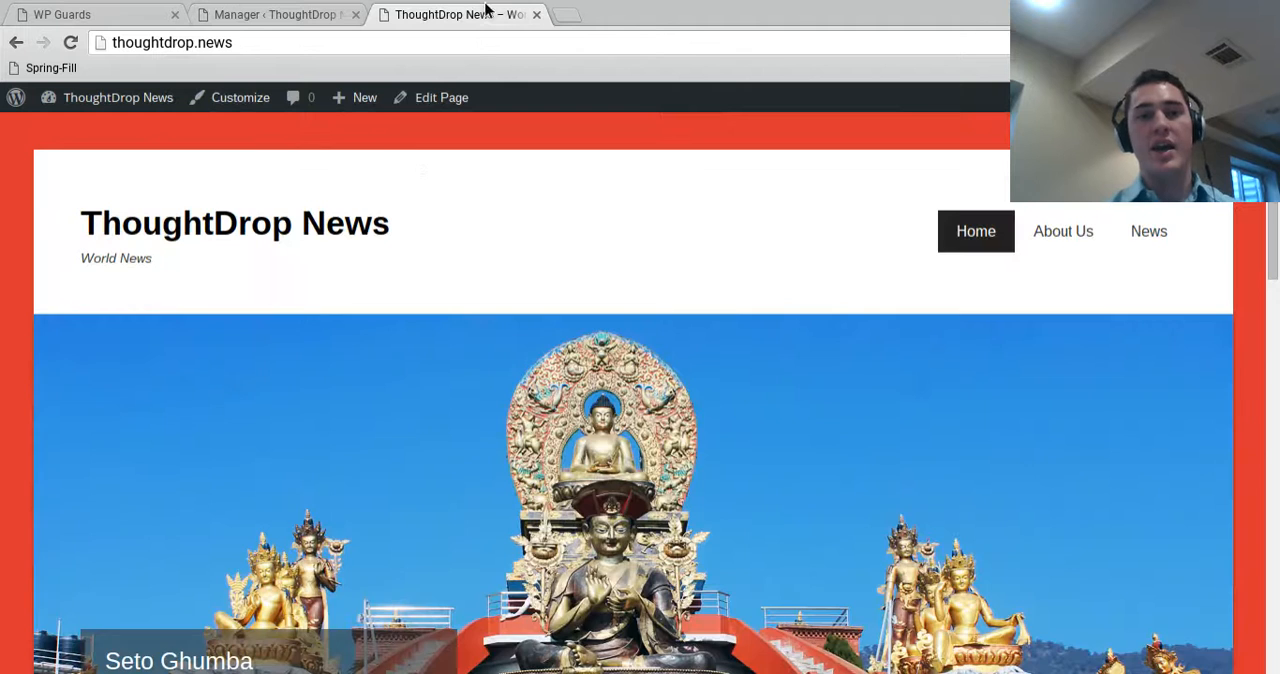
click(295, 10)
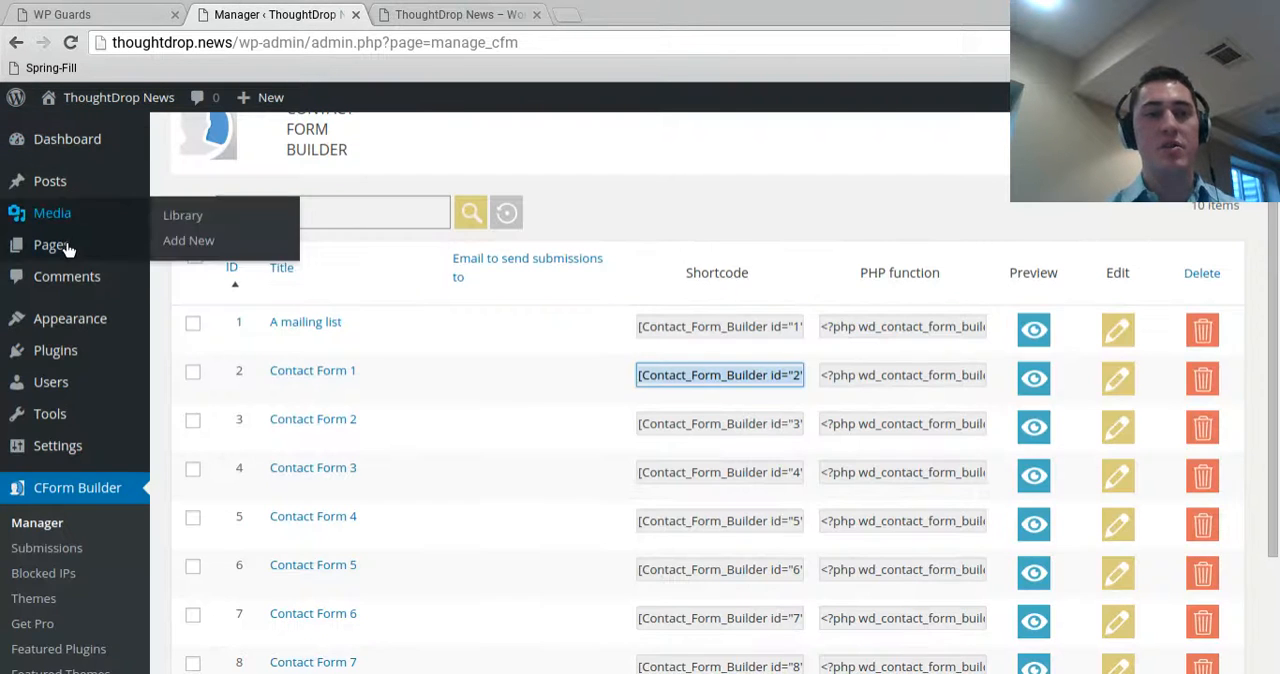
Add a new page titled "Contact Us" containing the shortcode [Contact_Form_Builder id="2"]
mouse_move(55, 245)
click(201, 274)
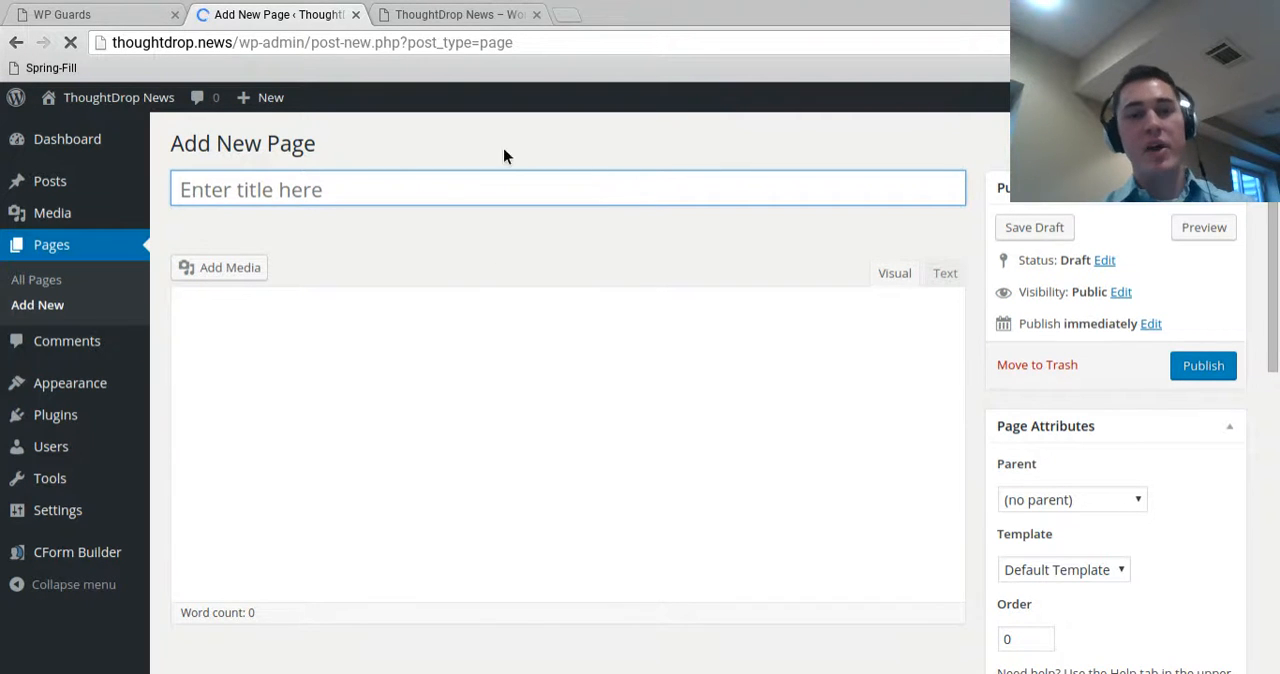
text(Con)
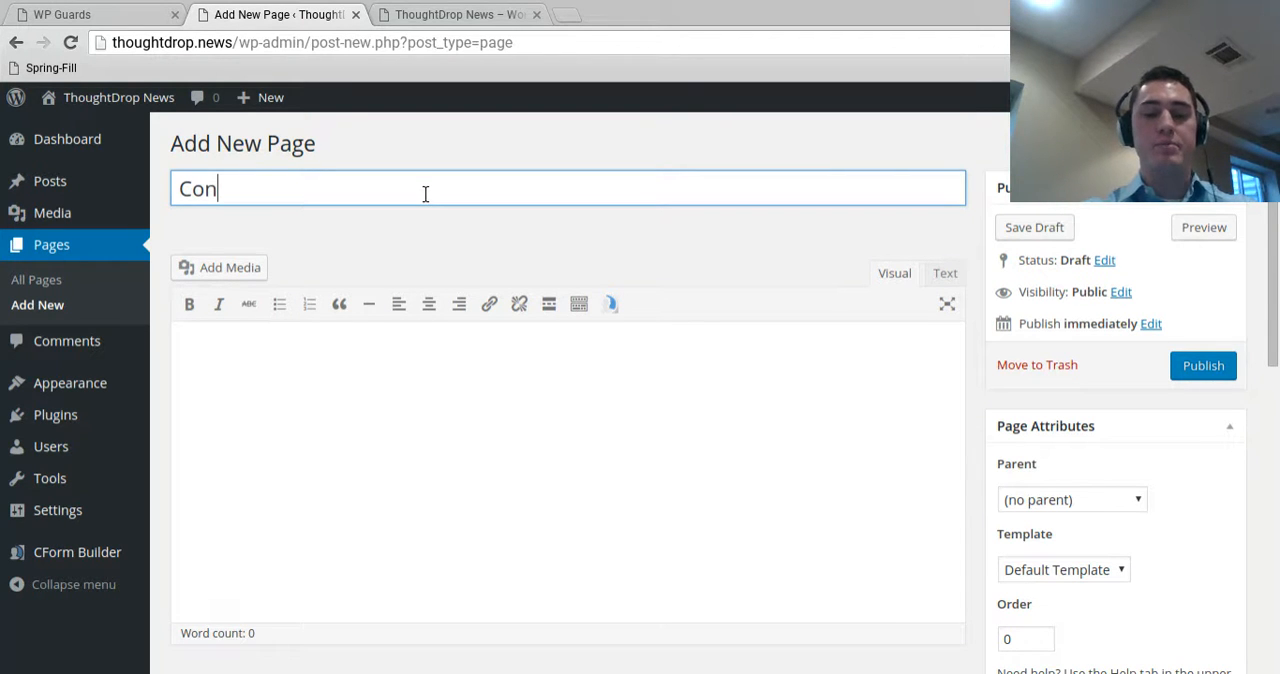
text(tact Us)
click(456, 450)
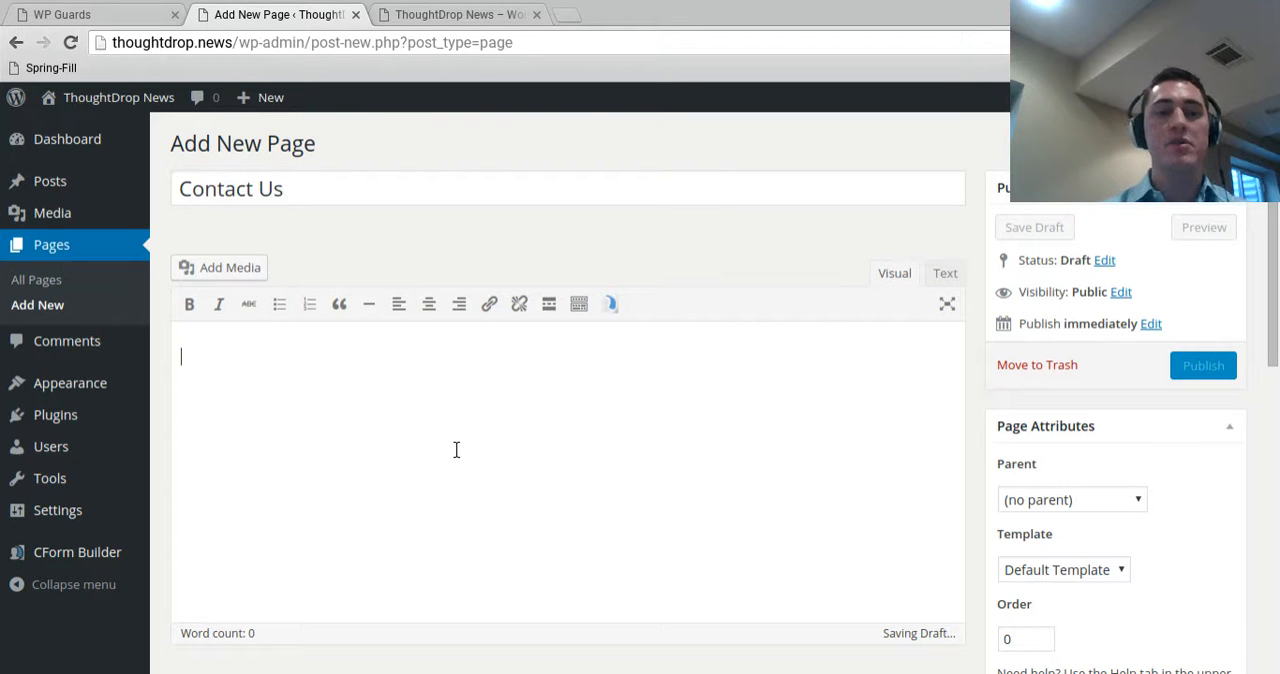
key(ctrl+v)
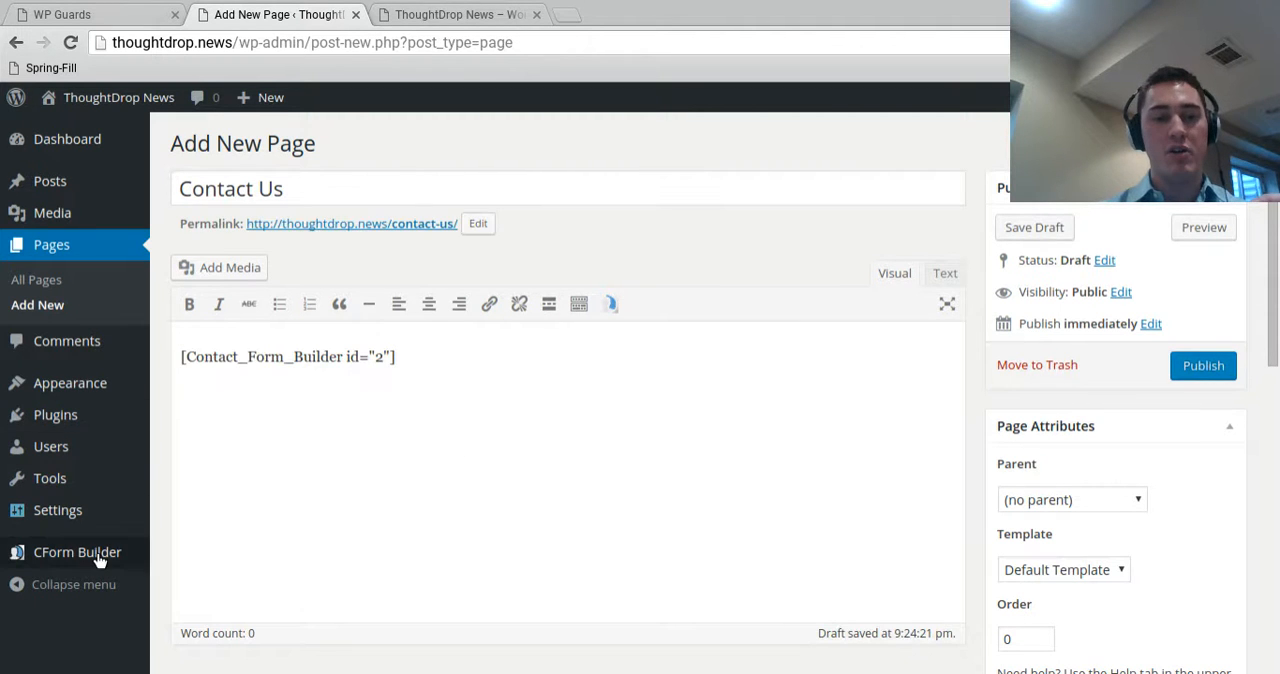
Preview the Contact Us page with its embedded form and publish it
mouse_move(92, 570)
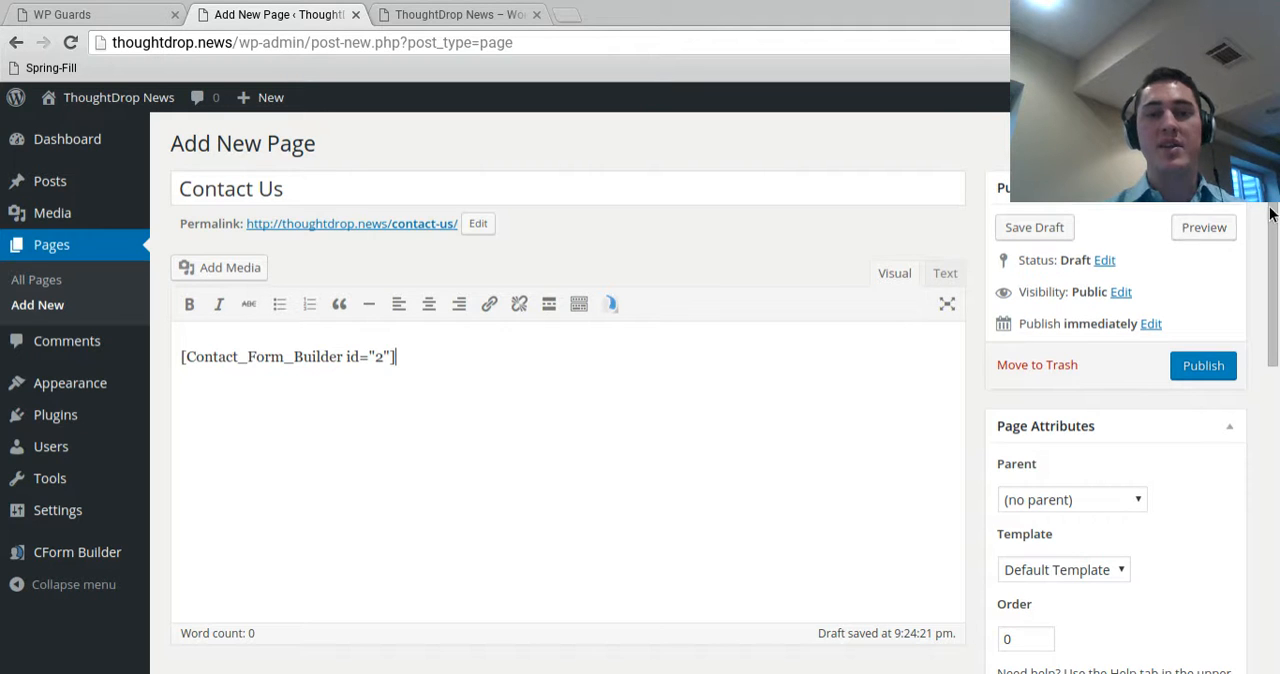
click(1207, 232)
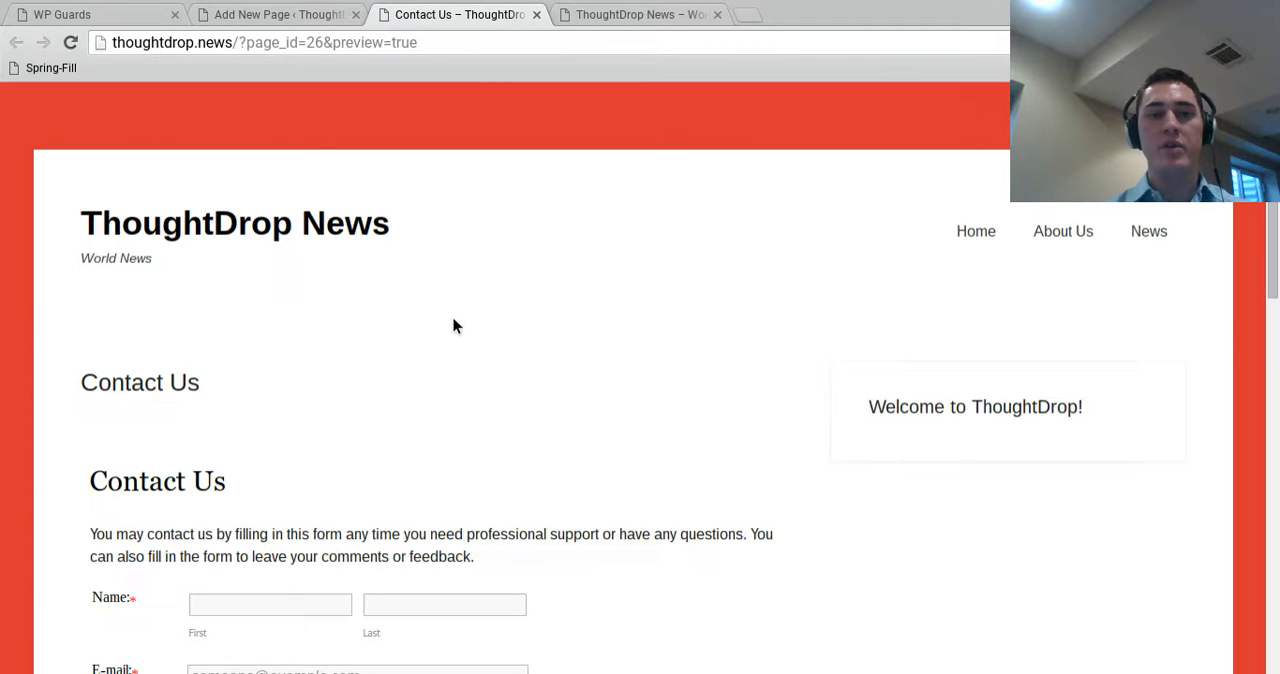
scroll(455, 328, down, 1)
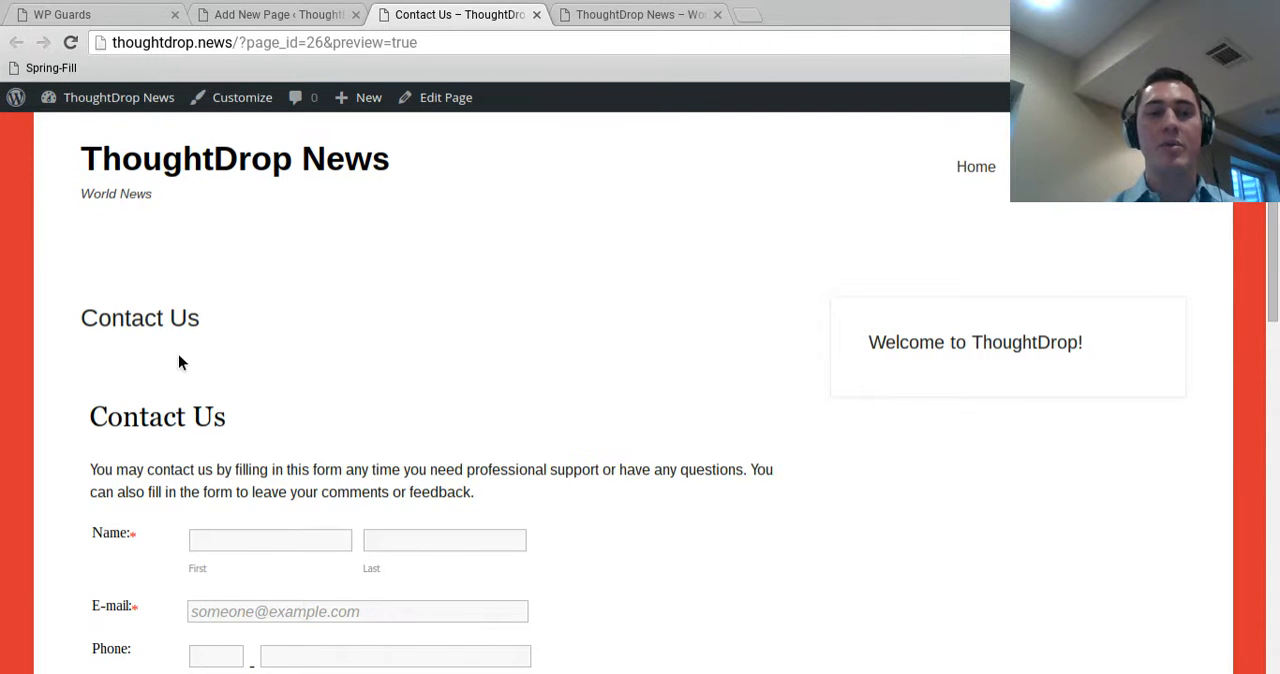
scroll(178, 362, down, 1)
click(292, 14)
click(1205, 368)
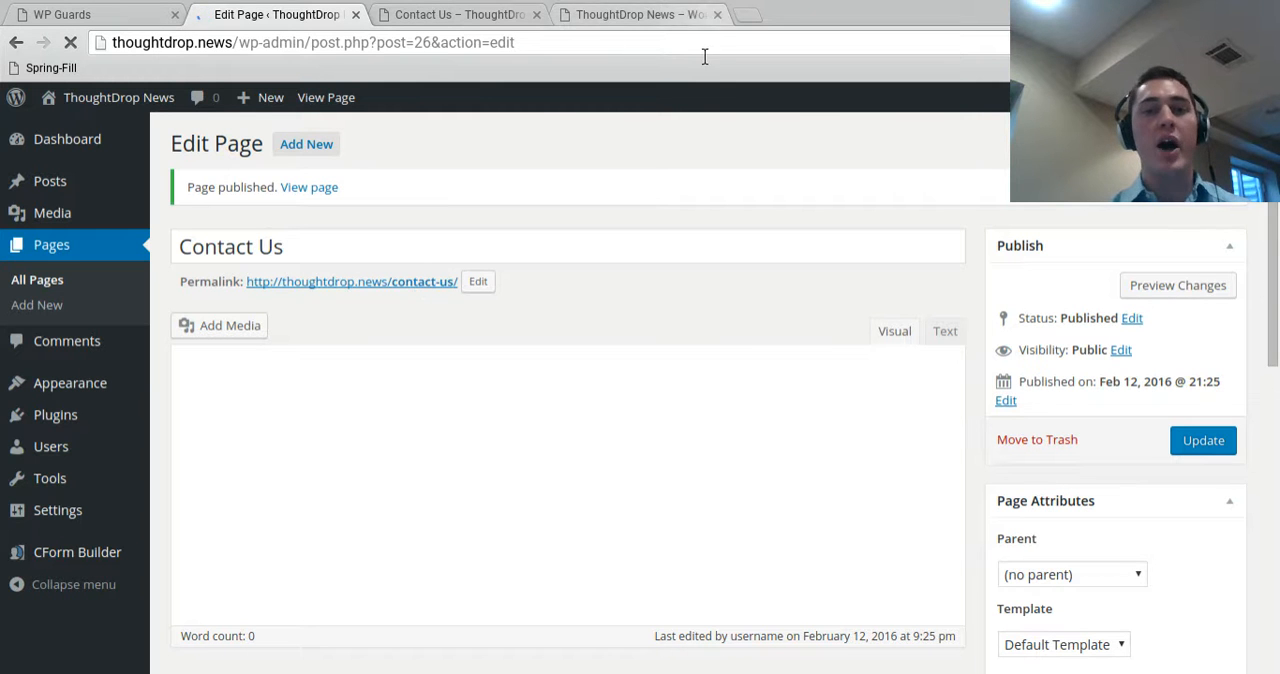
Reload the live home page and open Contact Us from the site navigation to check the form
click(657, 12)
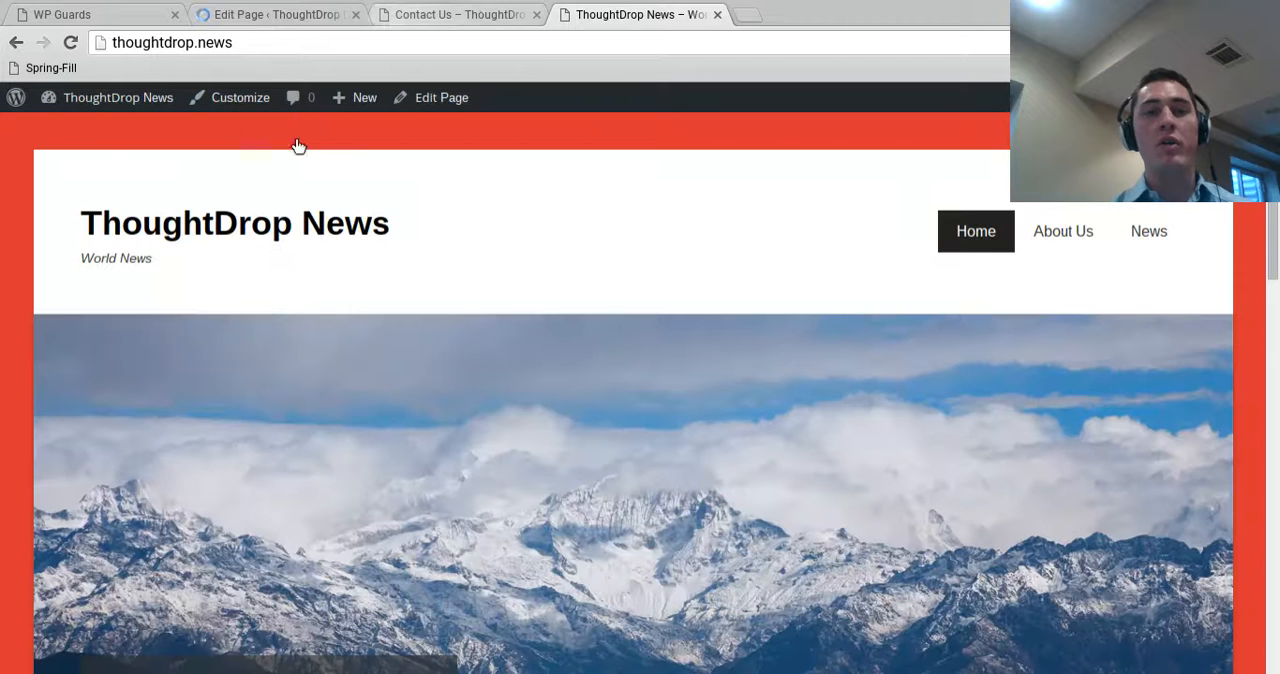
click(69, 47)
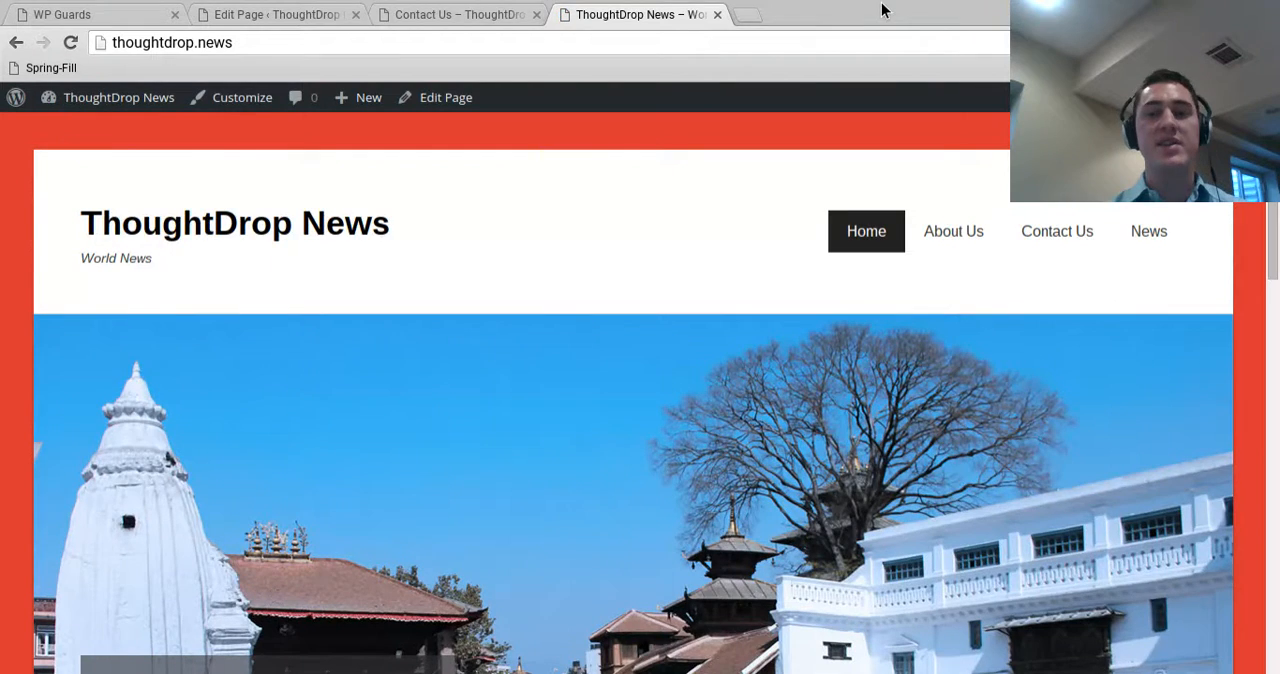
scroll(757, 189, down, 2)
scroll(163, 114, up, 2)
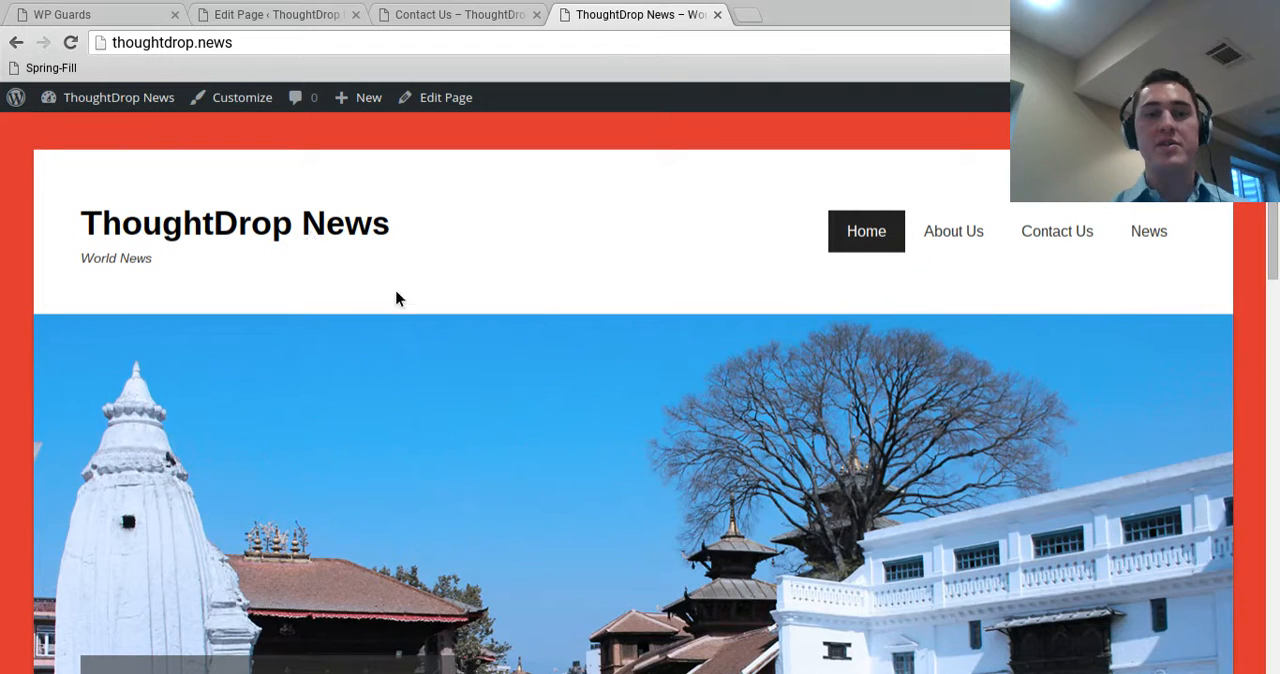
click(1031, 243)
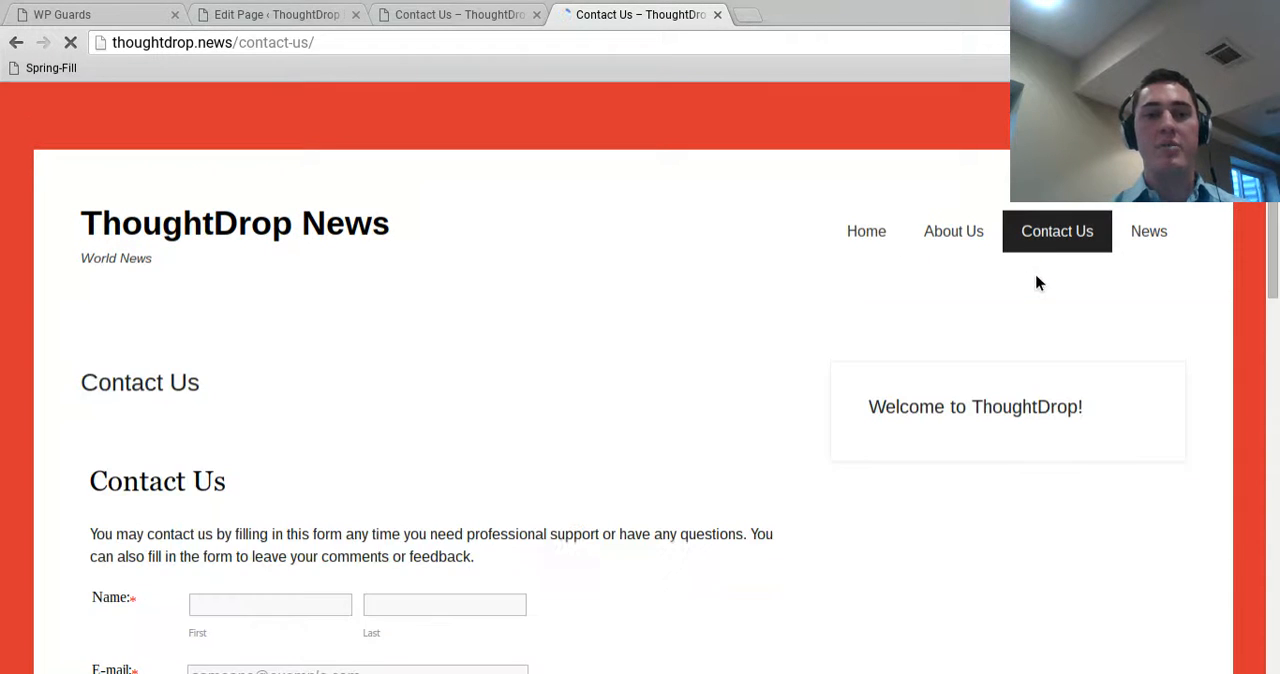
scroll(253, 298, down, 3)
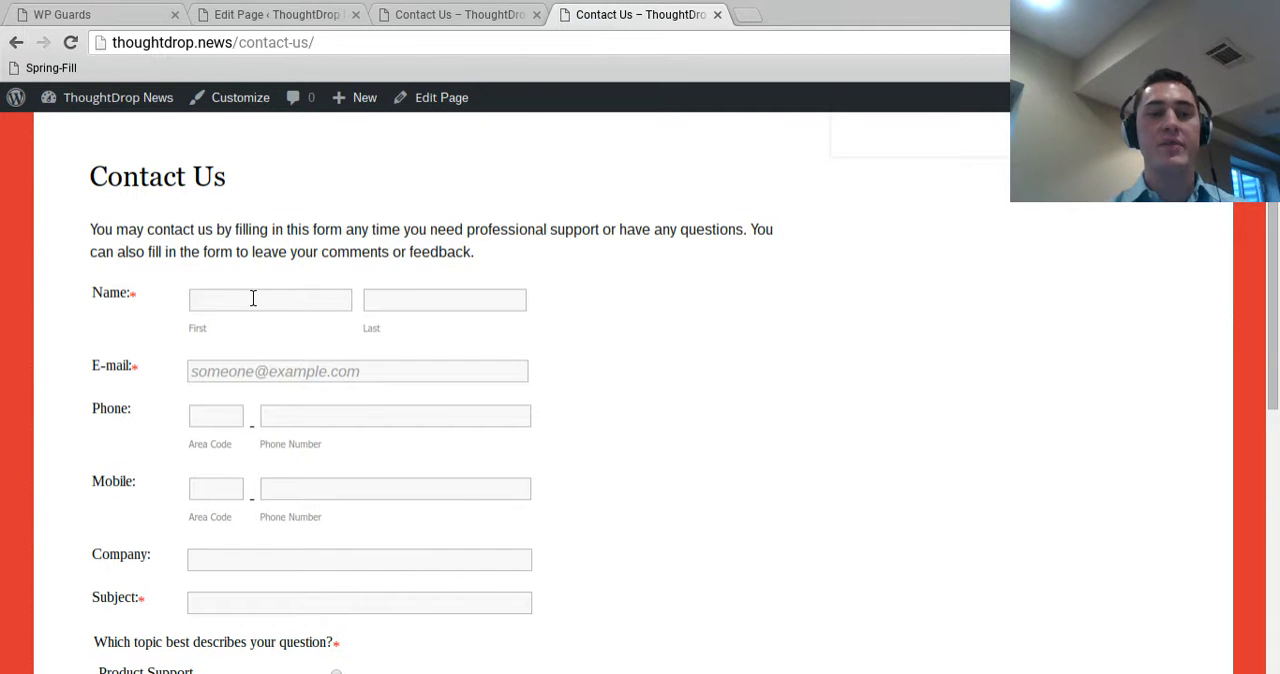
scroll(253, 298, down, 4)
Go back to the site admin and open the Contact Form Builder form manager
click(443, 14)
click(334, 14)
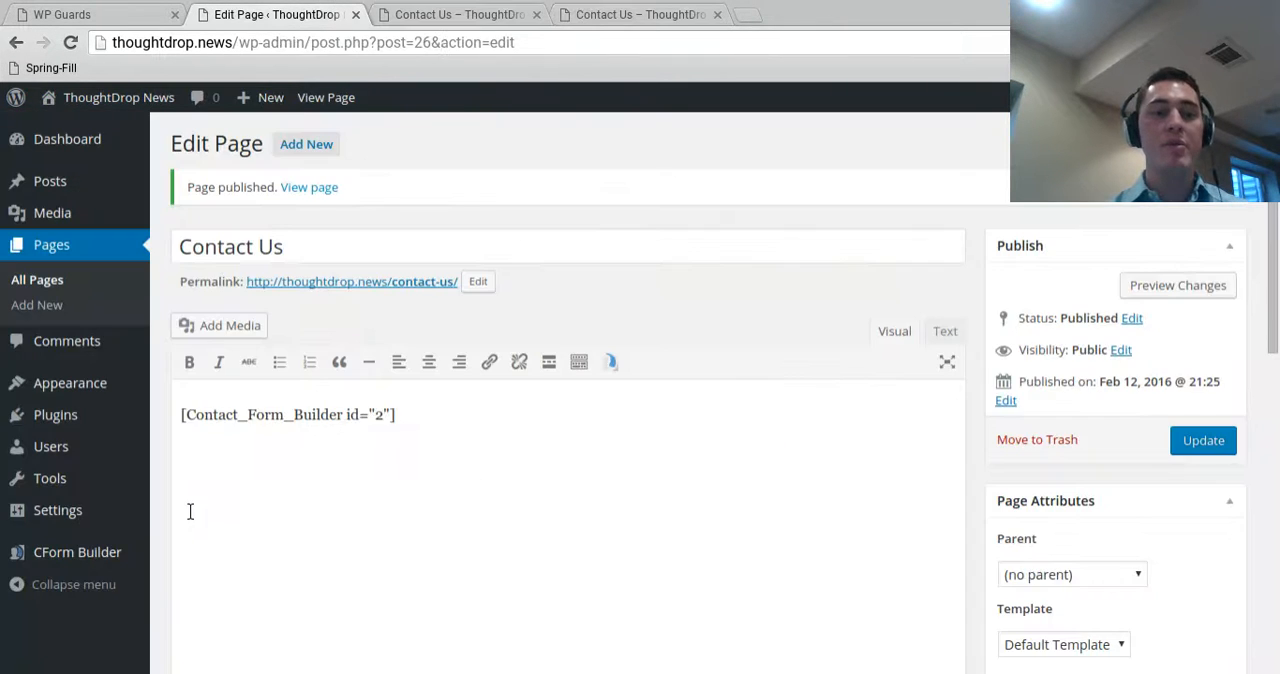
mouse_move(85, 568)
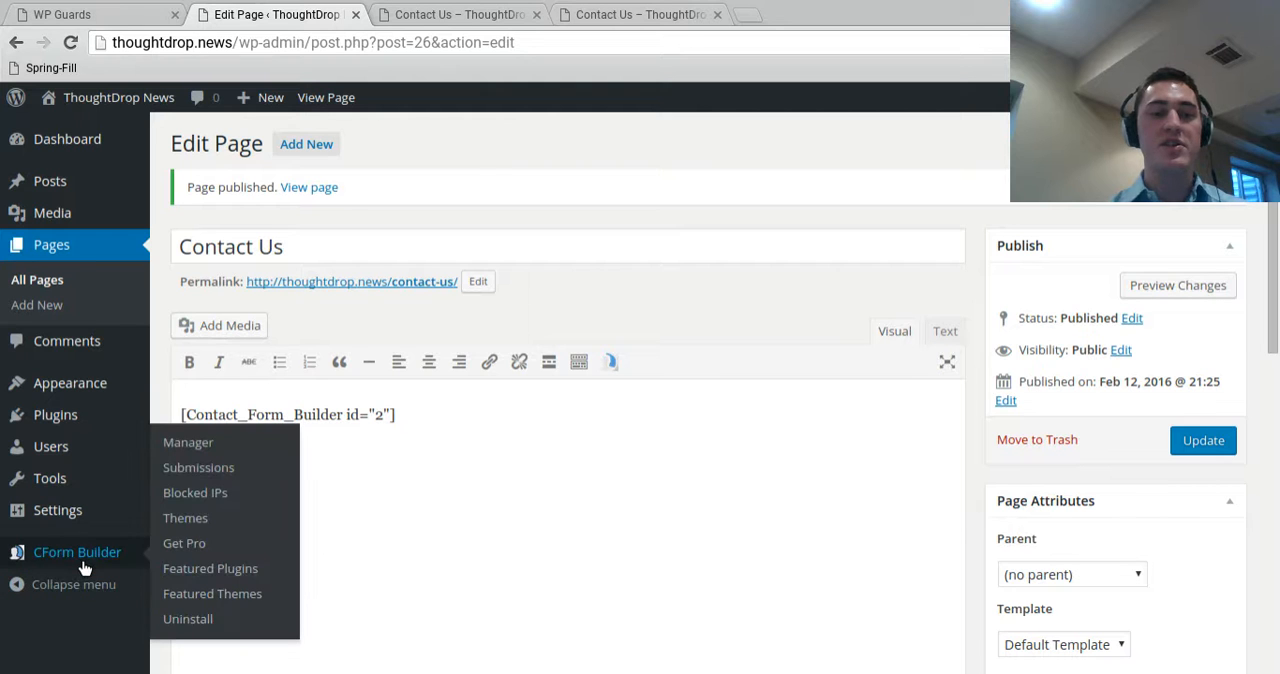
click(213, 442)
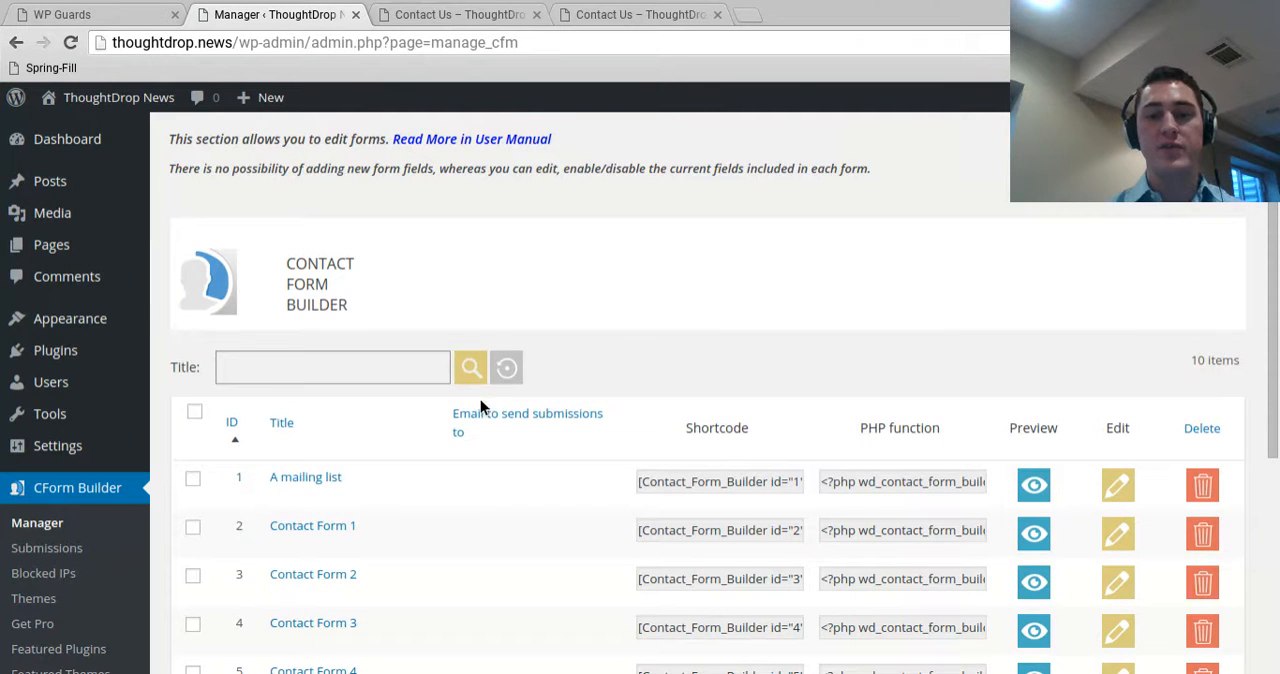
Review the live Contact Us form and the site's home page, and return to the Contact Form Builder form list
click(600, 14)
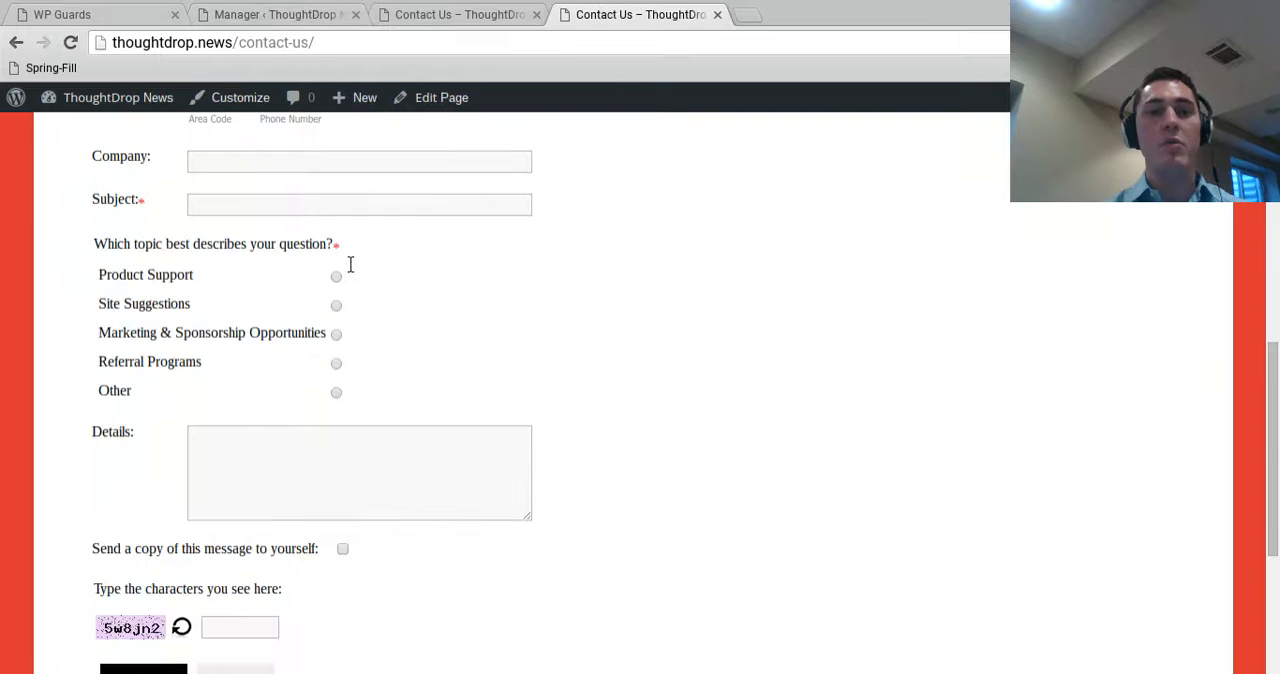
scroll(350, 265, up, 6)
click(210, 238)
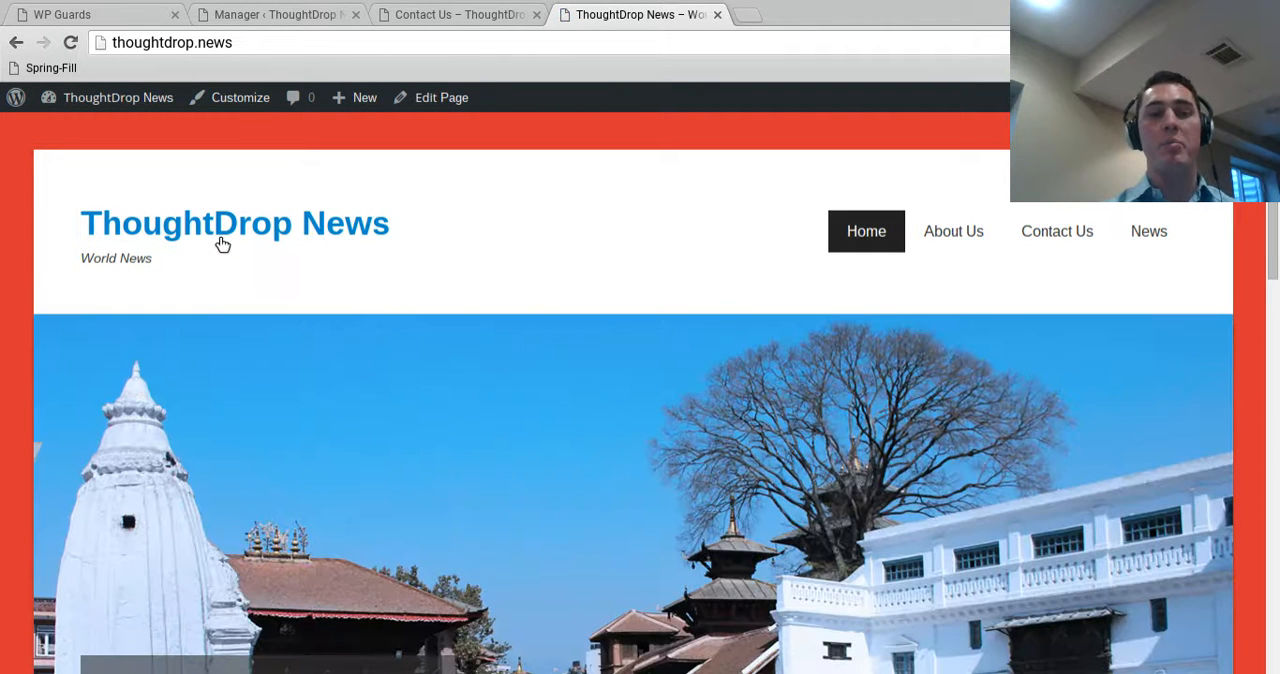
scroll(529, 329, down, 4)
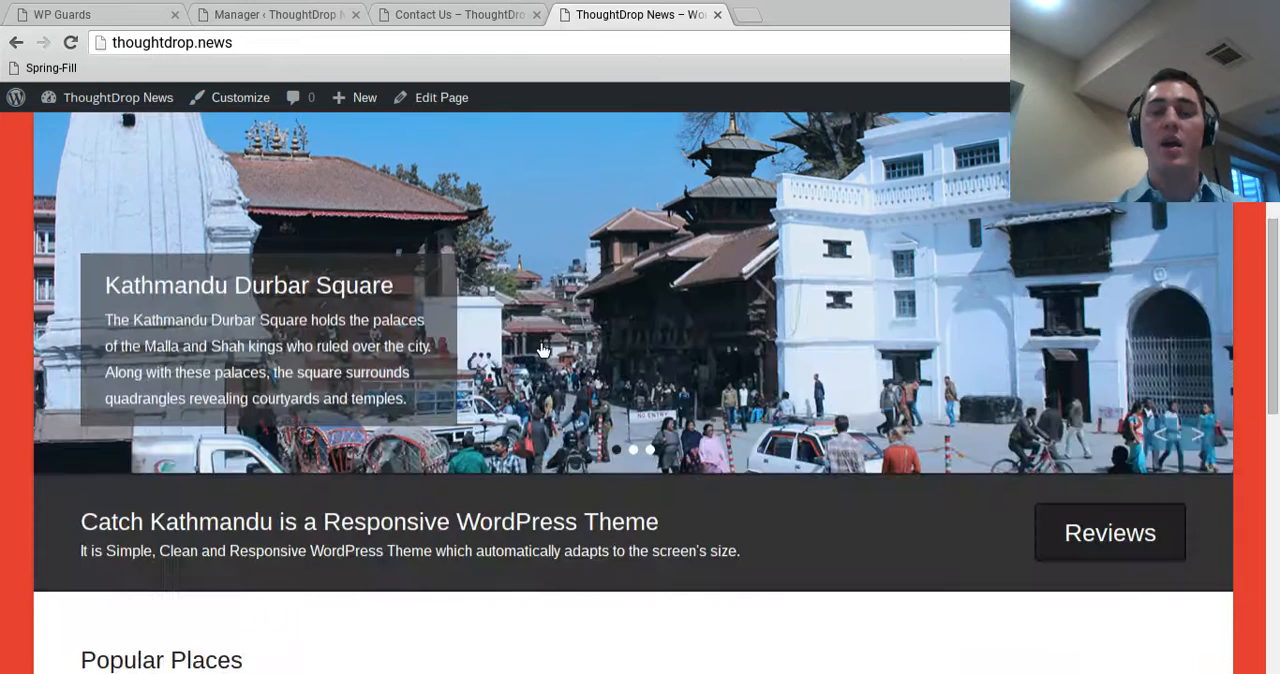
scroll(541, 349, down, 3)
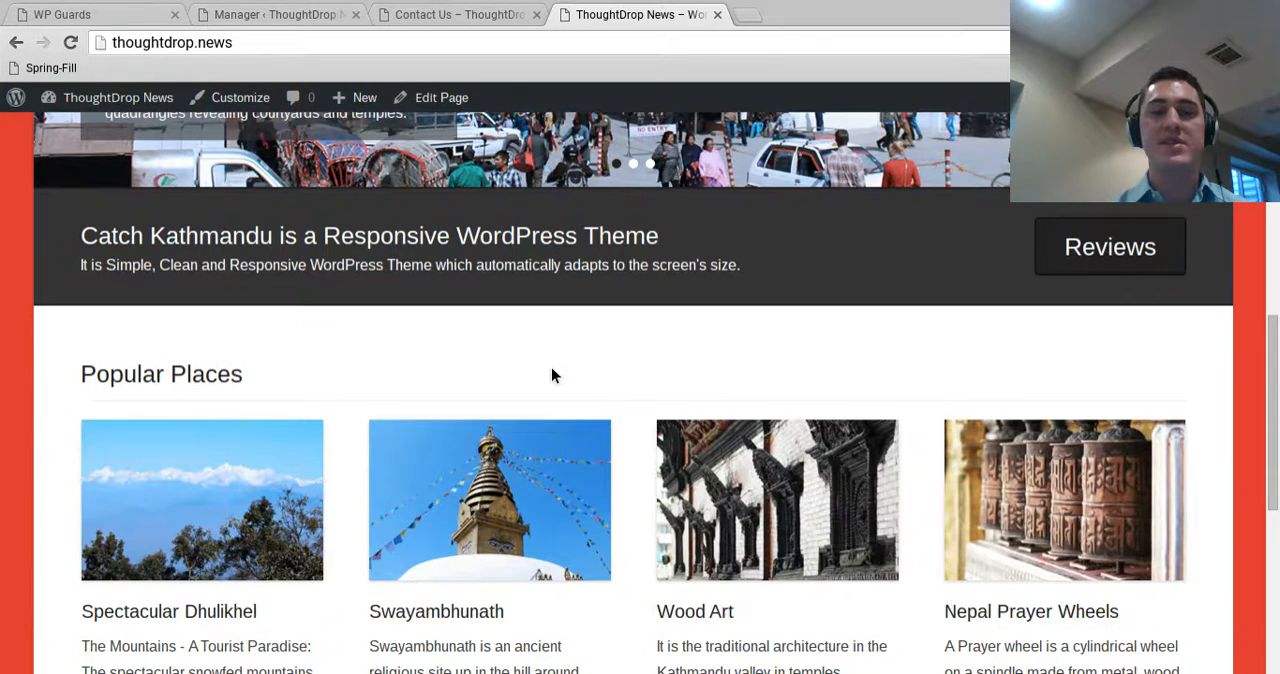
scroll(549, 378, up, 7)
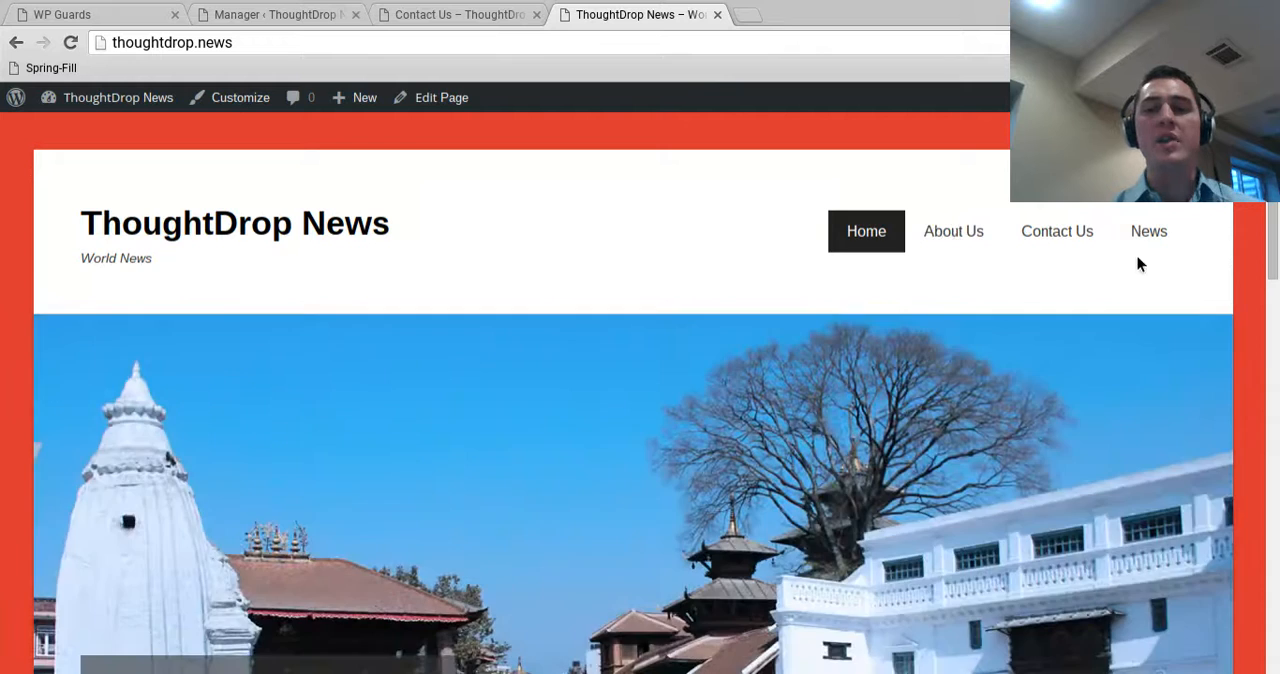
scroll(1144, 261, down, 8)
scroll(1100, 374, up, 8)
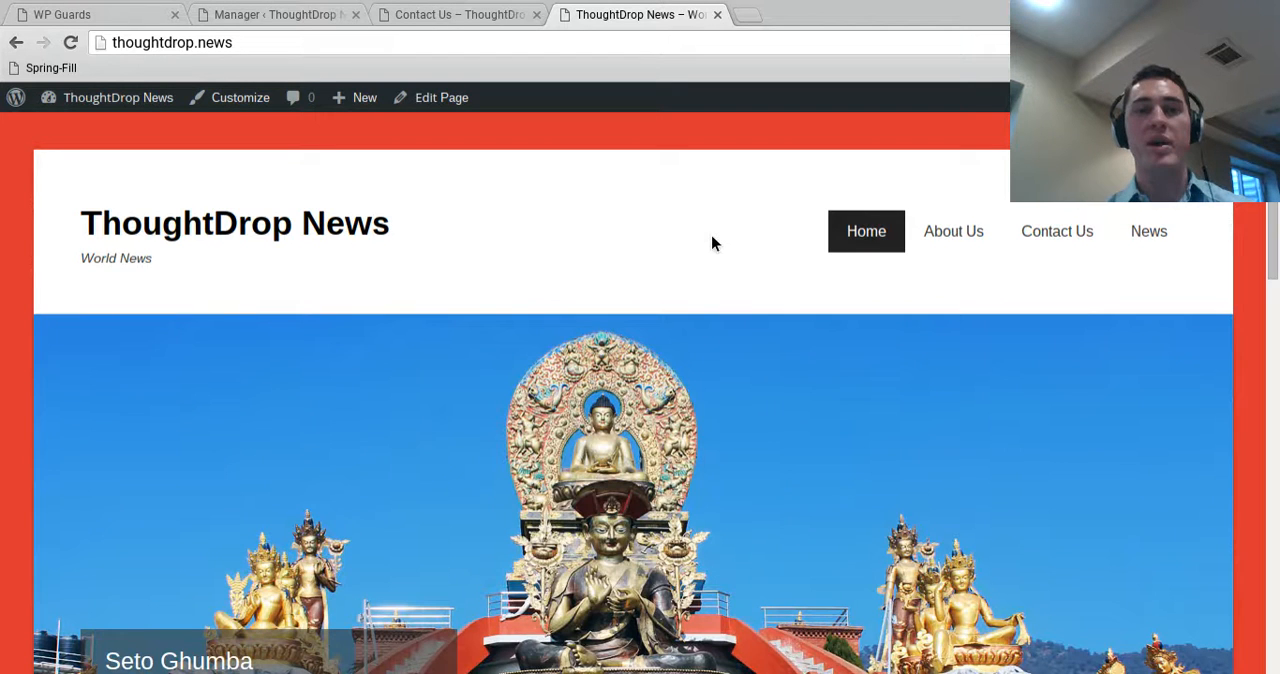
click(416, 12)
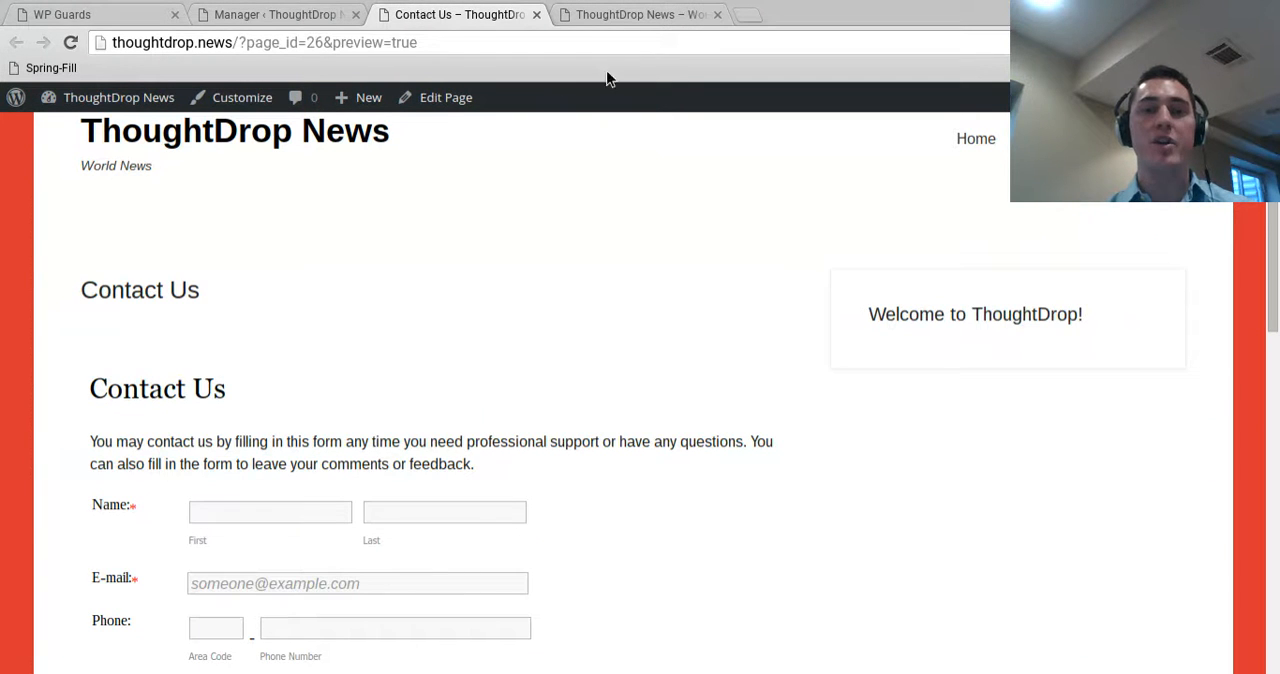
click(274, 18)
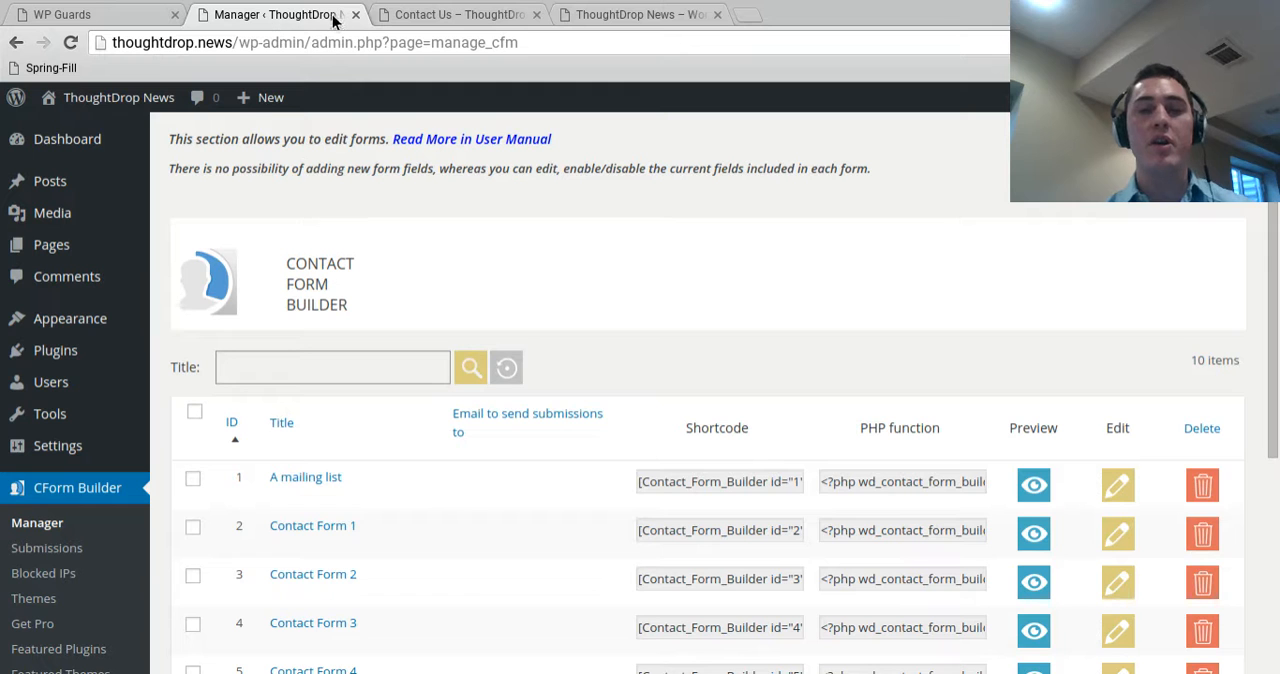